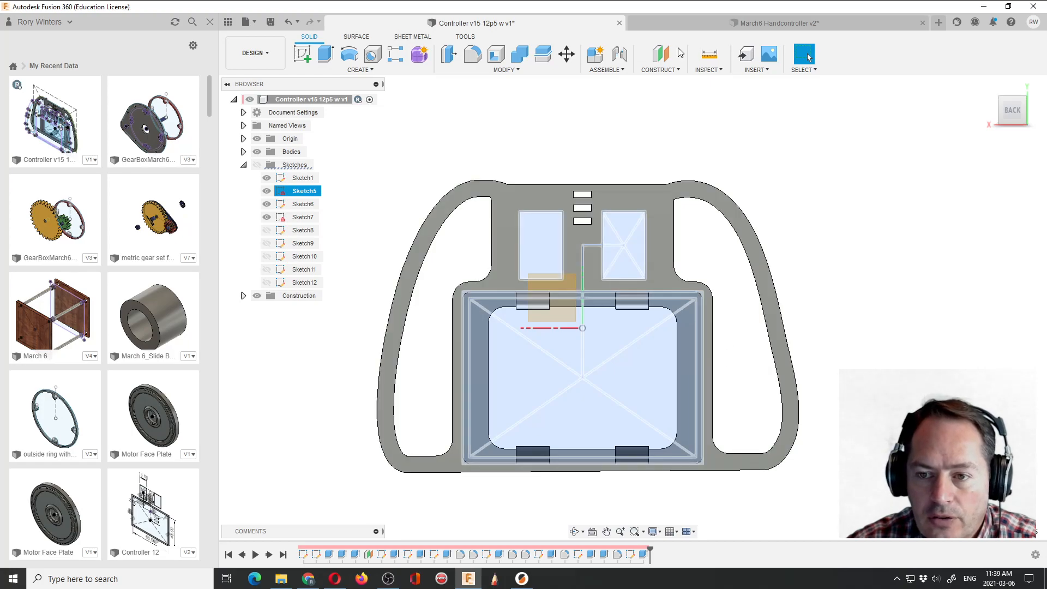
Step: Switch to the March6 Handcontroller design and open Sketch1 for editing
left_click(682, 25)
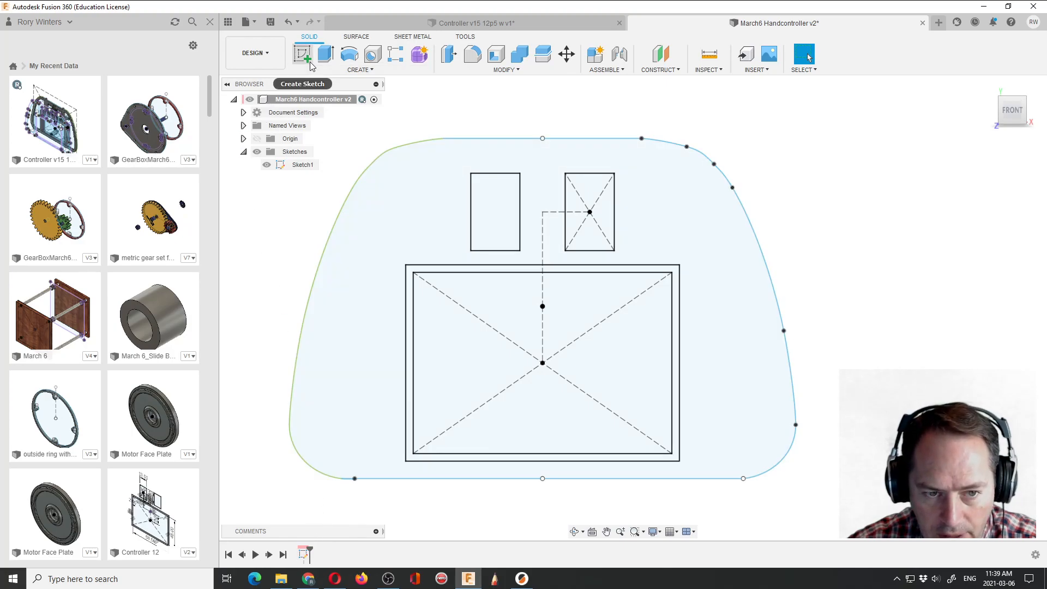
left_click(270, 167)
right_click(300, 166)
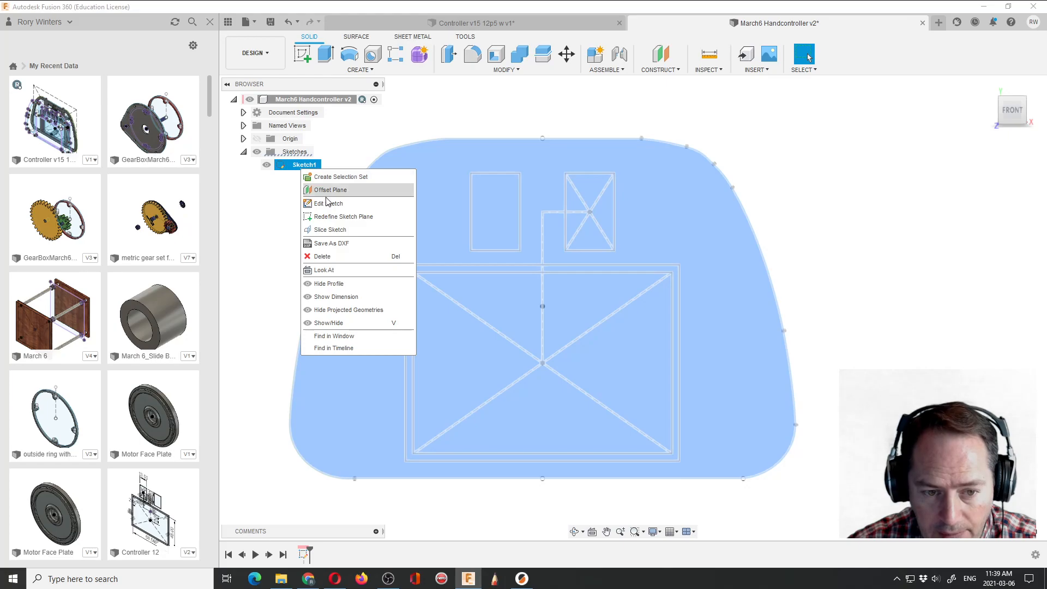
left_click(329, 204)
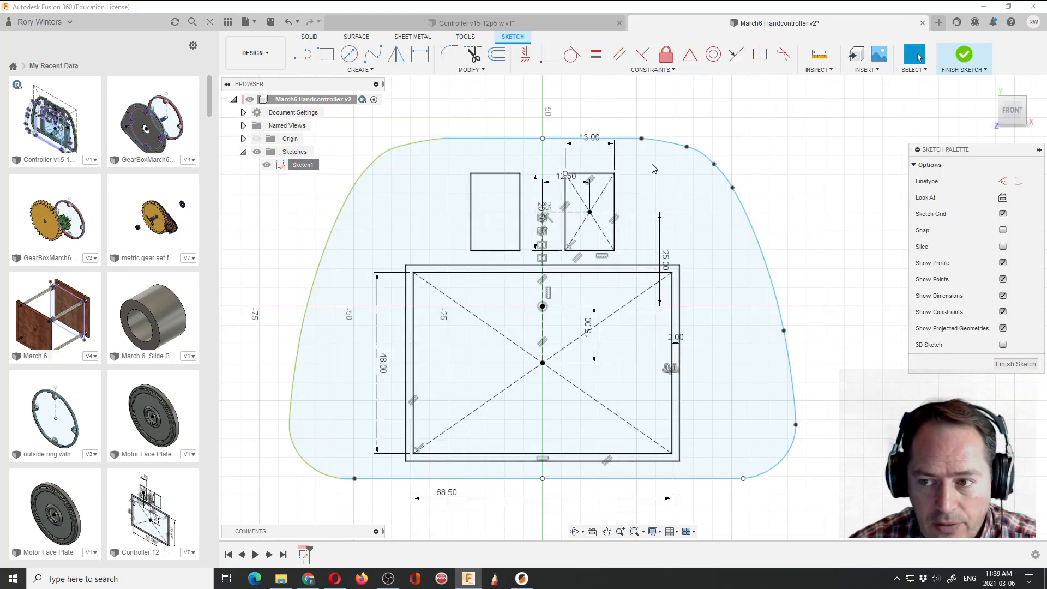
left_click(964, 60)
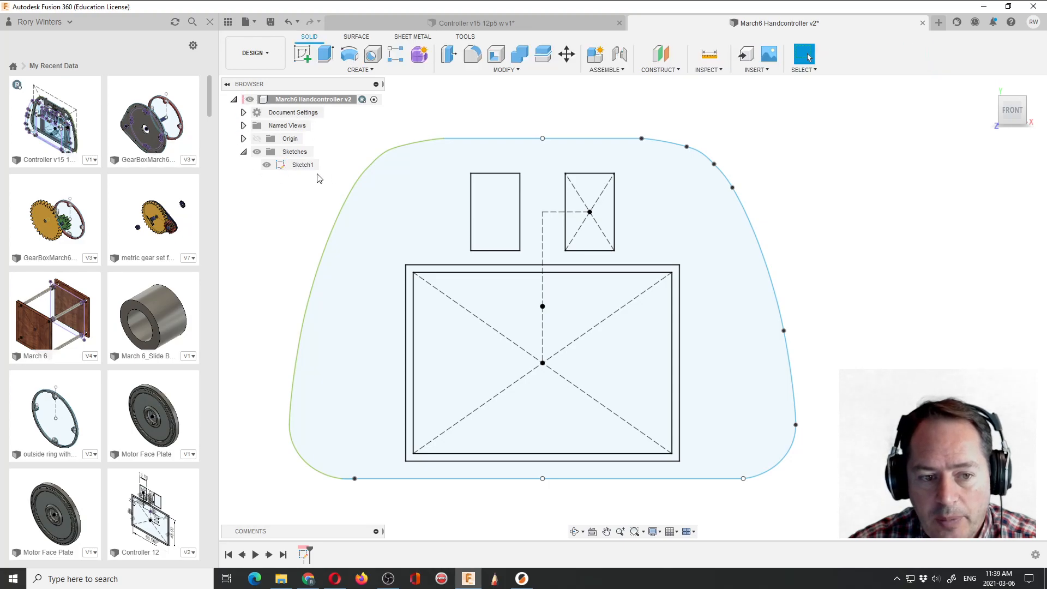
left_click(304, 557)
right_click(304, 557)
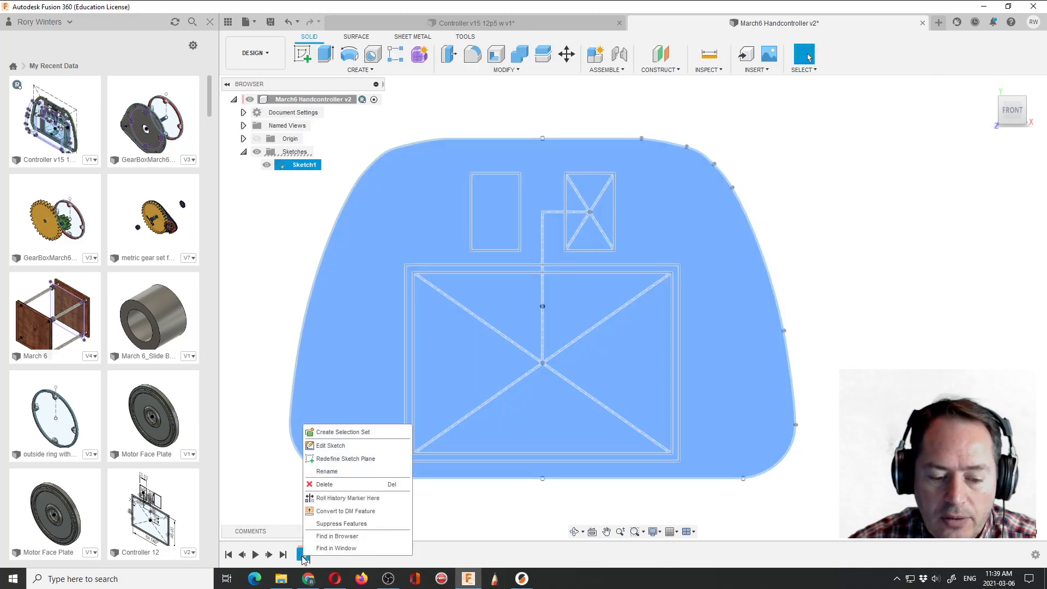
left_click(472, 509)
left_click(469, 509)
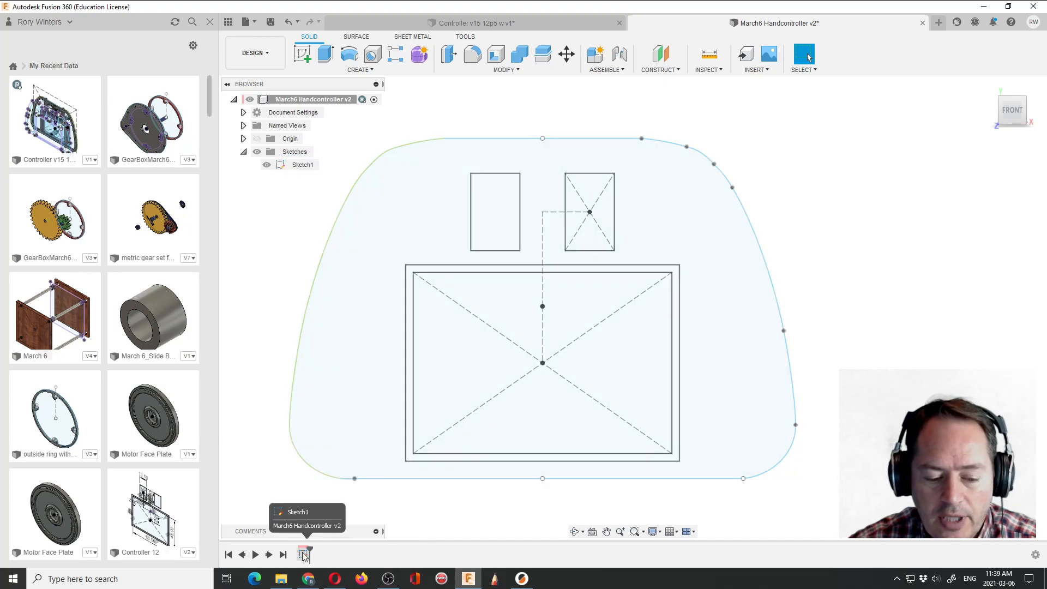
right_click(304, 555)
left_click(325, 443)
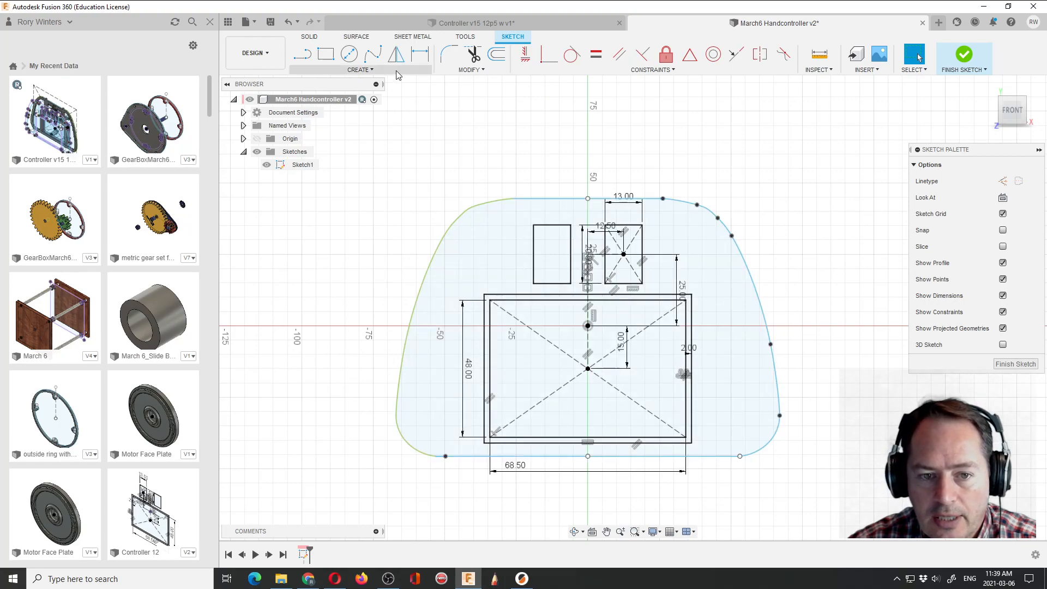
Step: Offset the left half of the controller's outer outline inward by 5 mm, entering the distance as -5
left_click(496, 55)
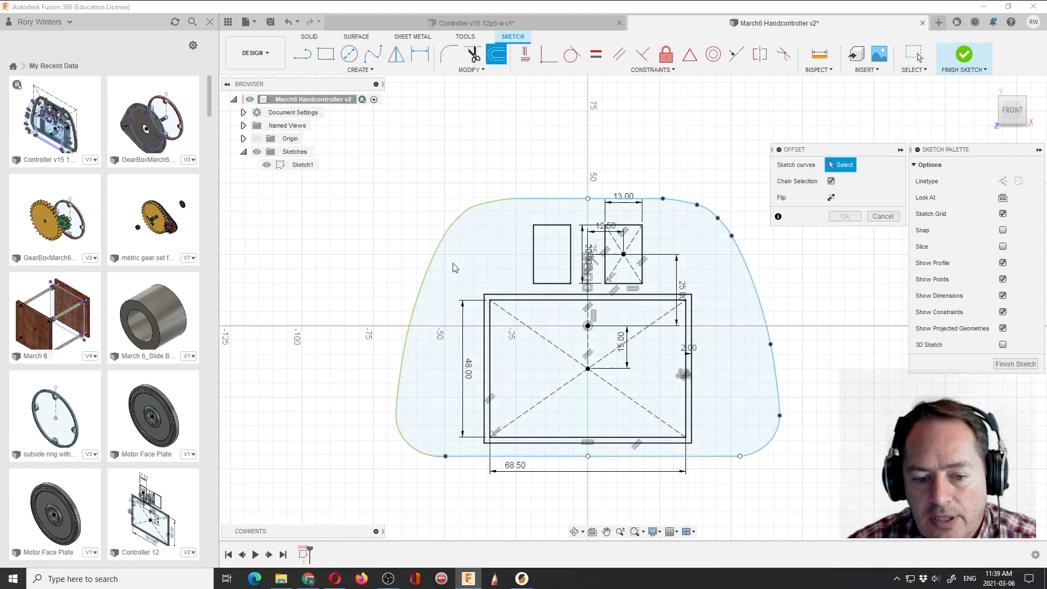
left_click(425, 283)
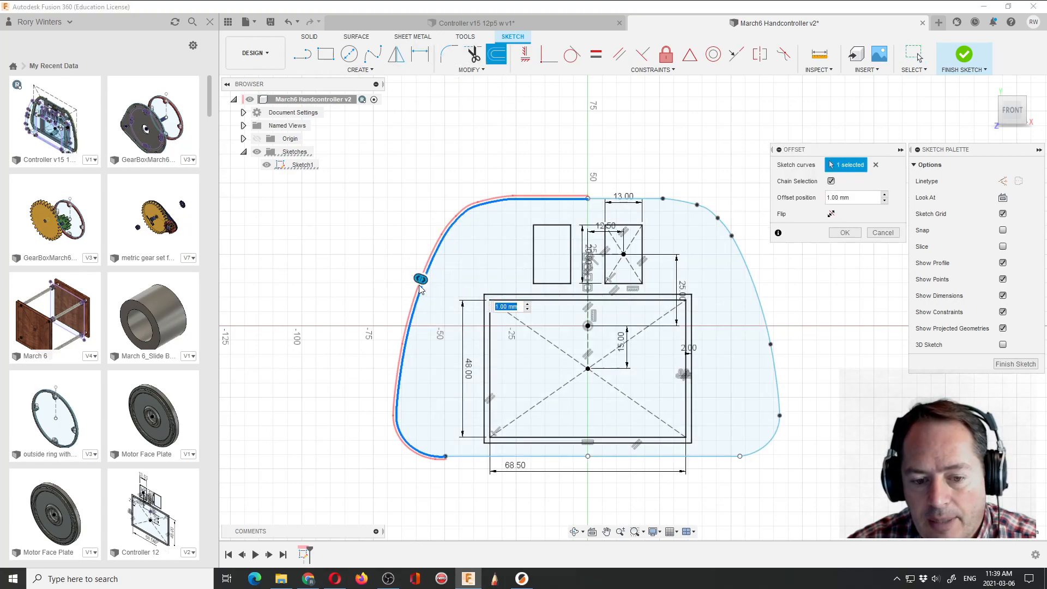
left_click_drag(419, 280, 434, 284)
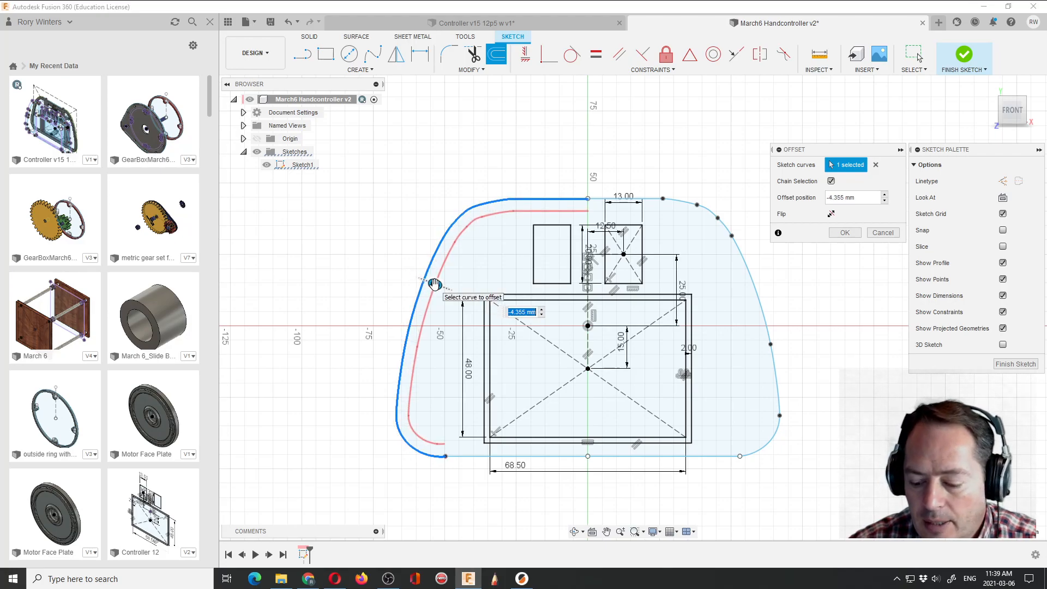
type("-5")
key("Return")
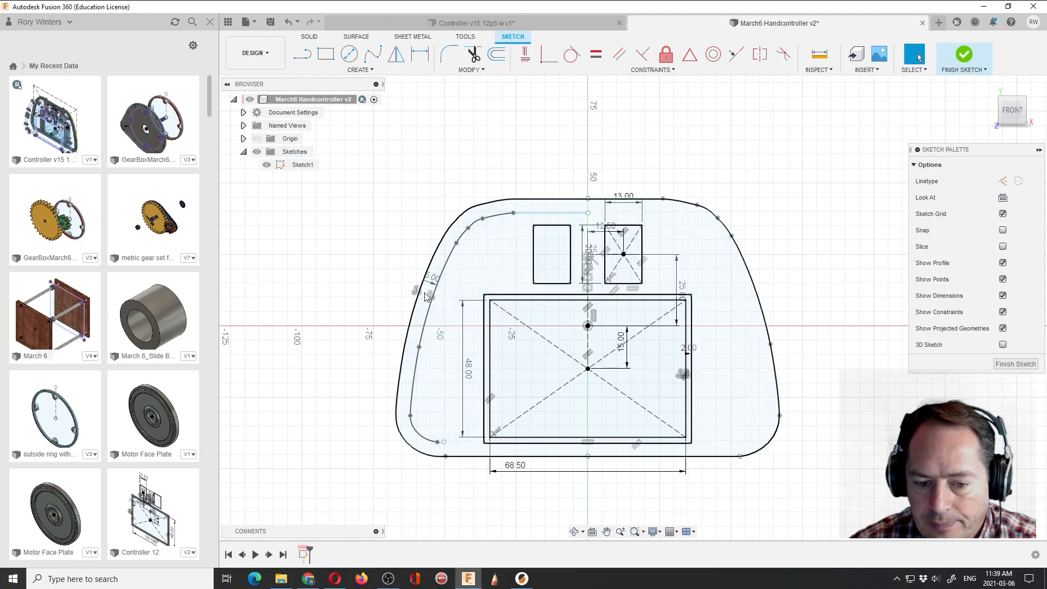
scroll(469, 306, "up", 4)
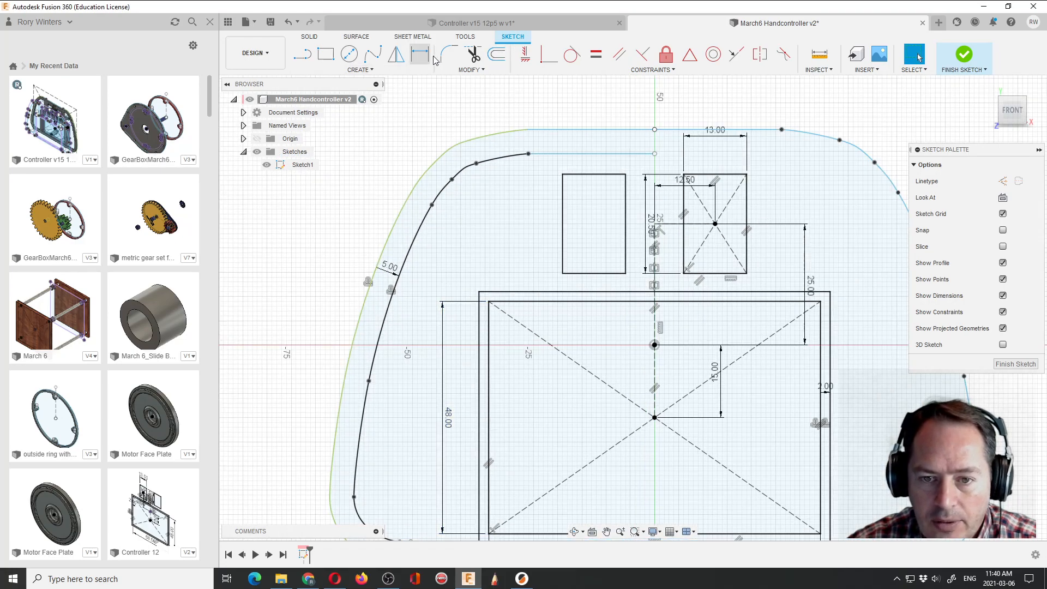
left_click(497, 54)
left_click(561, 221)
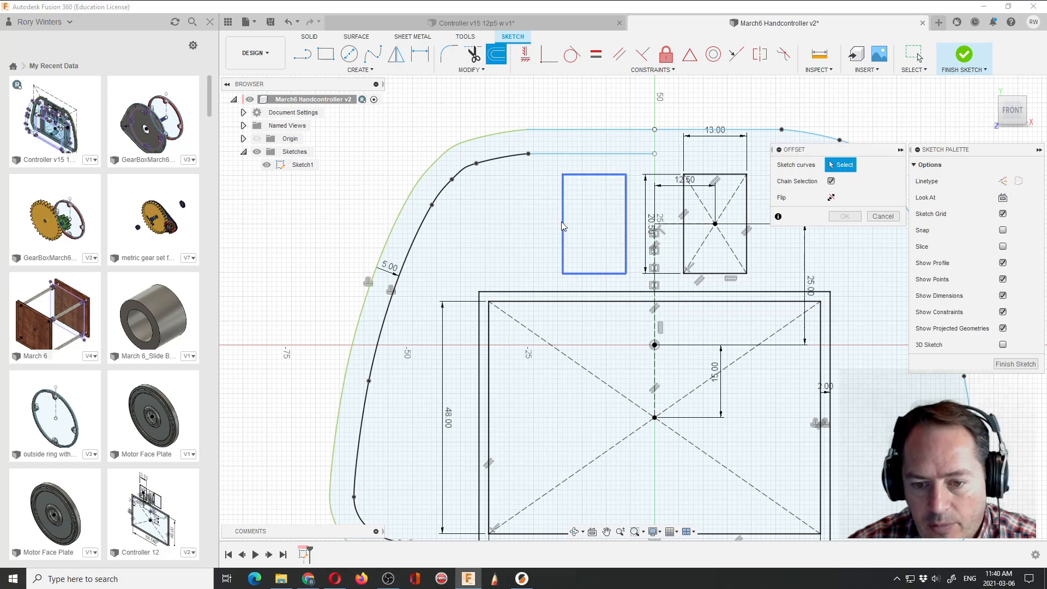
left_click_drag(559, 219, 552, 220)
left_click(831, 181)
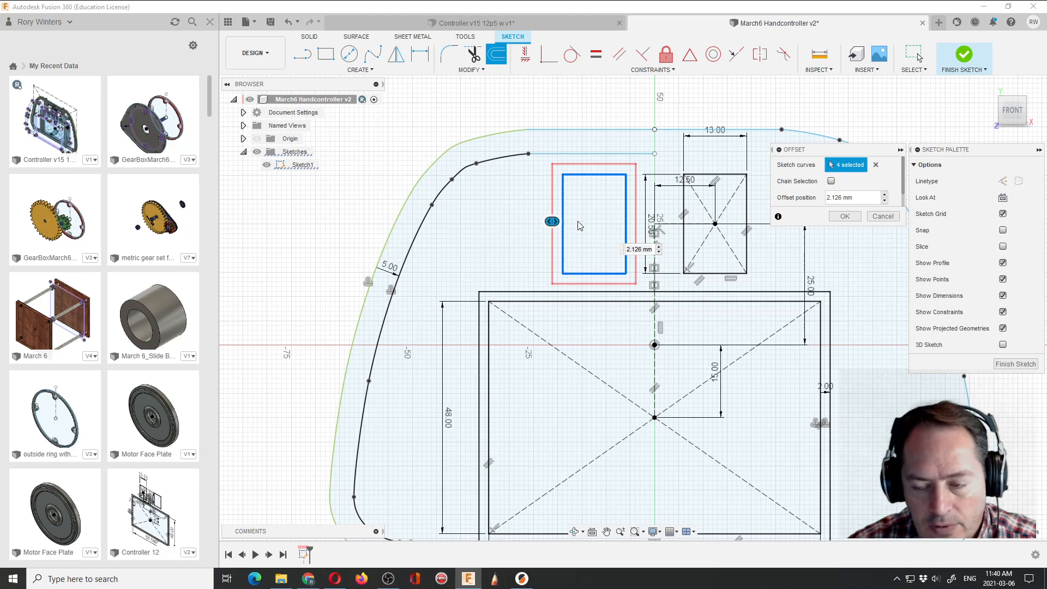
key("Escape")
Step: Offset only the left edge of the left small rectangle 5 mm outward, with chain selection turned off
left_click(496, 54)
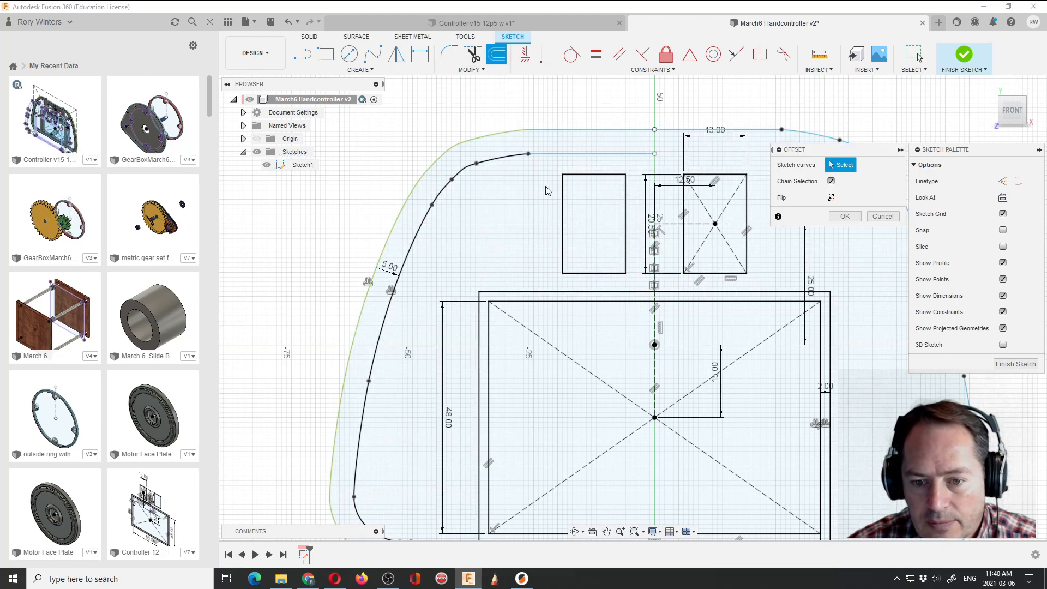
left_click(562, 212)
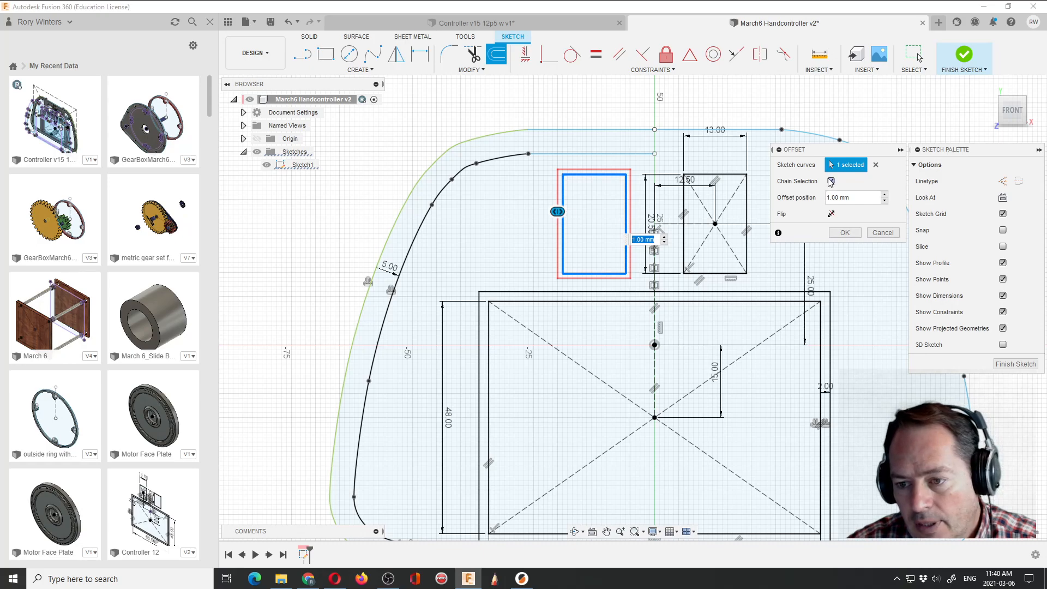
left_click(619, 175)
left_click(626, 223)
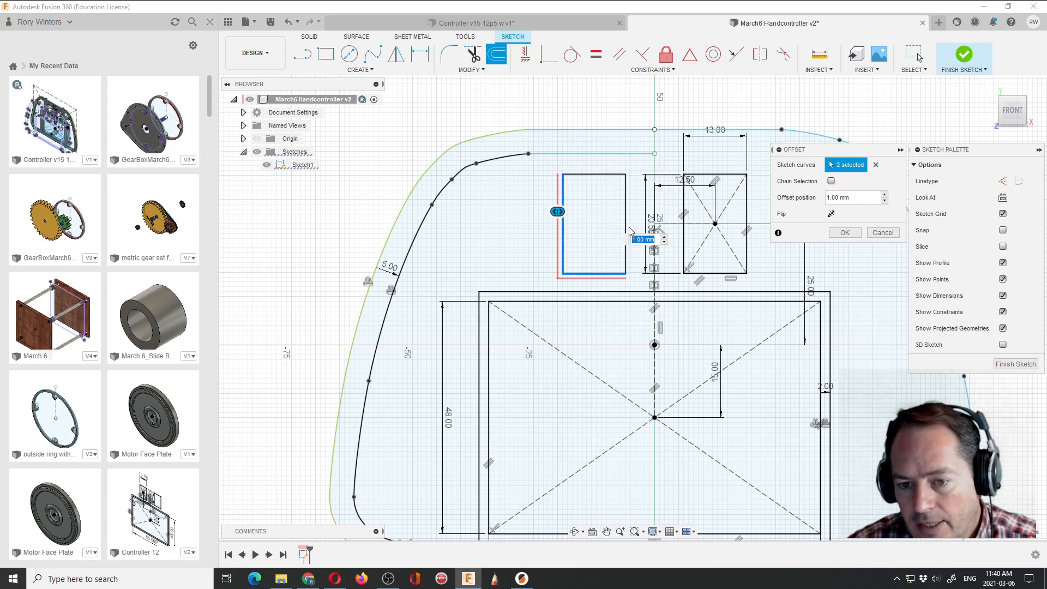
left_click(612, 274)
left_click_drag(557, 212, 540, 211)
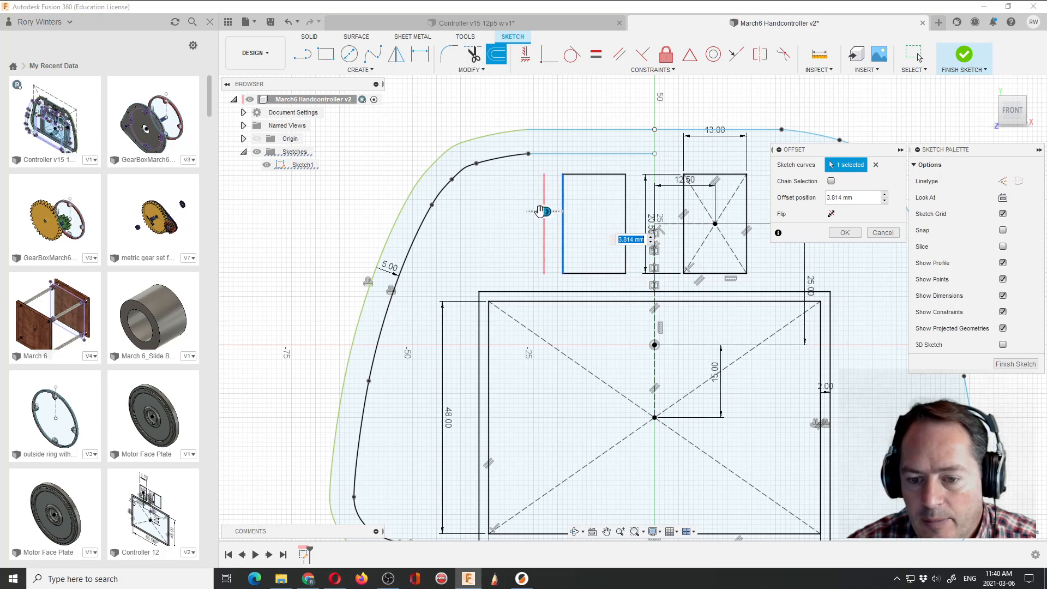
type("5")
key("Return")
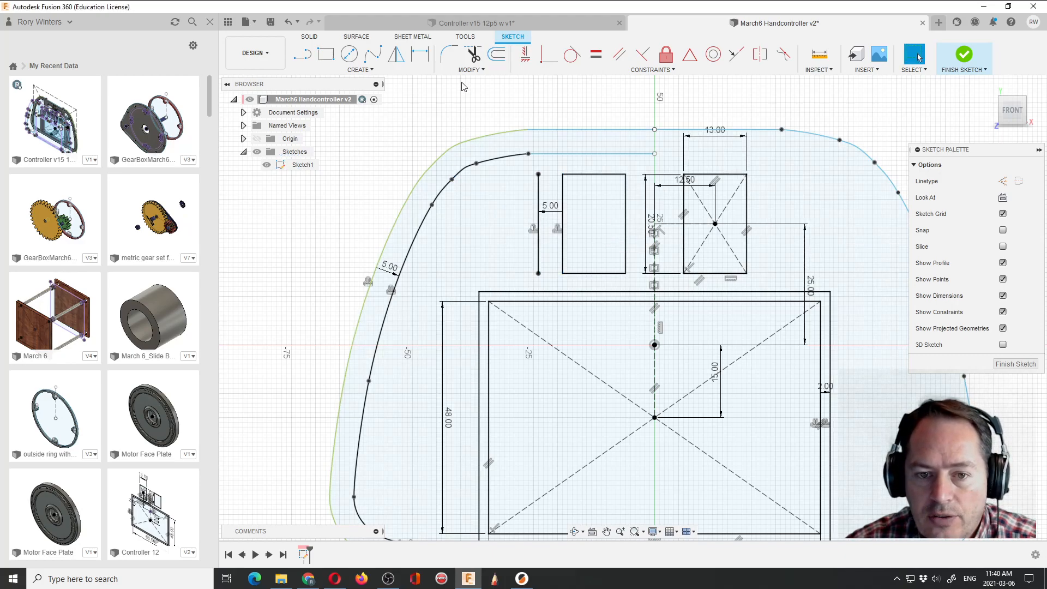
Step: Extend the offset vertical line up to the inner outline and trim the outline's excess beyond it toward the centre
left_click(483, 71)
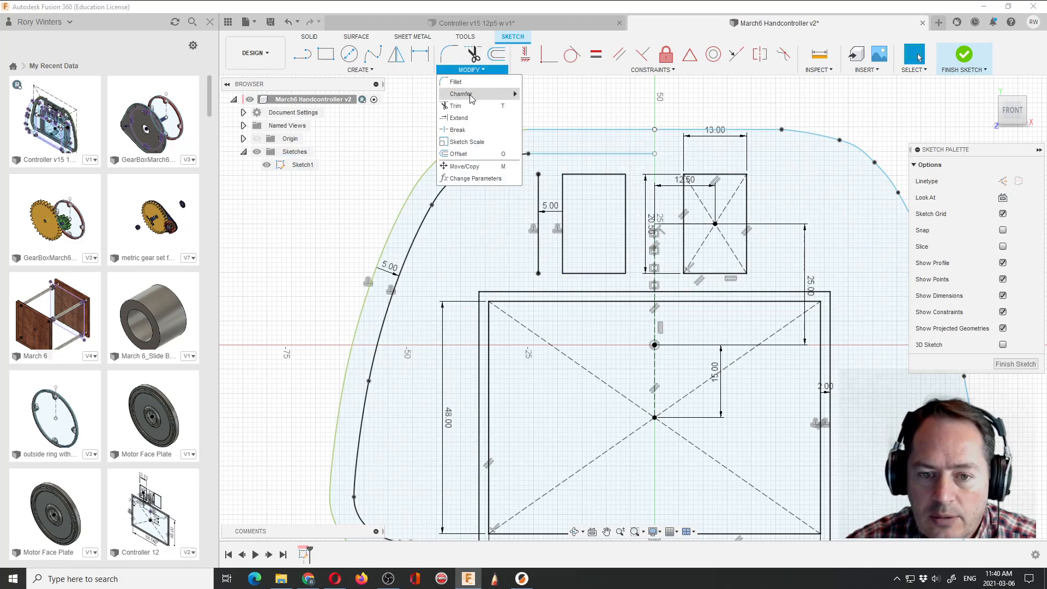
left_click(457, 118)
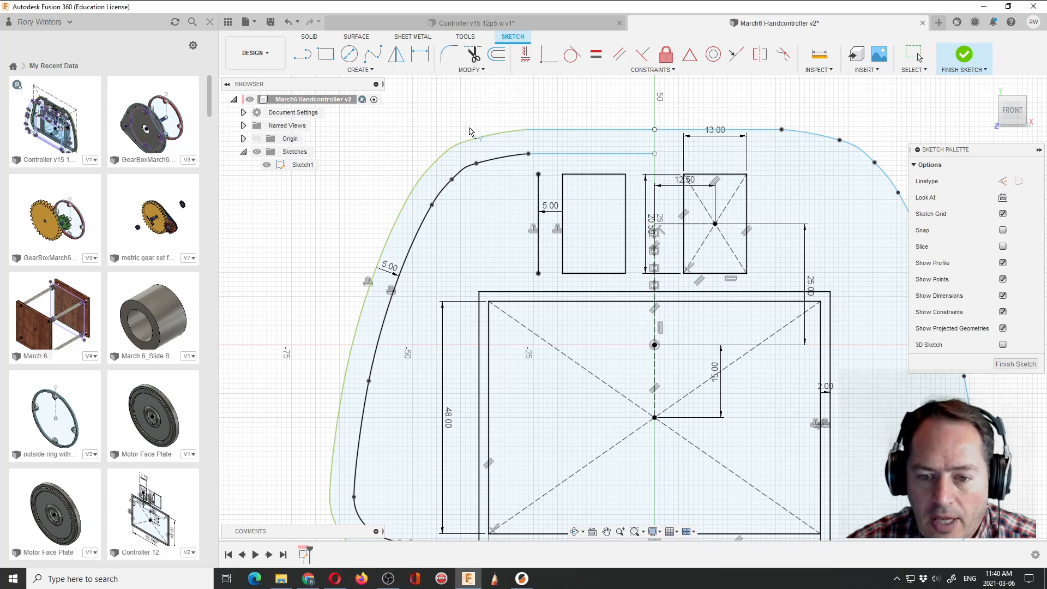
left_click(532, 177)
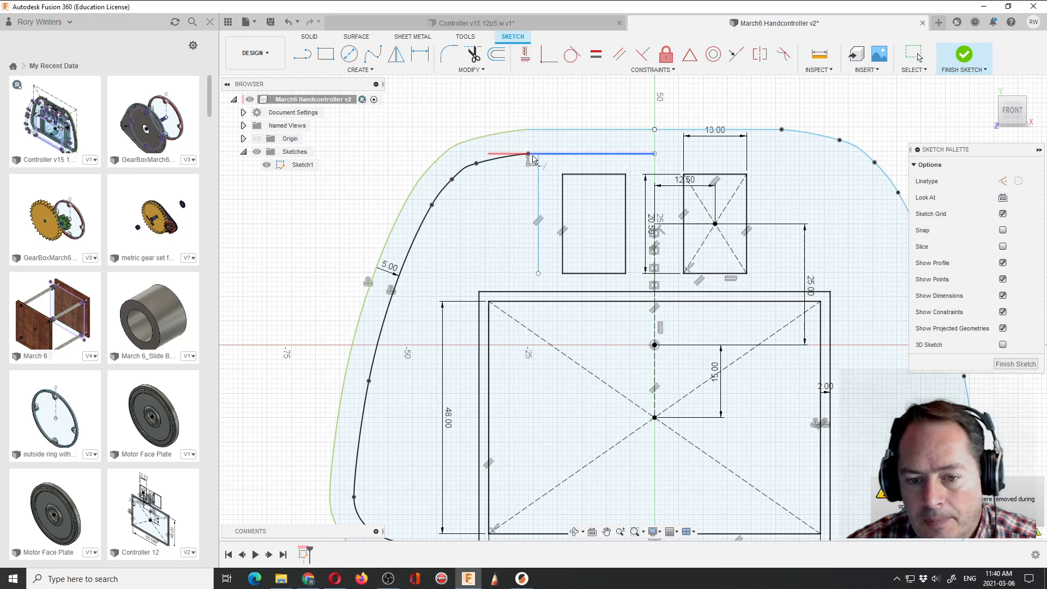
left_click(473, 54)
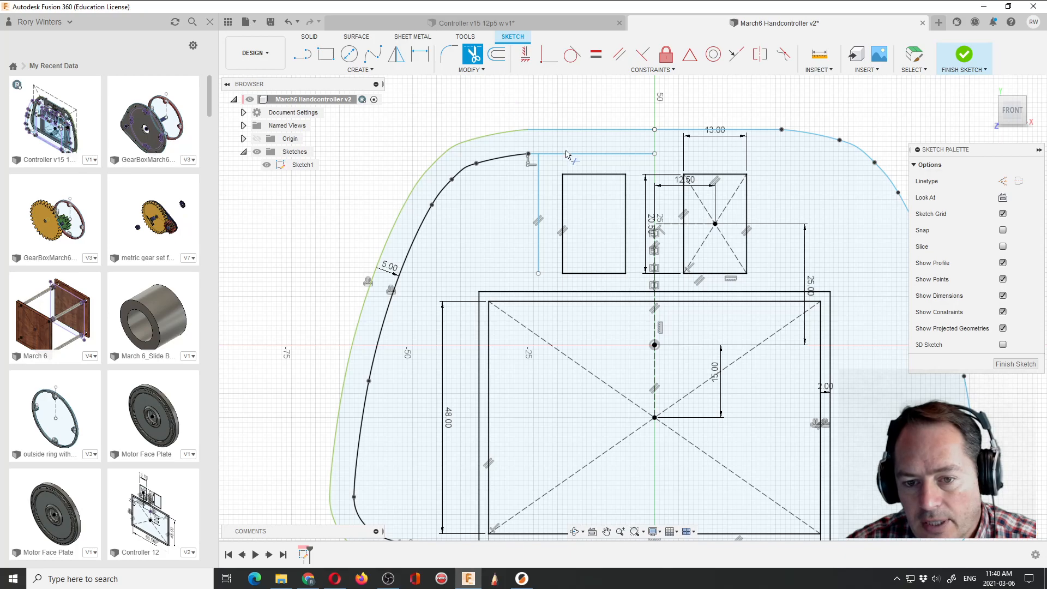
left_click(565, 155)
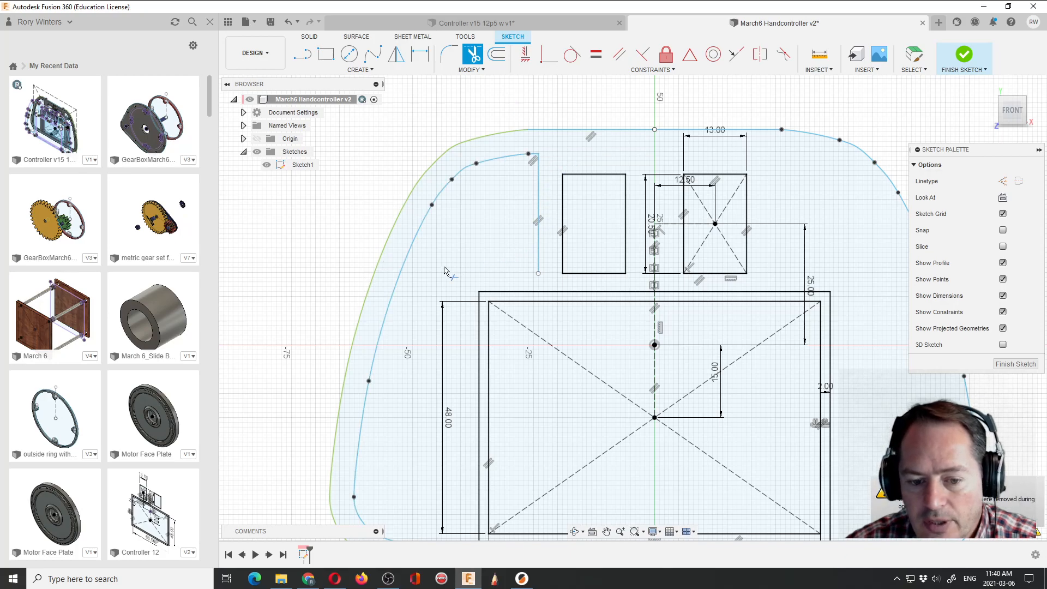
Step: Offset the inner large rectangle outward by 7 mm, entering the distance as -7
scroll(402, 214, "down", 2)
scroll(402, 184, "down", 2)
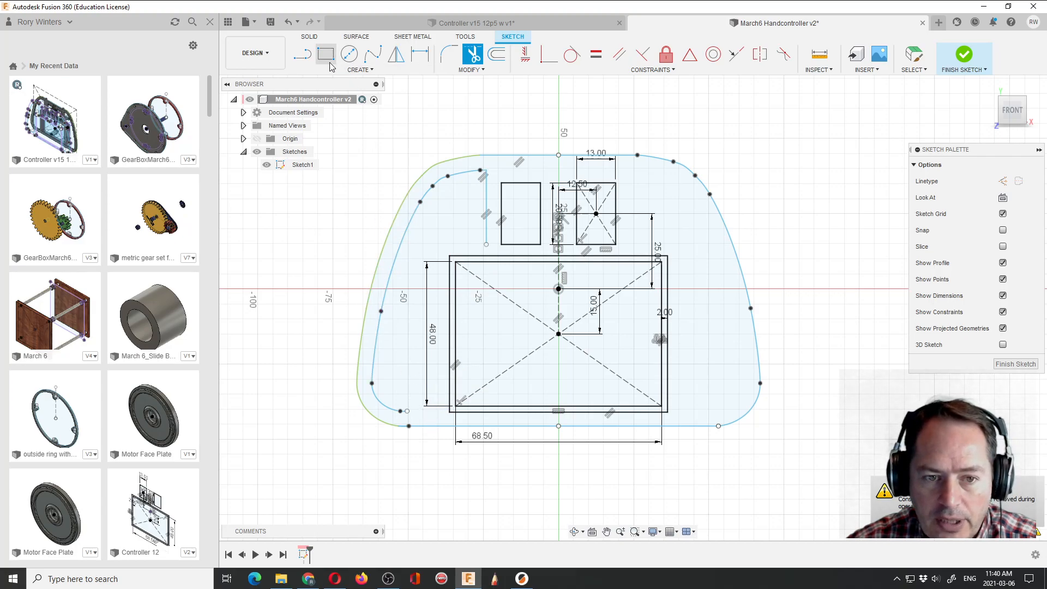
left_click(496, 54)
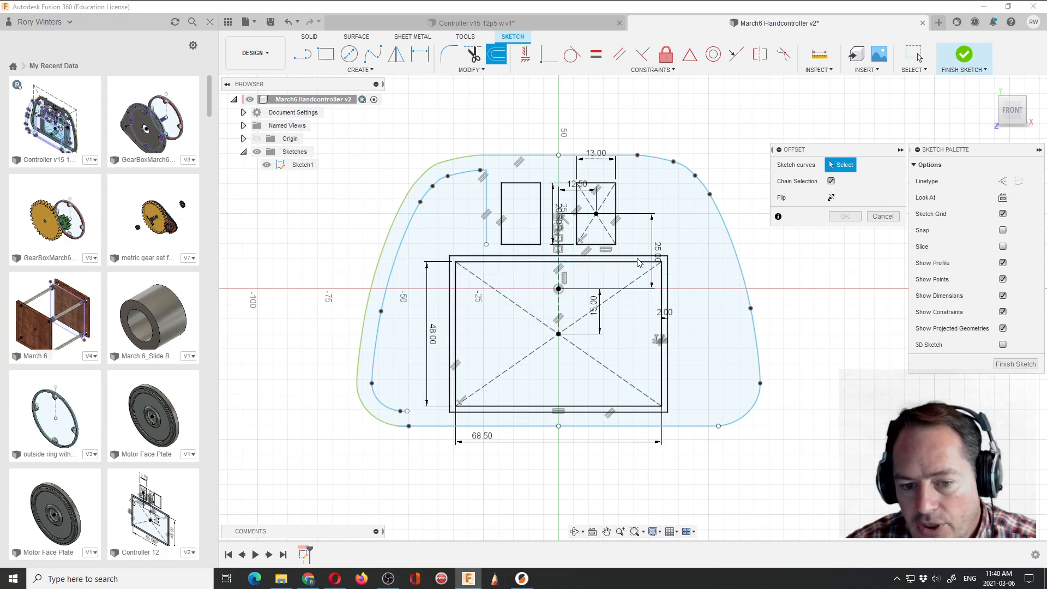
left_click(457, 293)
left_click_drag(461, 286, 437, 286)
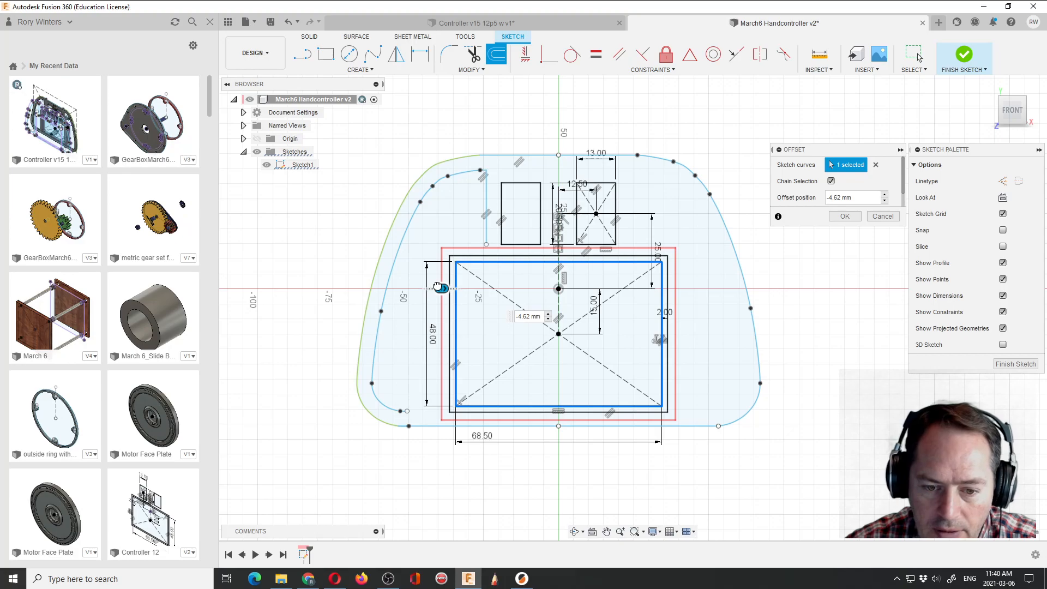
left_click_drag(437, 286, 438, 286)
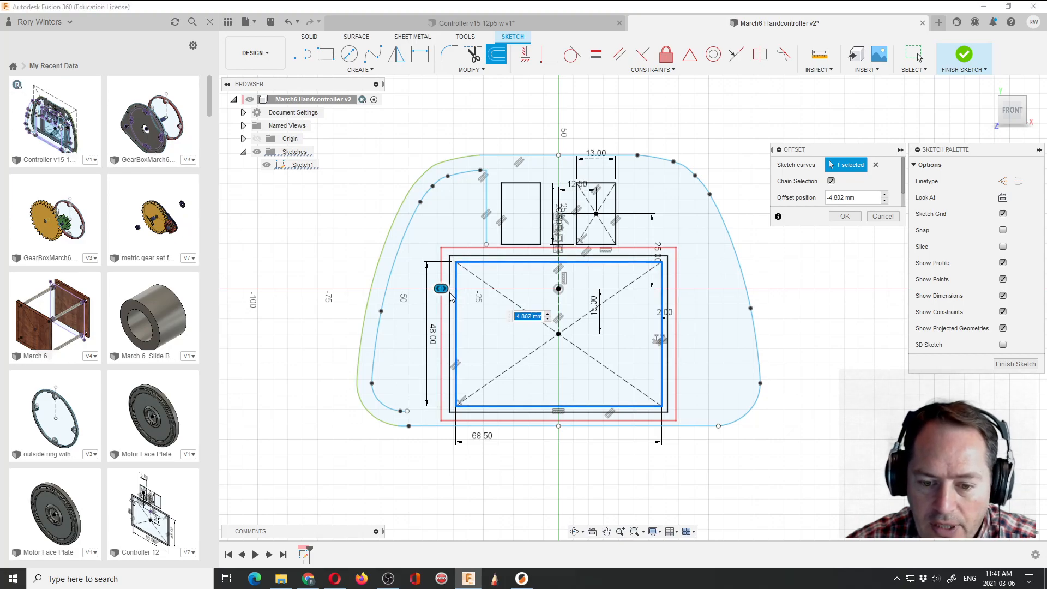
left_click_drag(439, 288, 432, 288)
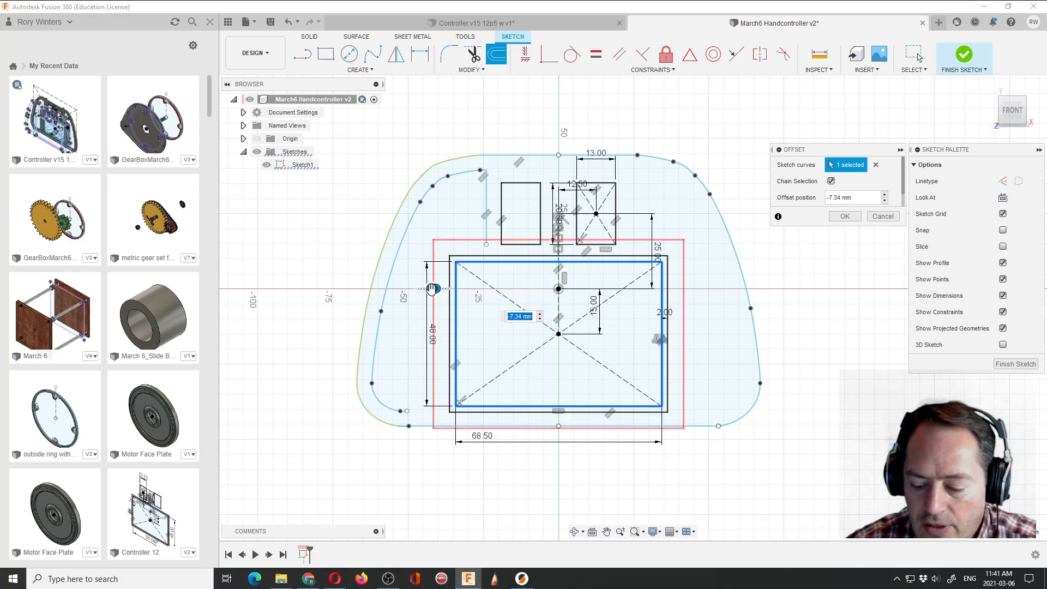
type("-7")
key("Return")
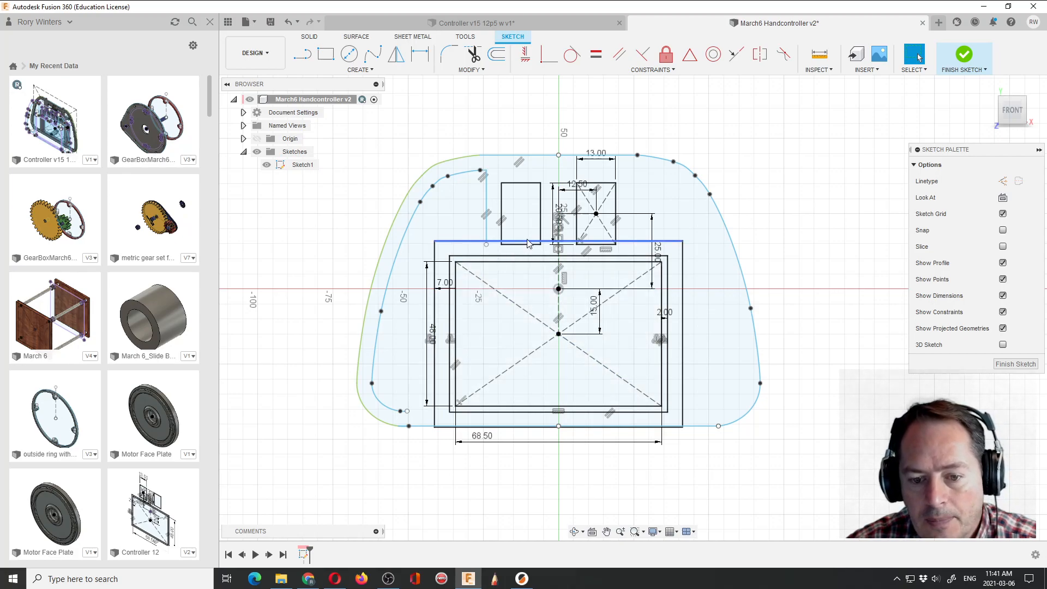
Step: Trim the offset rectangle's top edge between the vertical line and the left small rectangle
left_click(472, 54)
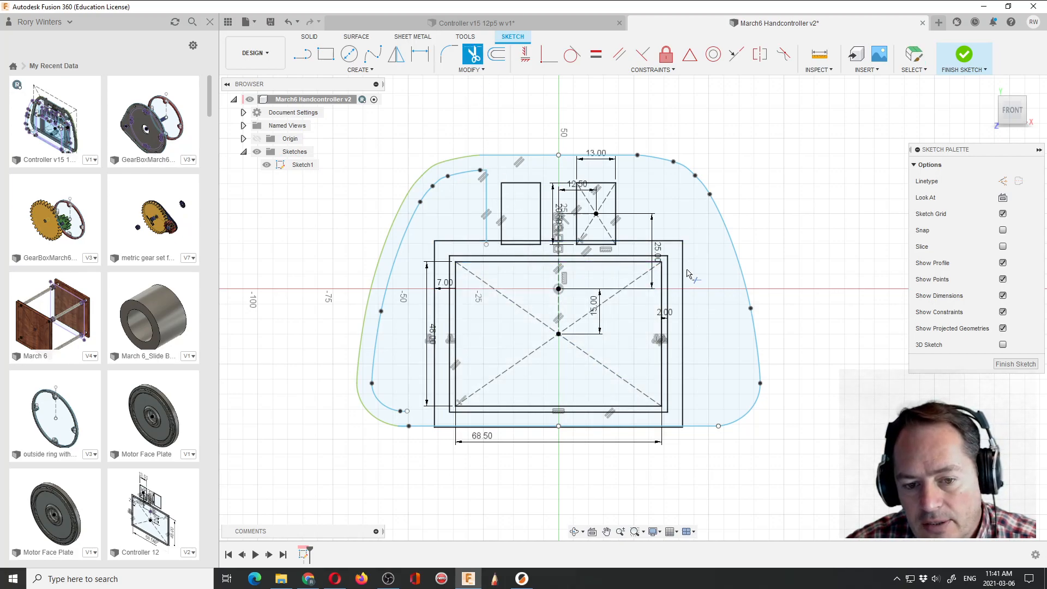
left_click(495, 244)
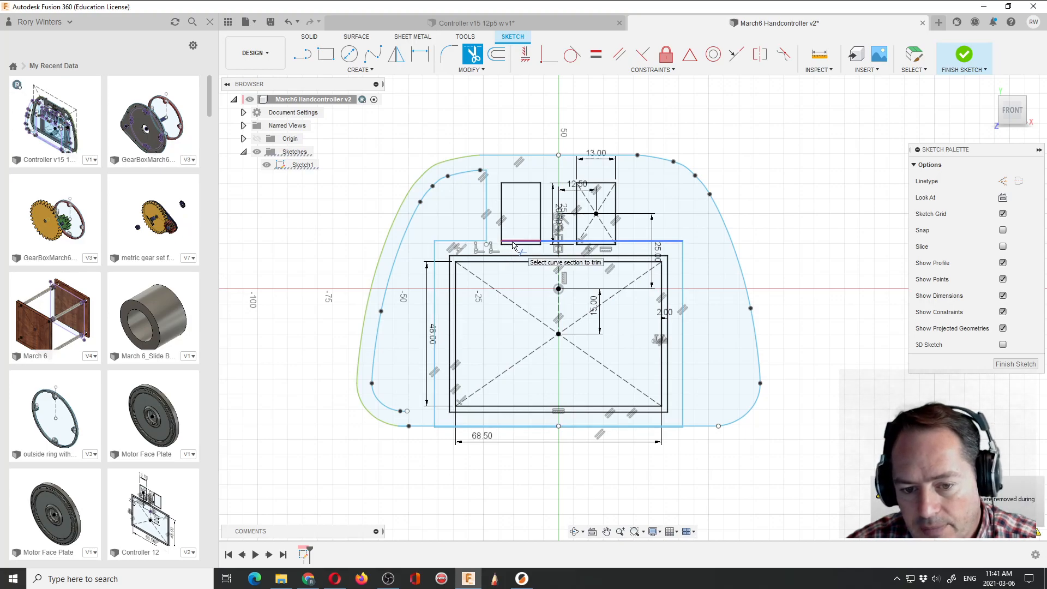
Step: Draw a horizontal line from the lower open end of the inner outline past the offset rectangle's left edge
scroll(571, 283, "down", 2)
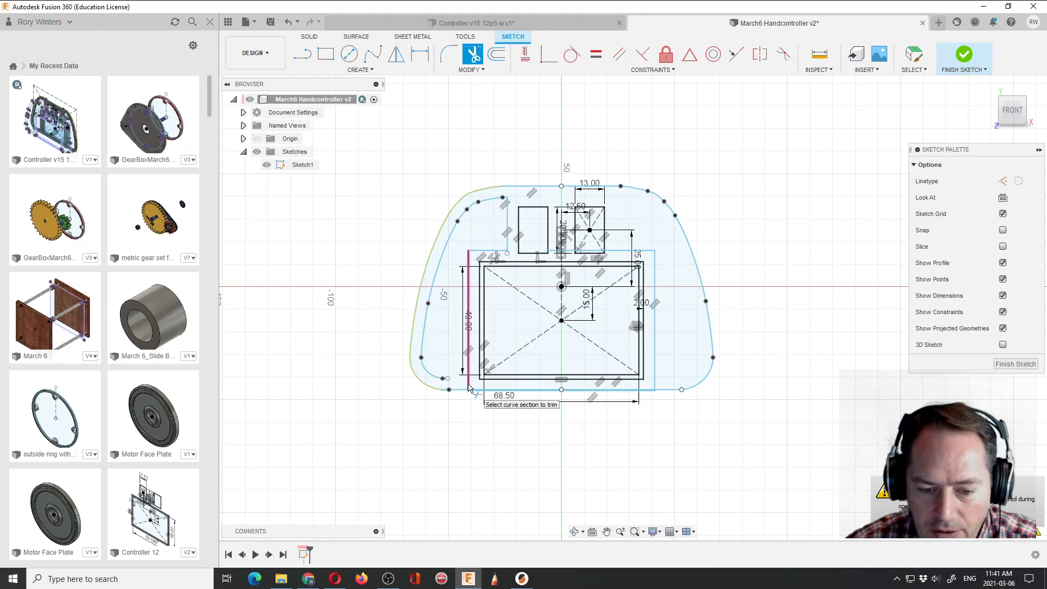
scroll(451, 403, "up", 5)
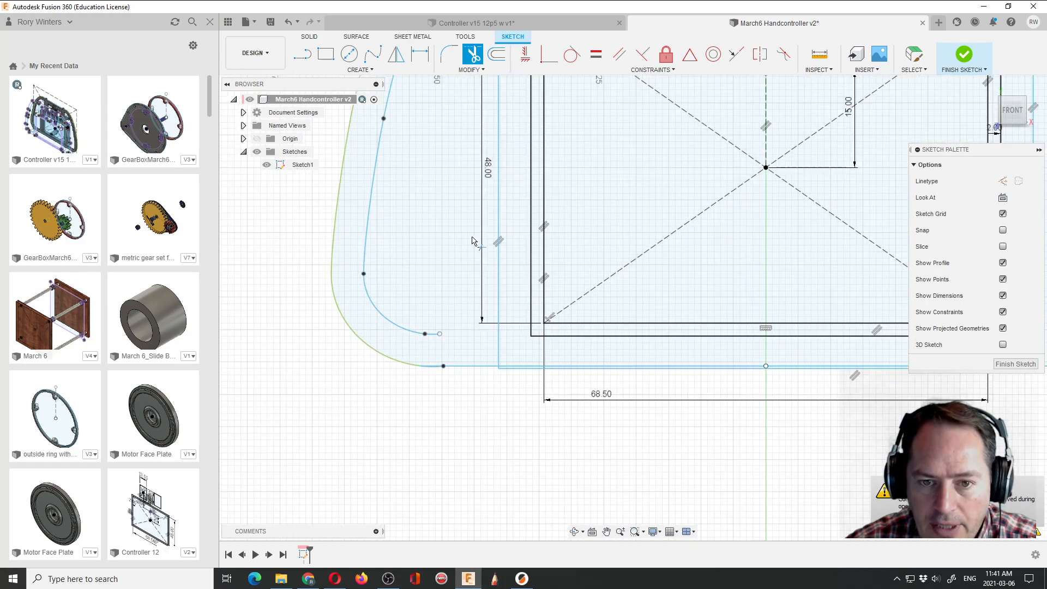
left_click(484, 72)
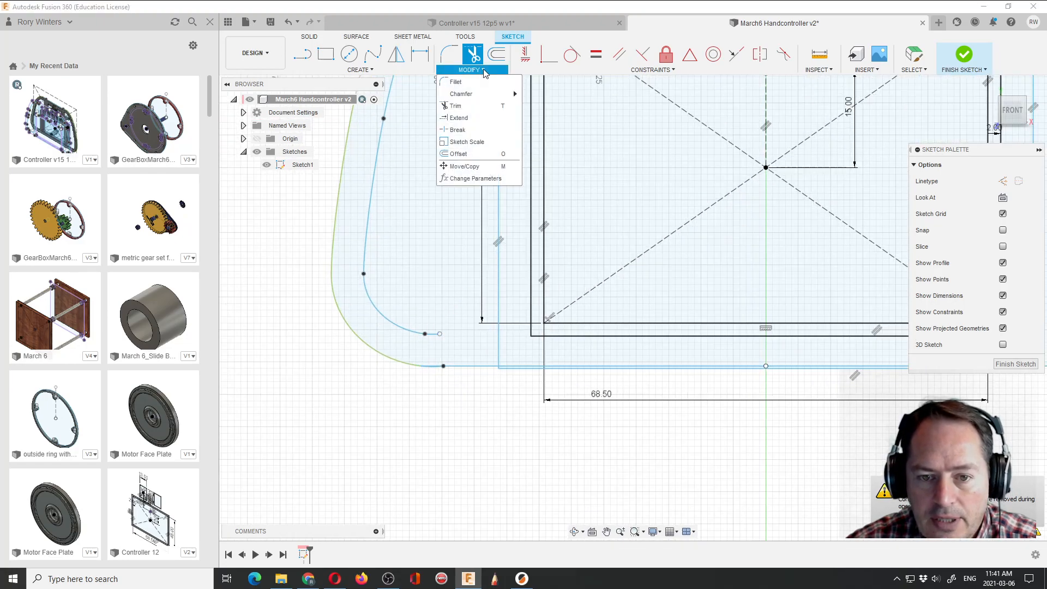
left_click(463, 112)
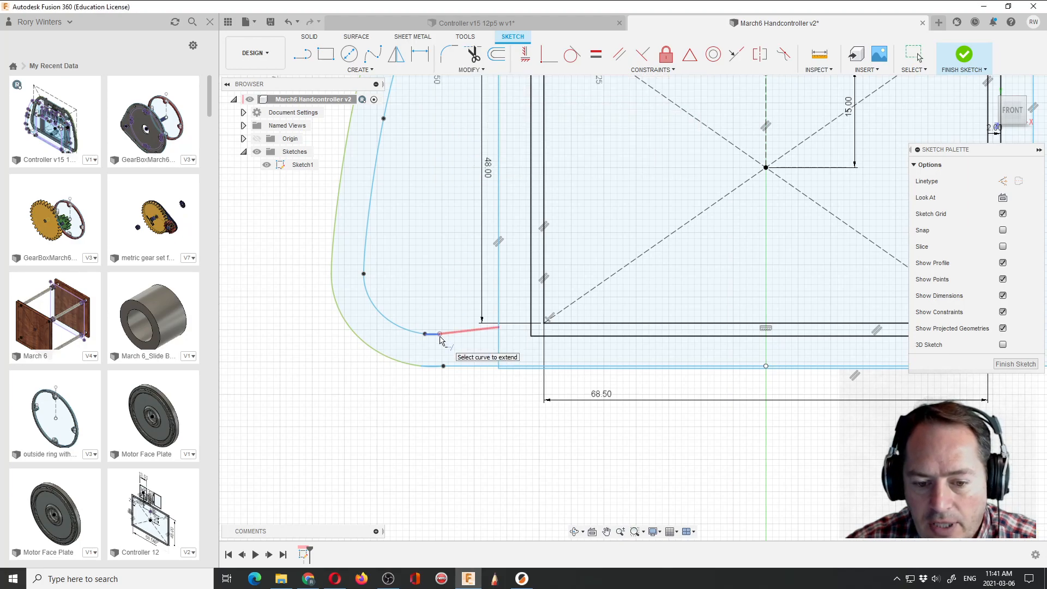
key("l")
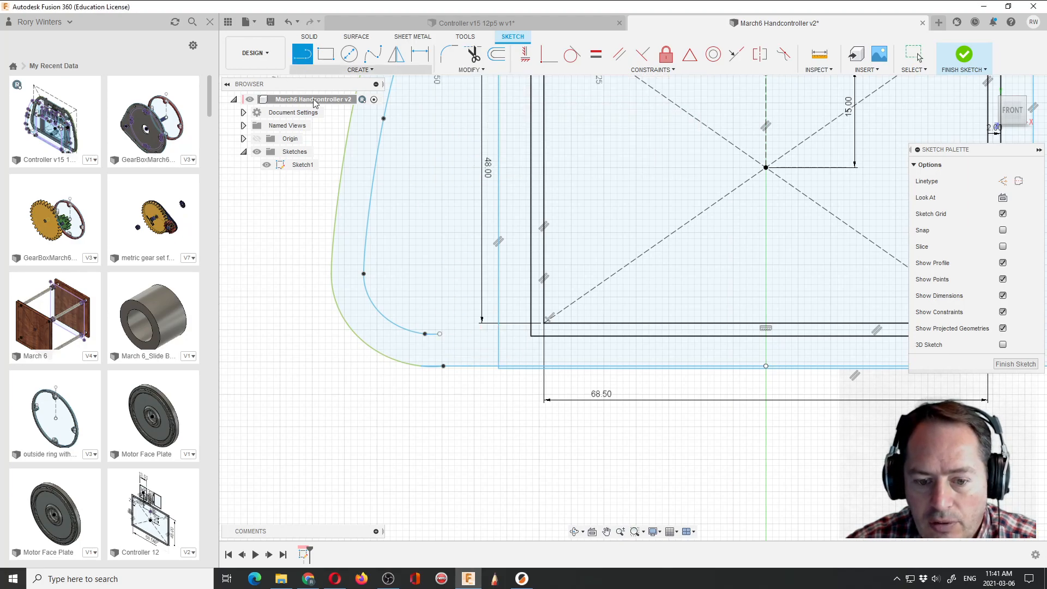
left_click(440, 334)
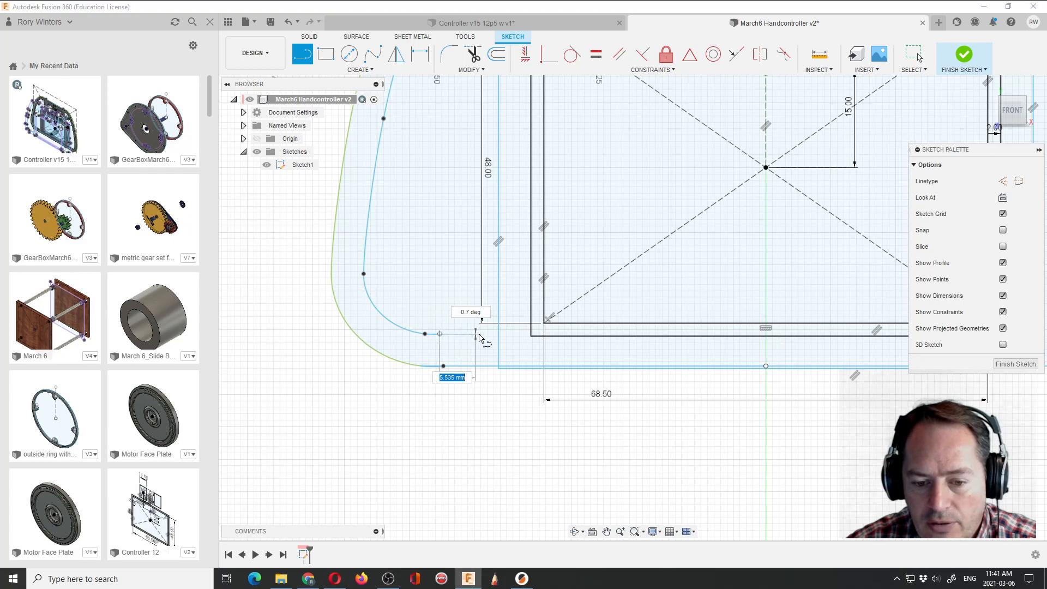
left_click(508, 334)
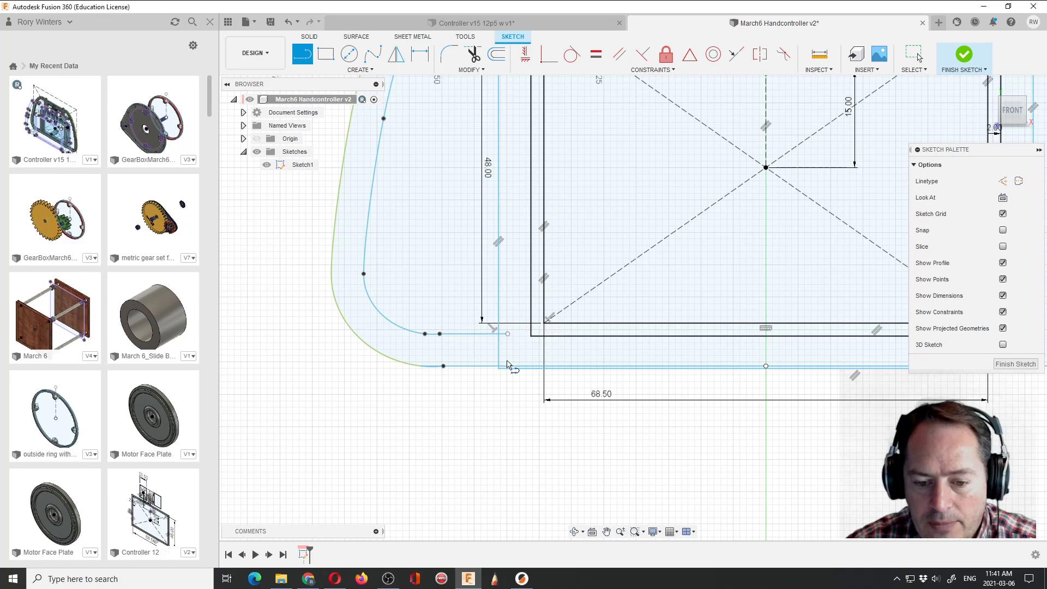
Step: Trim the offset rectangle's left edge below the new line and the line's overhang beyond that edge
left_click(472, 53)
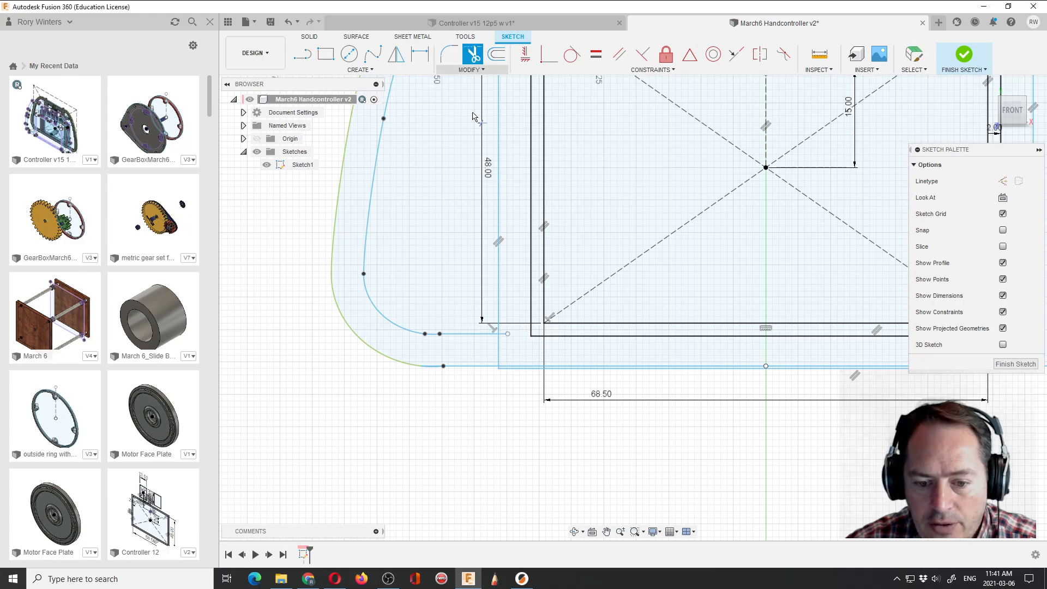
left_click(501, 349)
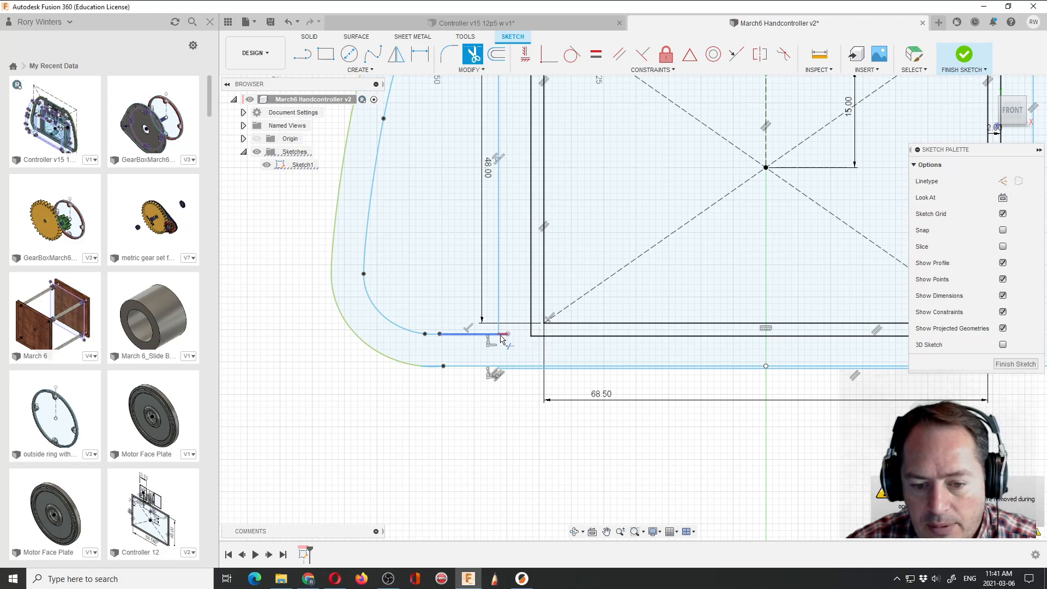
scroll(405, 339, "down", 5)
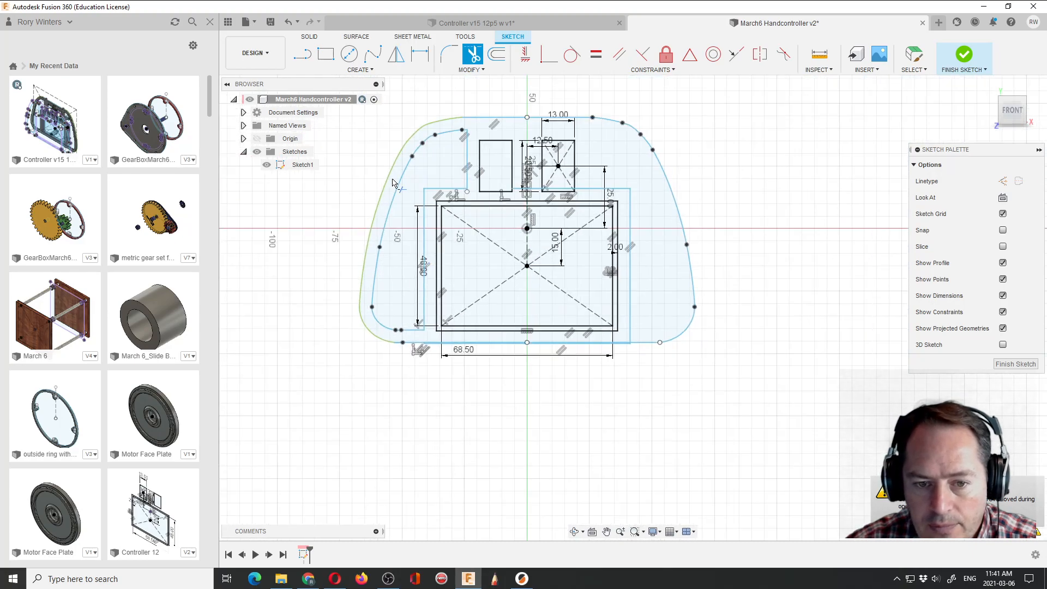
scroll(394, 184, "up", 1)
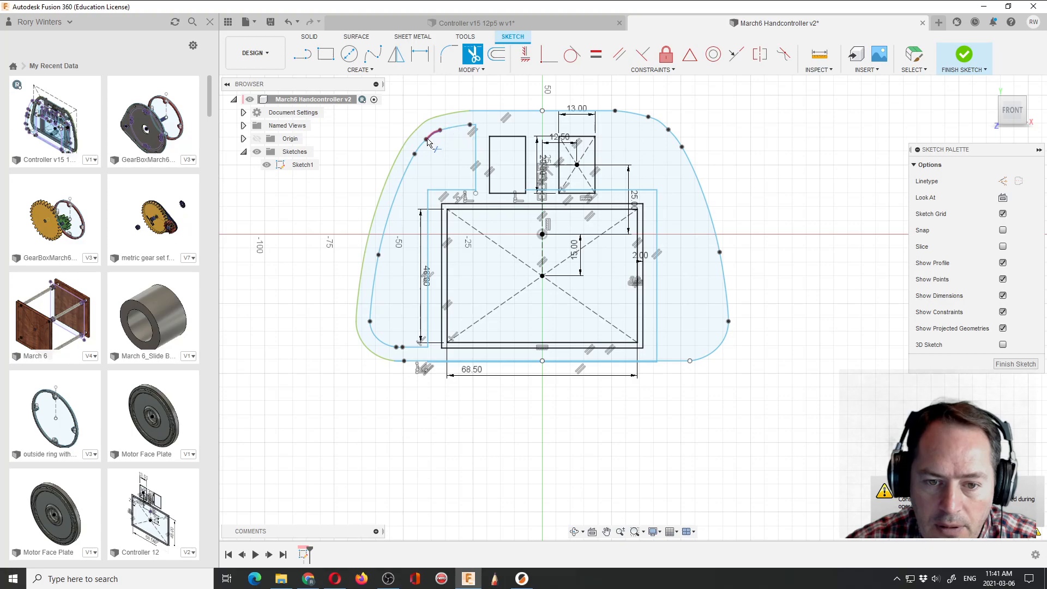
scroll(368, 318, "up", 1)
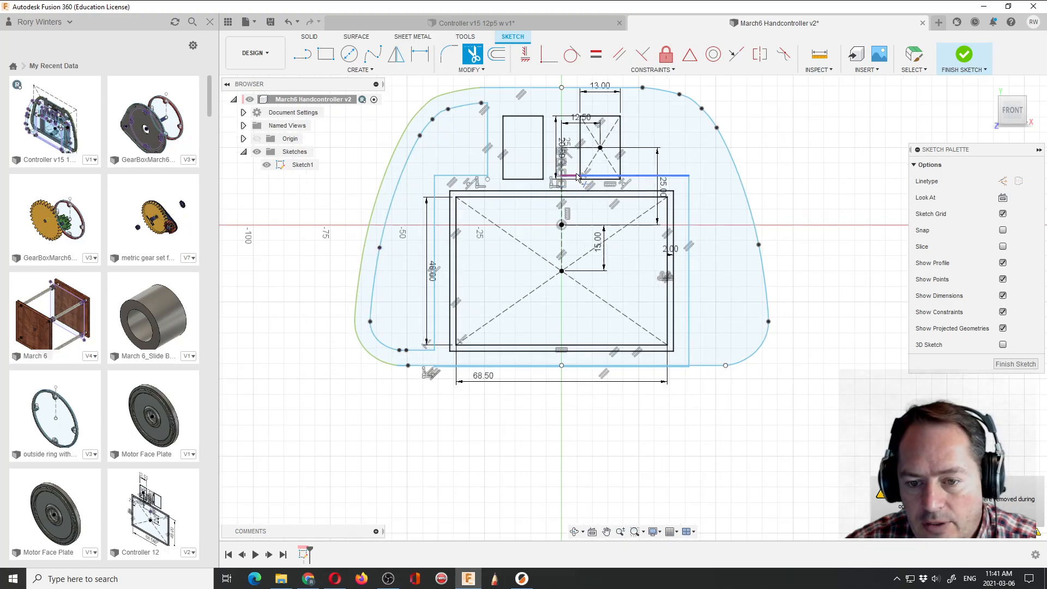
Step: Trim away the remaining top, right and bottom edges of the 7 mm offset rectangle
left_click(597, 176)
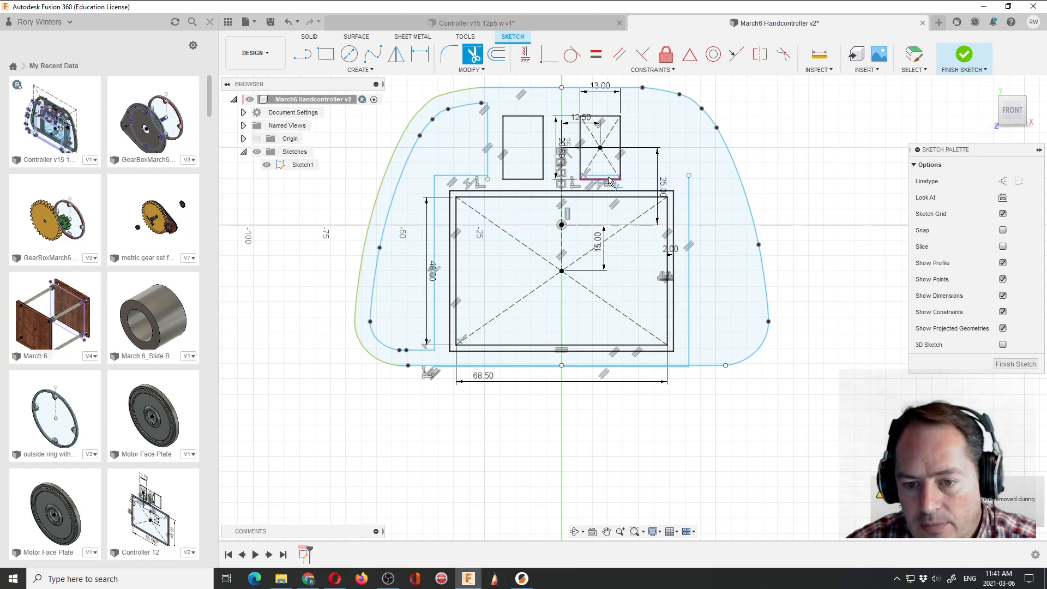
left_click(690, 204)
scroll(661, 399, "up", 3)
scroll(633, 393, "down", 2)
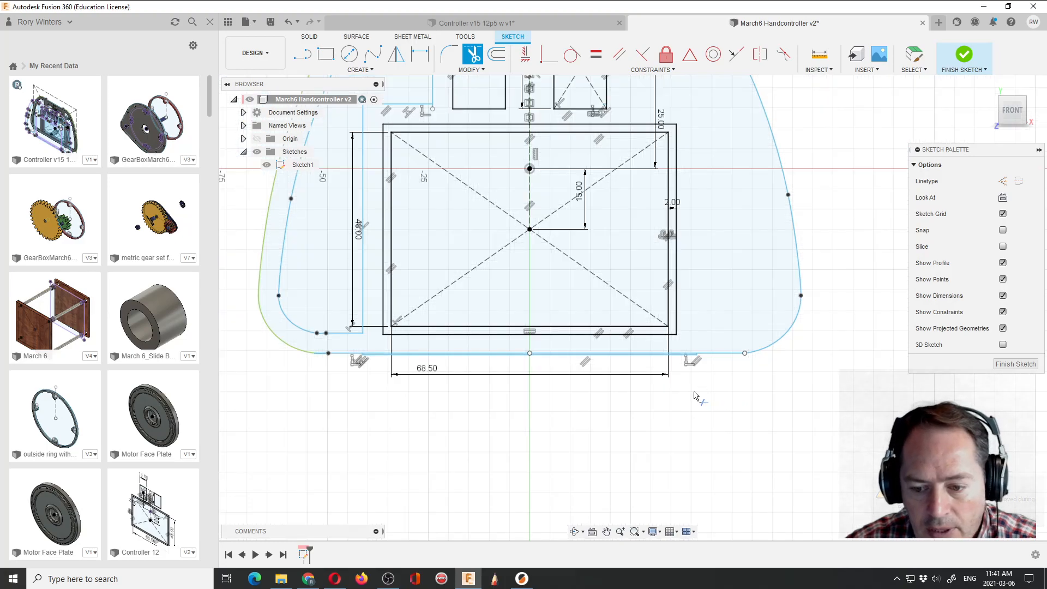
scroll(709, 398, "up", 2)
left_click(732, 349)
scroll(744, 349, "up", 4)
scroll(747, 343, "up", 3)
scroll(801, 367, "down", 10)
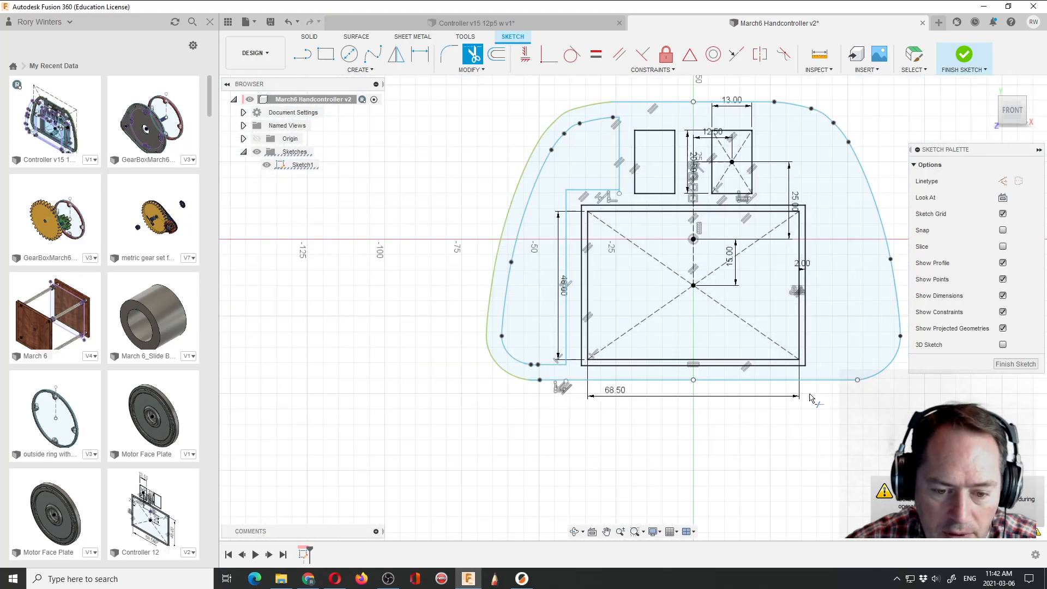
Step: Trim the short curve bulging below the bottom edge at the outer outline's lower-left corner
scroll(597, 398, "up", 5)
scroll(528, 416, "up", 2)
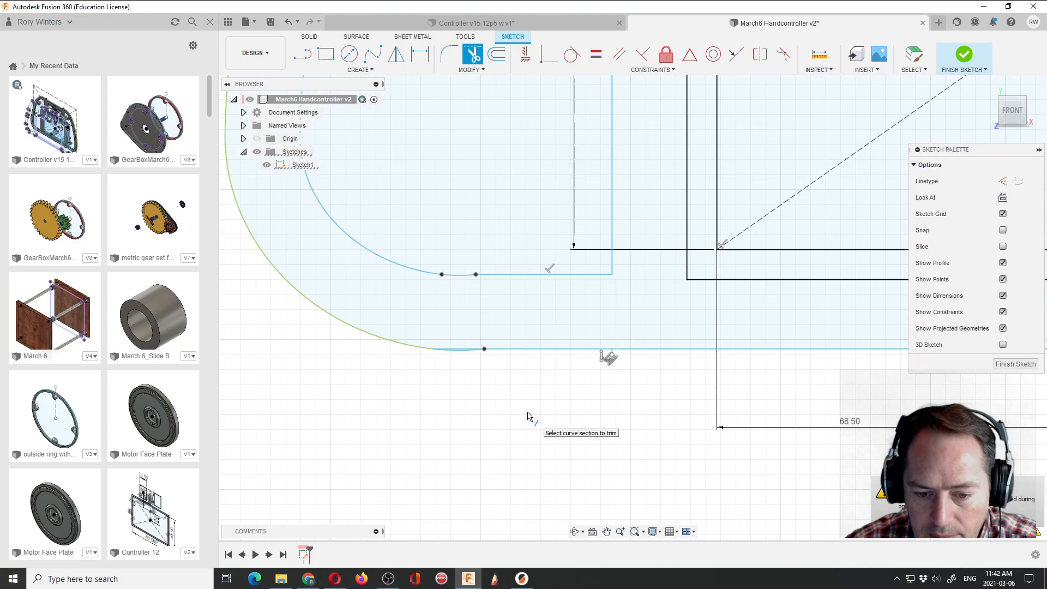
scroll(478, 393, "up", 4)
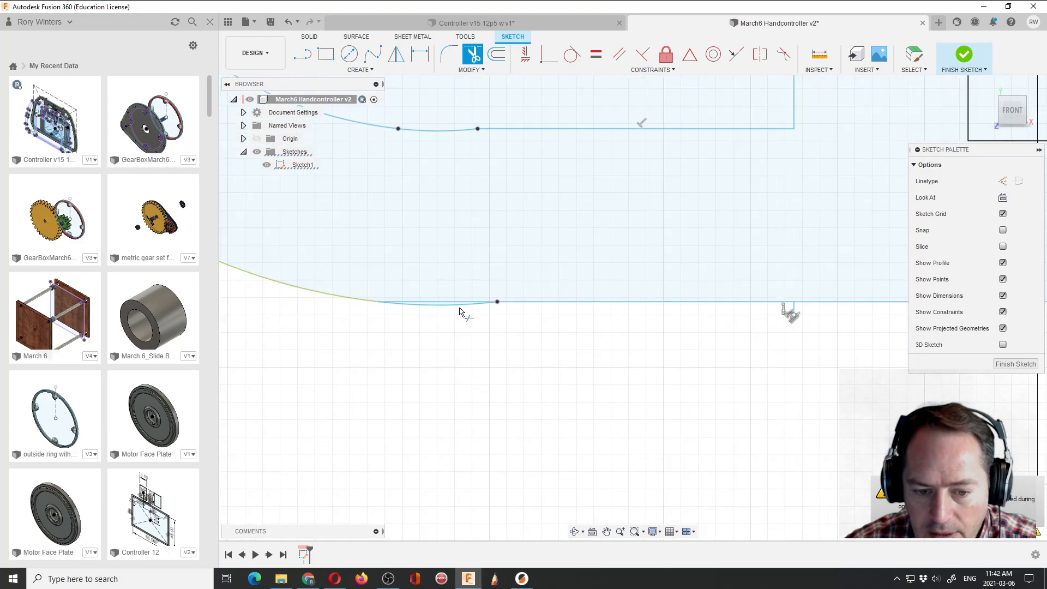
left_click(445, 309)
scroll(365, 337, "down", 3)
scroll(365, 340, "down", 5)
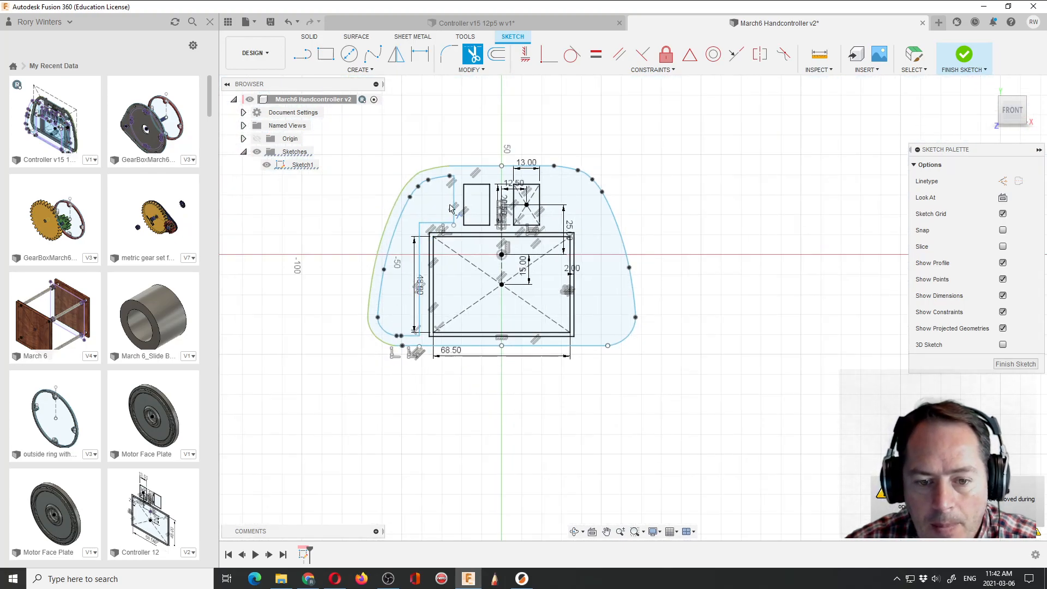
scroll(382, 267, "up", 3)
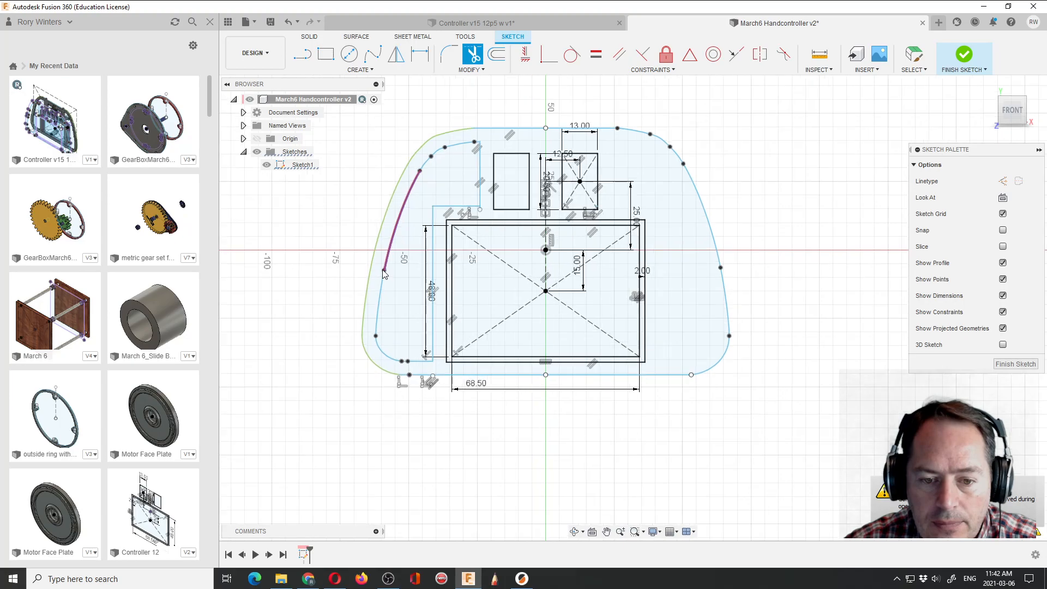
Step: Check the handle corners in the Controller v15 12p5 w design and fillet both corners of the opening's stepped edge with a 6 mm radius
left_click(474, 23)
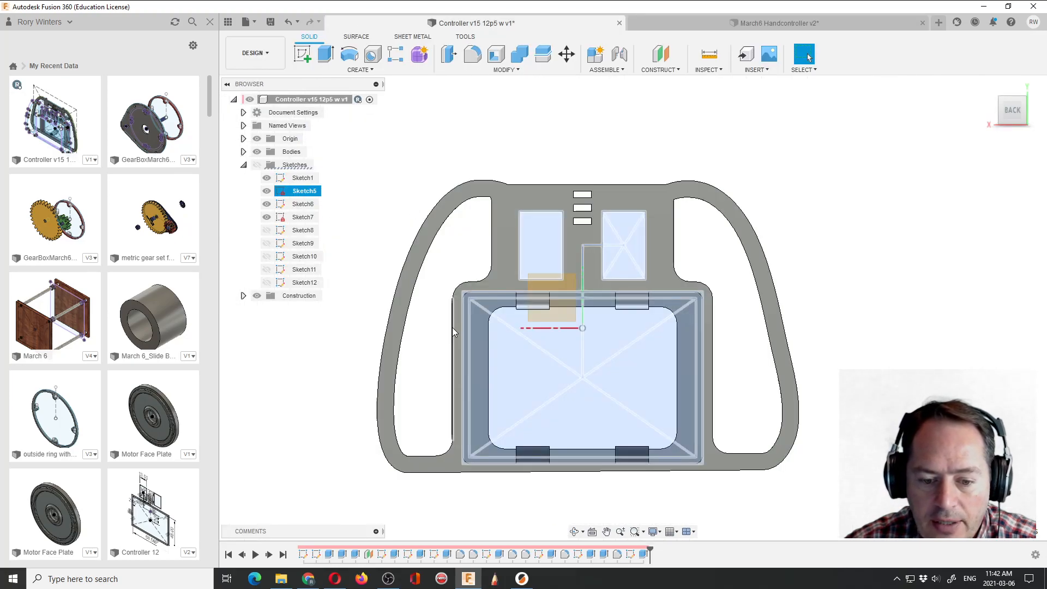
left_click(705, 22)
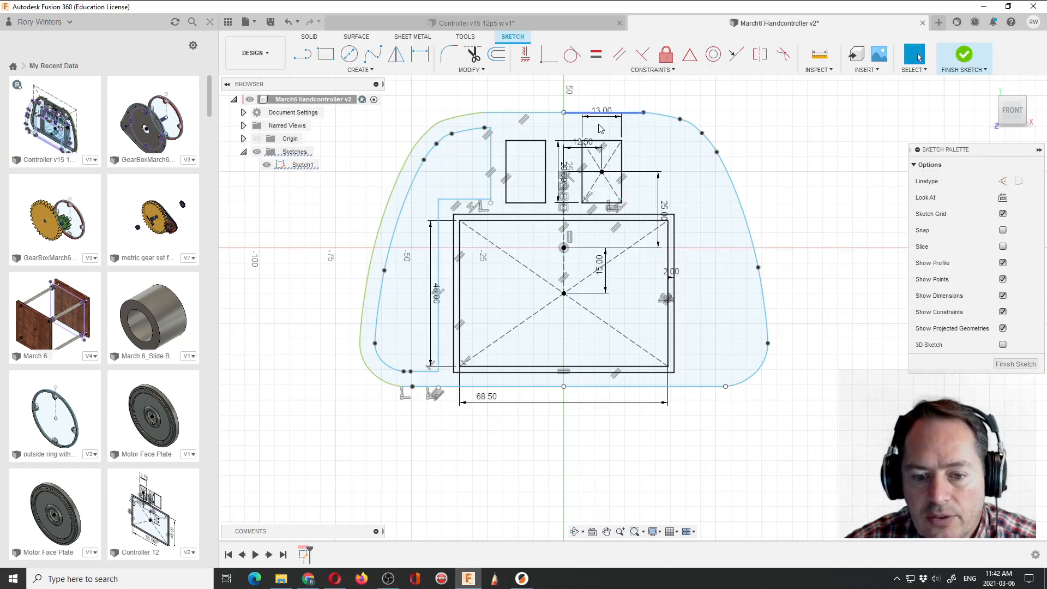
left_click(449, 54)
scroll(475, 220, "up", 3)
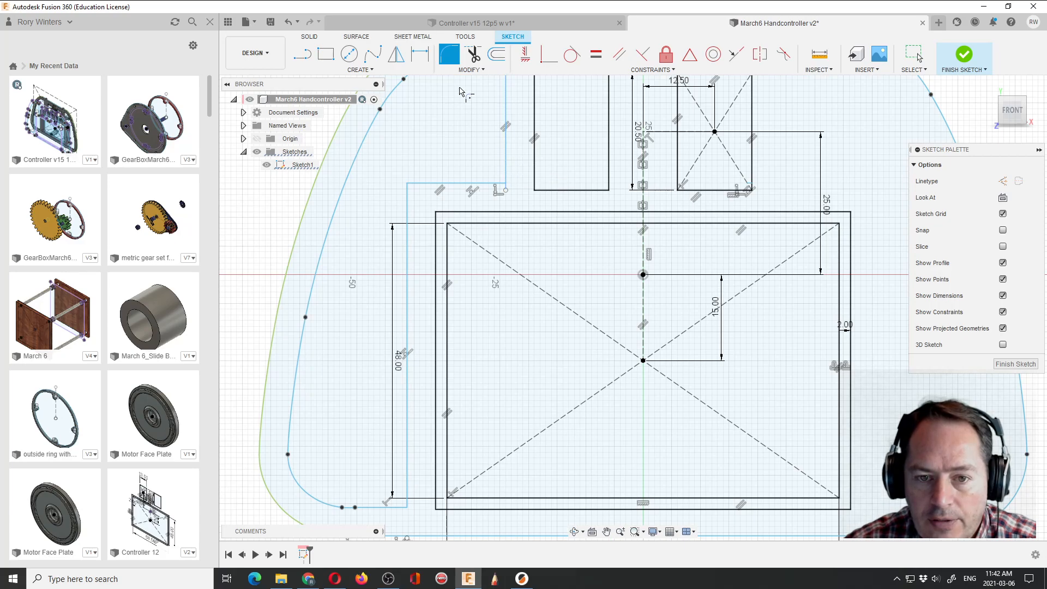
left_click(473, 54)
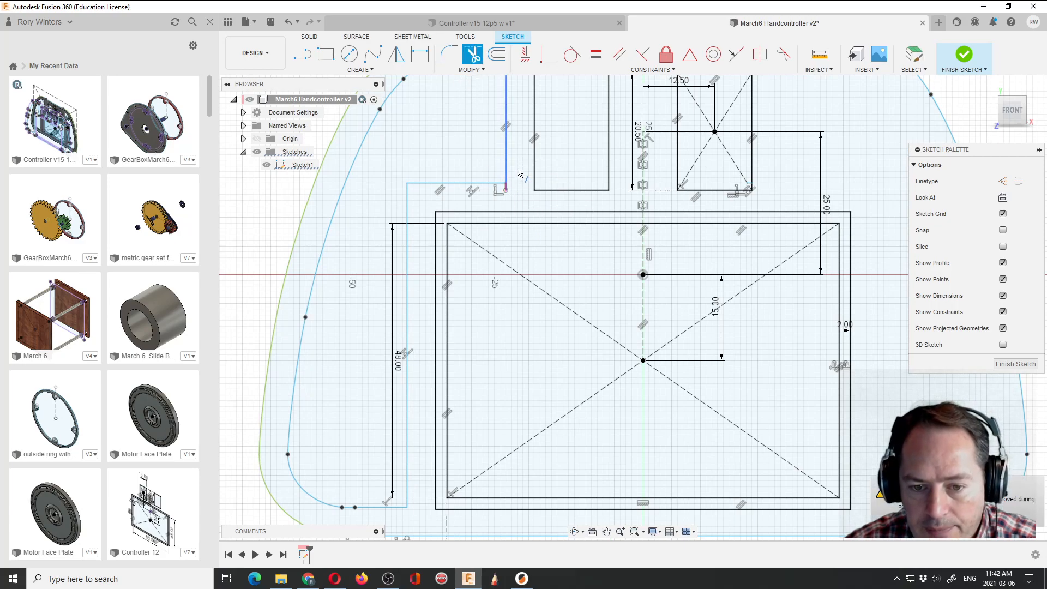
left_click(449, 53)
left_click(505, 145)
left_click(492, 188)
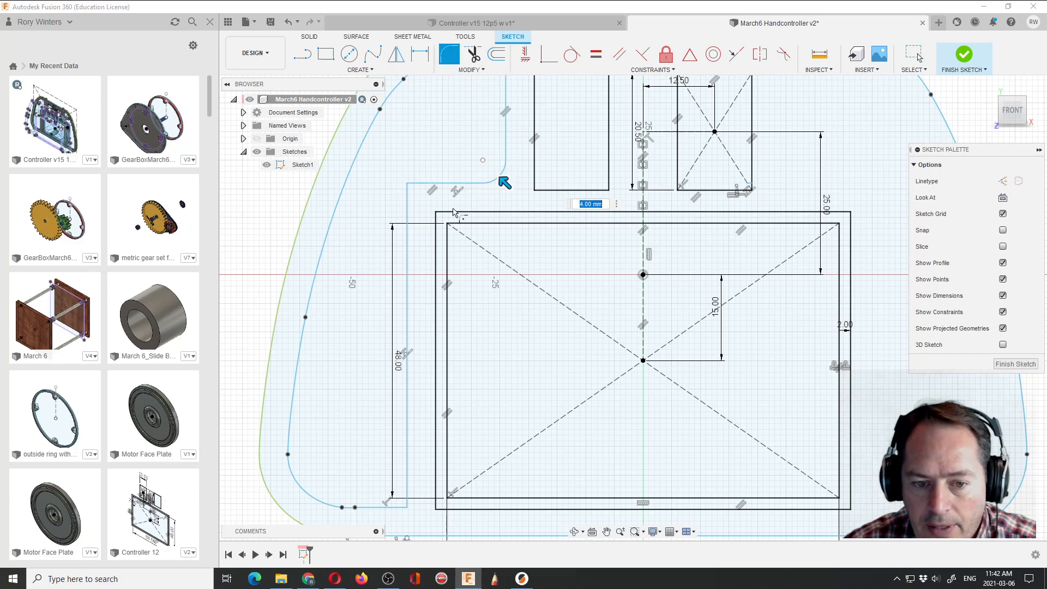
key("Return")
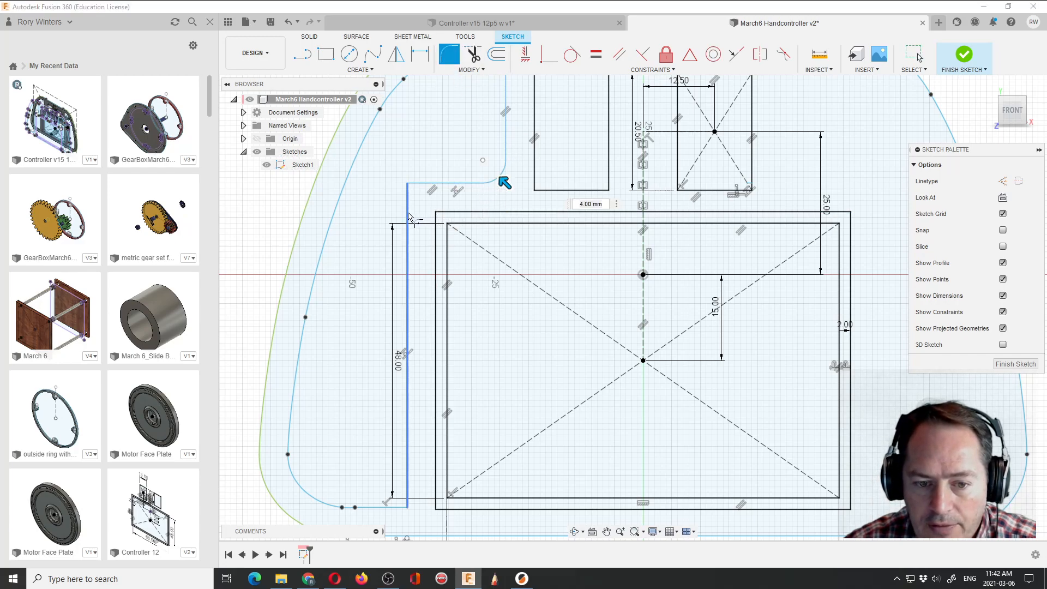
left_click(410, 184)
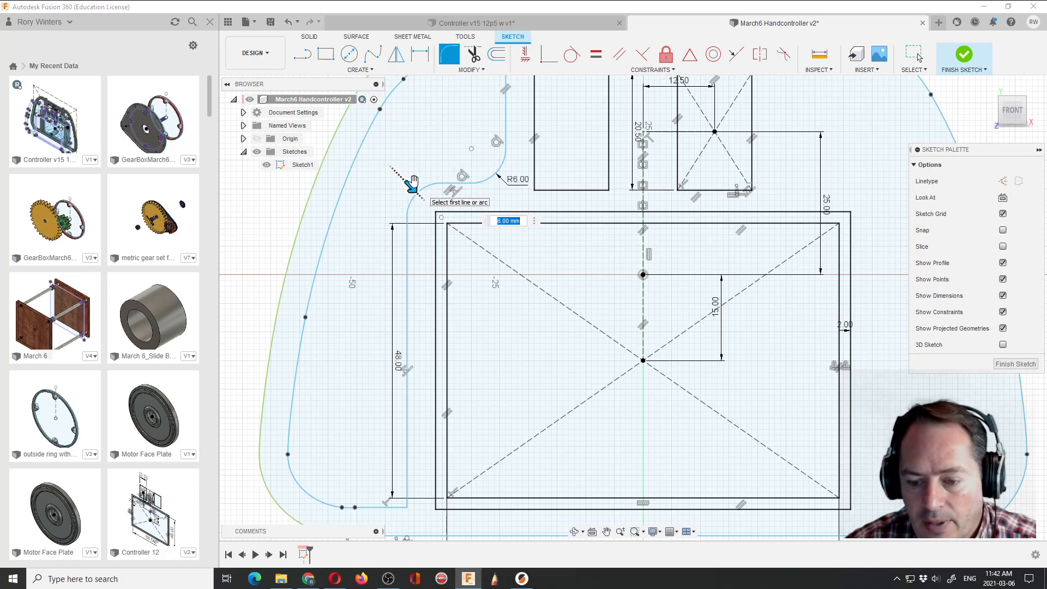
key("Escape")
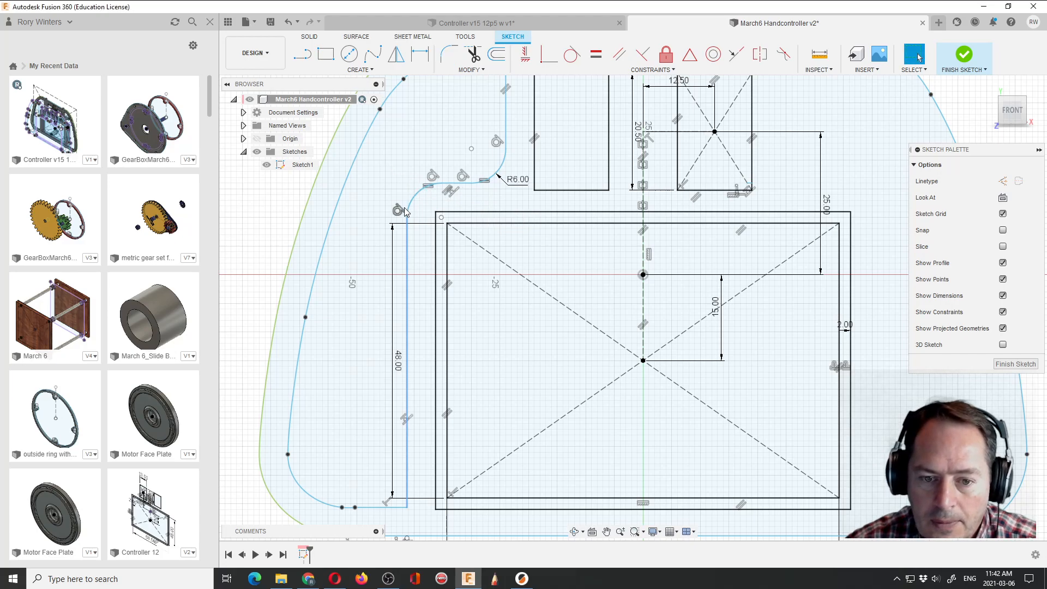
Step: Fillet the lower-right corner of the left handle opening with a 4.5 mm radius
scroll(407, 188, "down", 3)
scroll(405, 188, "down", 2)
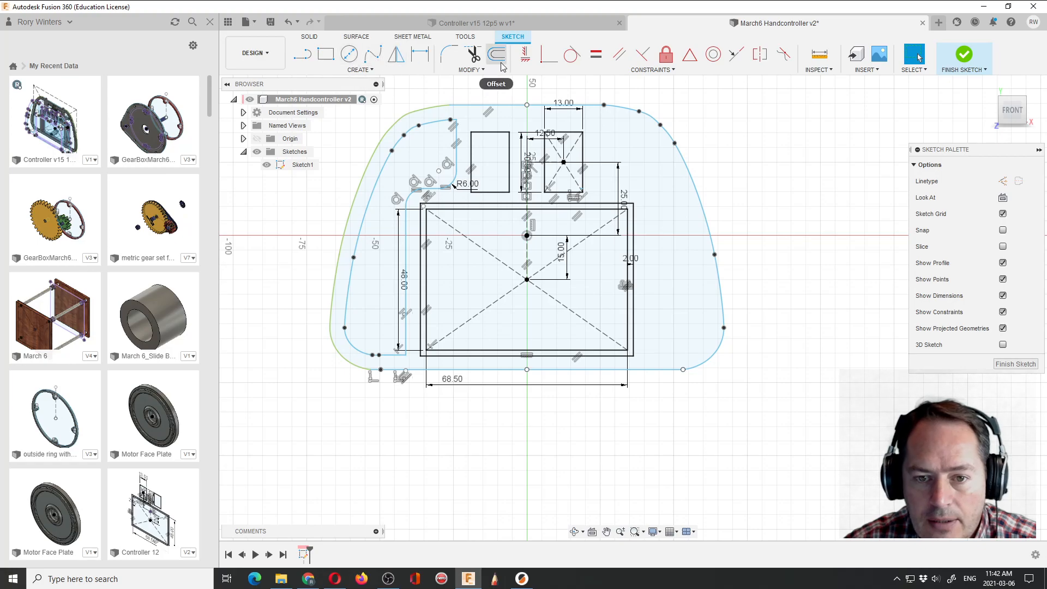
left_click(448, 54)
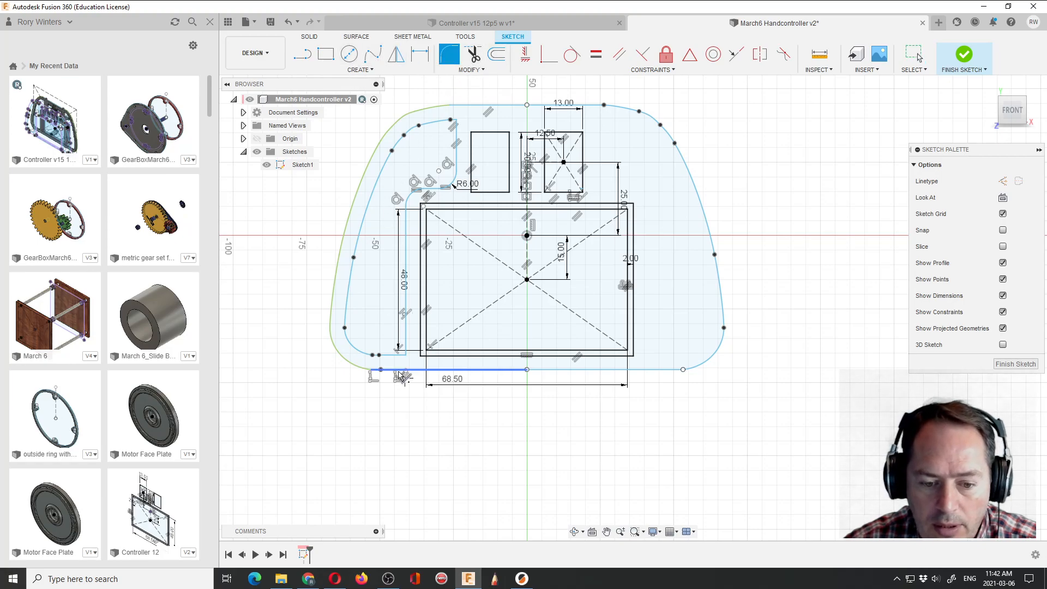
scroll(396, 367, "up", 4)
left_click(415, 330)
left_click(420, 327)
left_click_drag(420, 332, 414, 331)
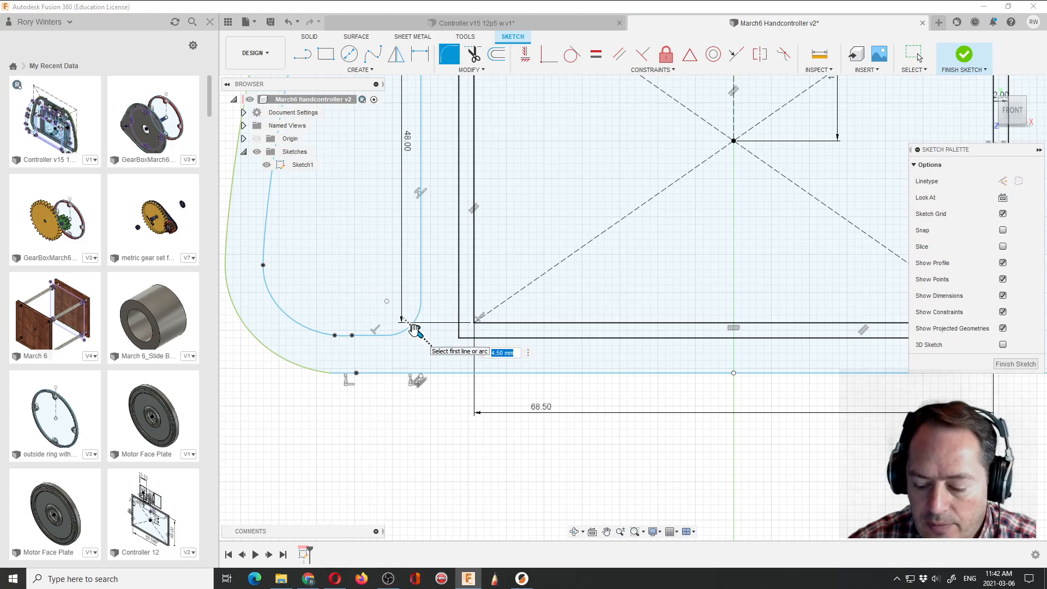
key("Return")
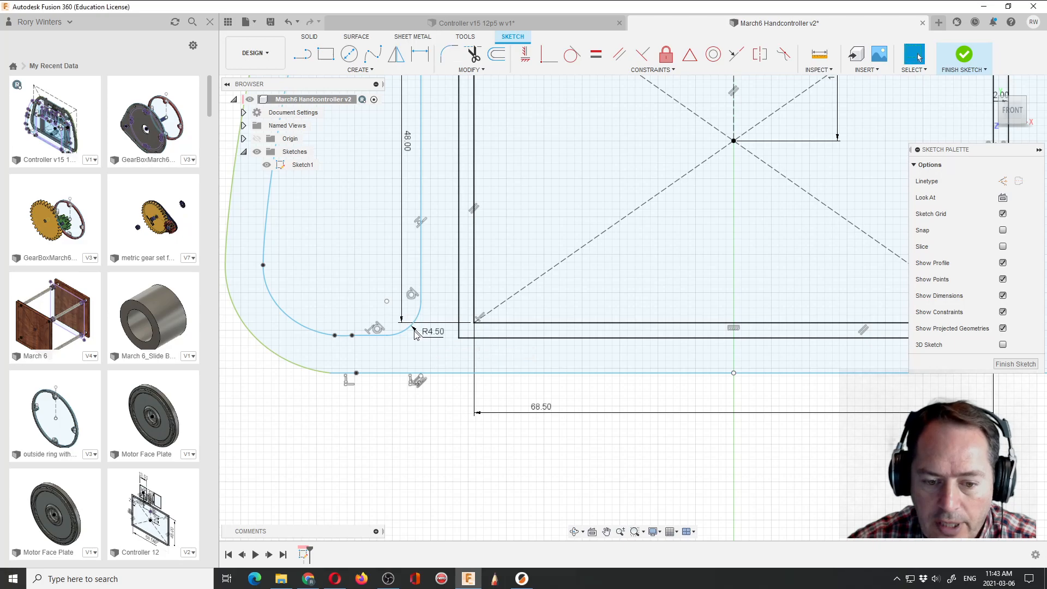
Step: Fillet the upper-right corner of the left handle opening with a 2 mm radius
scroll(420, 327, "down", 8)
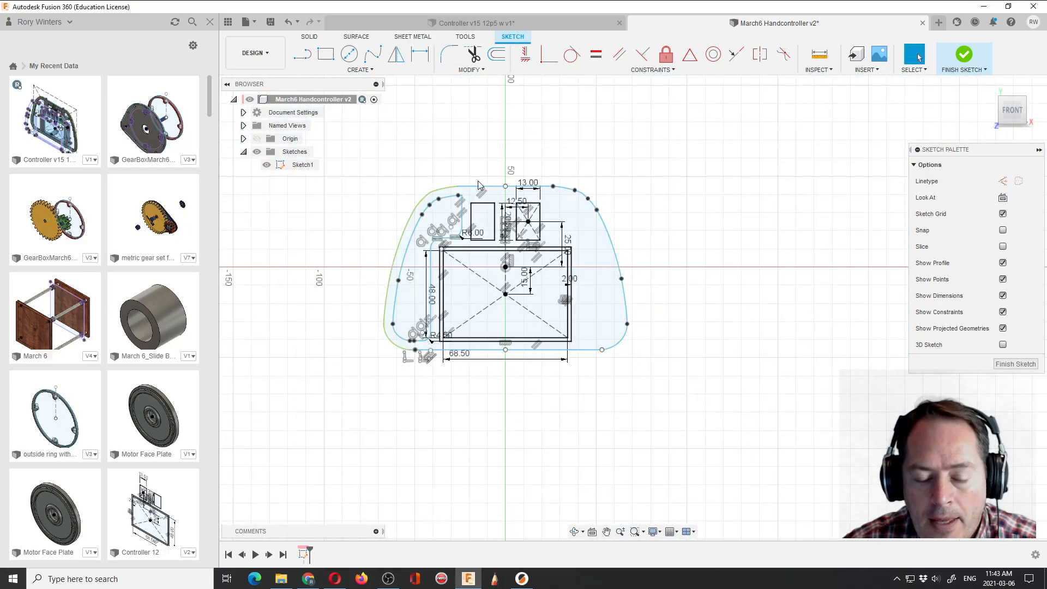
scroll(456, 192, "up", 10)
scroll(456, 192, "up", 4)
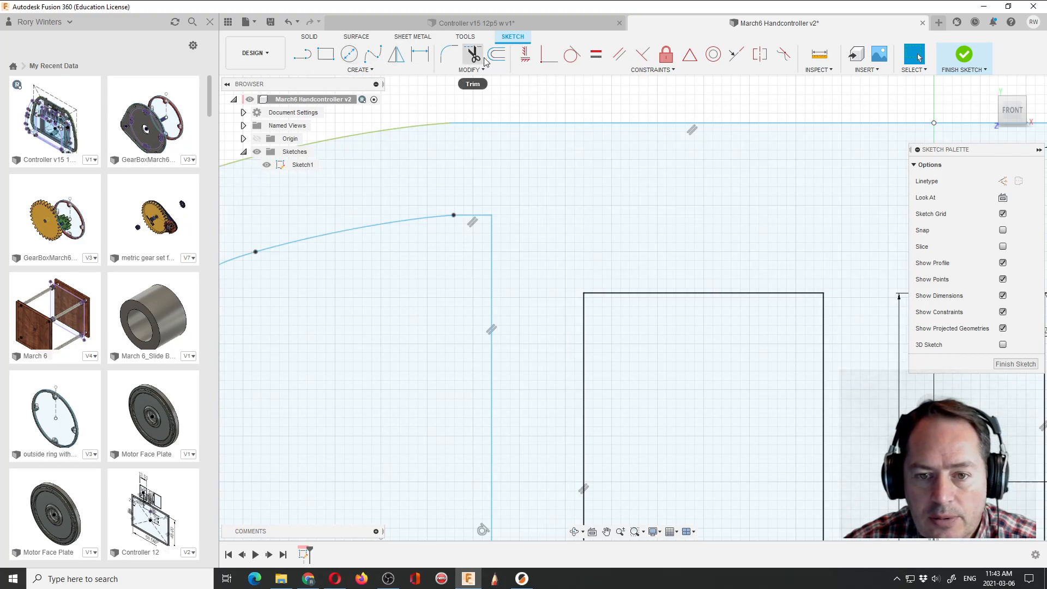
left_click(447, 55)
left_click(473, 215)
left_click(492, 246)
mouse_move(485, 217)
left_mouse_down()
mouse_move(463, 228)
mouse_move(494, 200)
mouse_move(415, 270)
mouse_move(492, 220)
left_mouse_up()
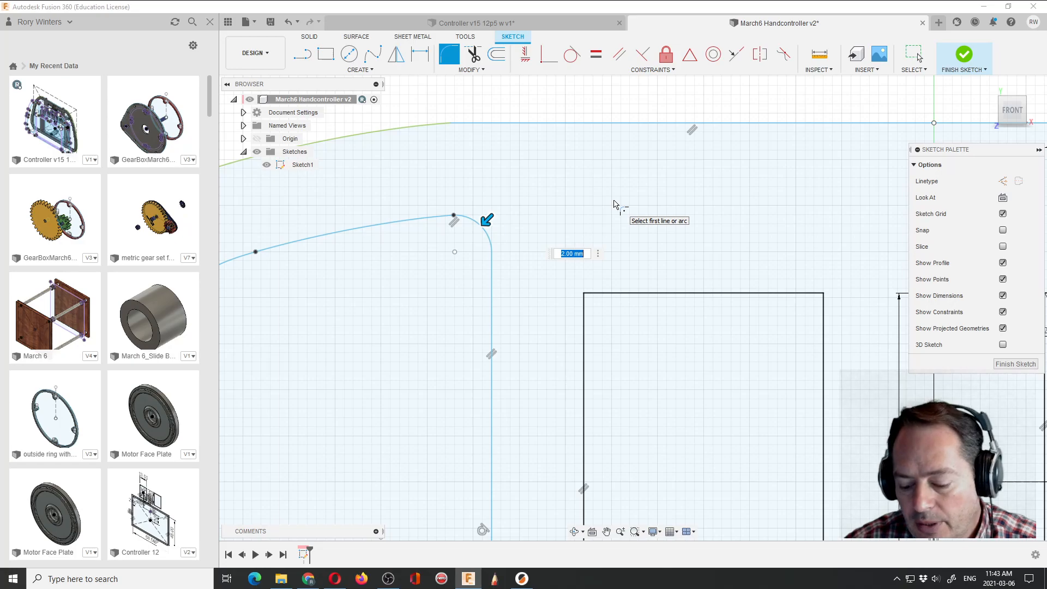
key("Escape")
scroll(606, 202, "down", 4)
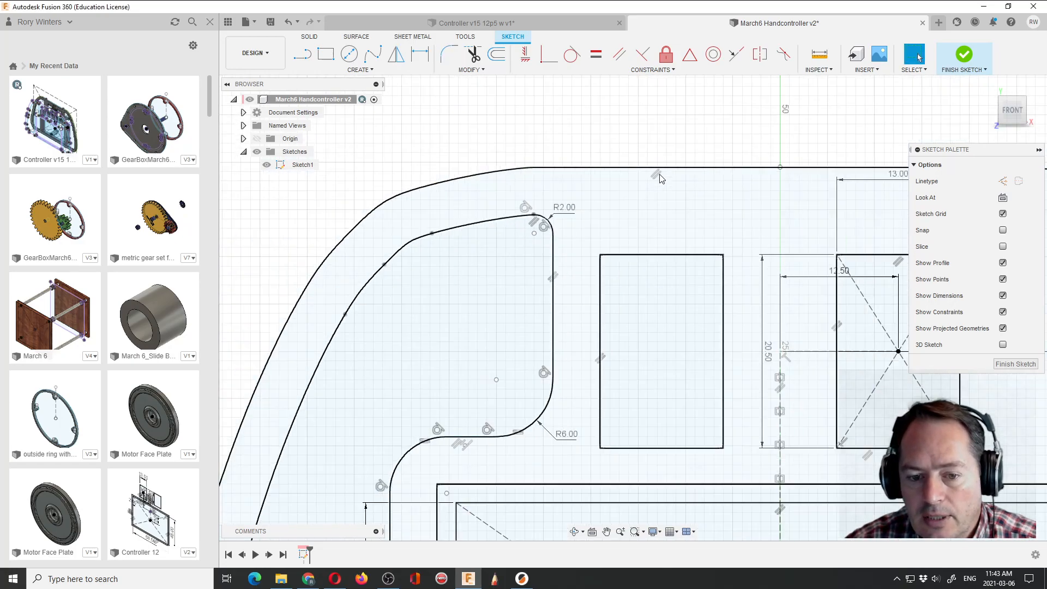
Step: Mirror all the curves of the left handle opening across the vertical centre construction line and finish the sketch
scroll(606, 173, "down", 3)
scroll(490, 272, "up", 2)
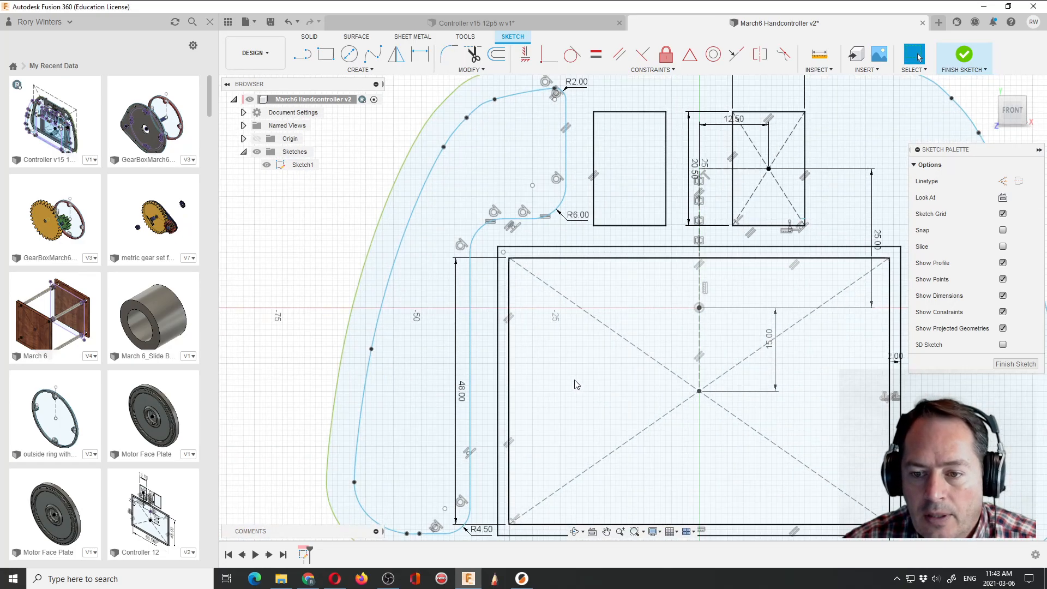
scroll(474, 344, "down", 2)
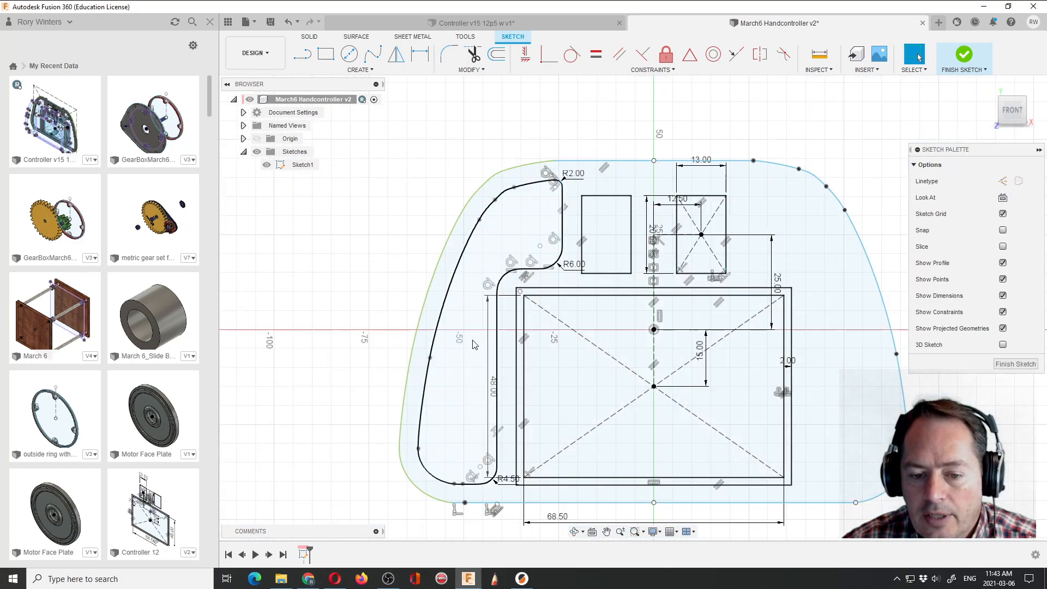
left_click(396, 54)
scroll(554, 303, "down", 2)
scroll(381, 254, "up", 1)
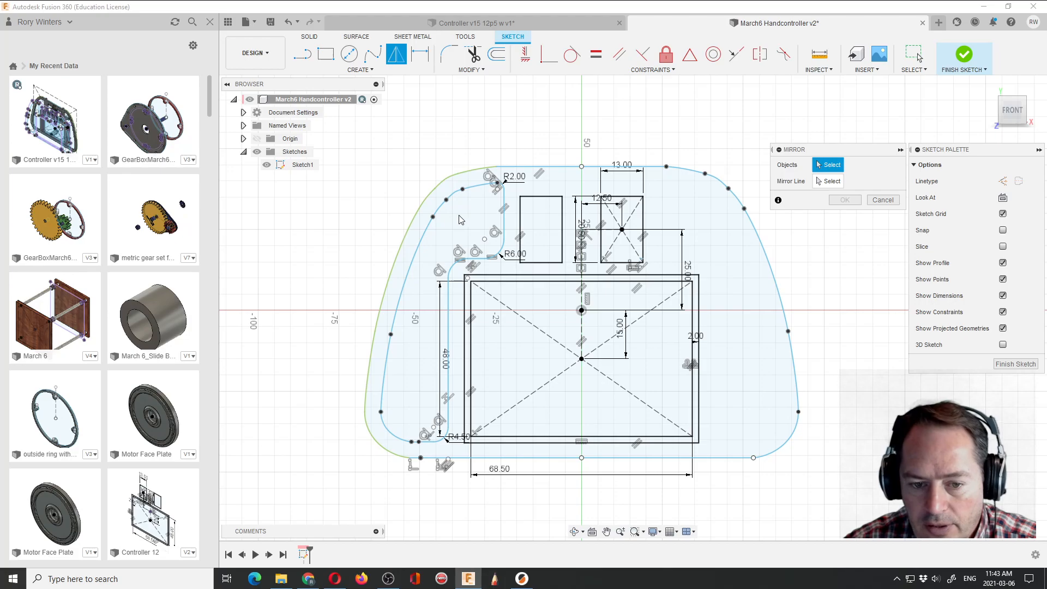
left_click(434, 226)
left_click(442, 213)
left_click(454, 196)
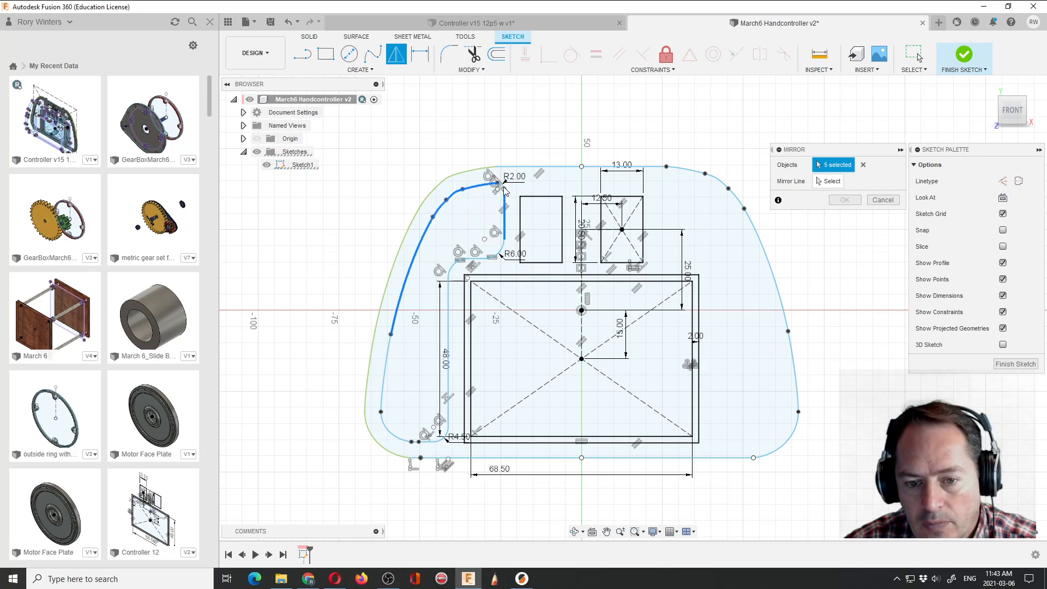
scroll(504, 188, "up", 5)
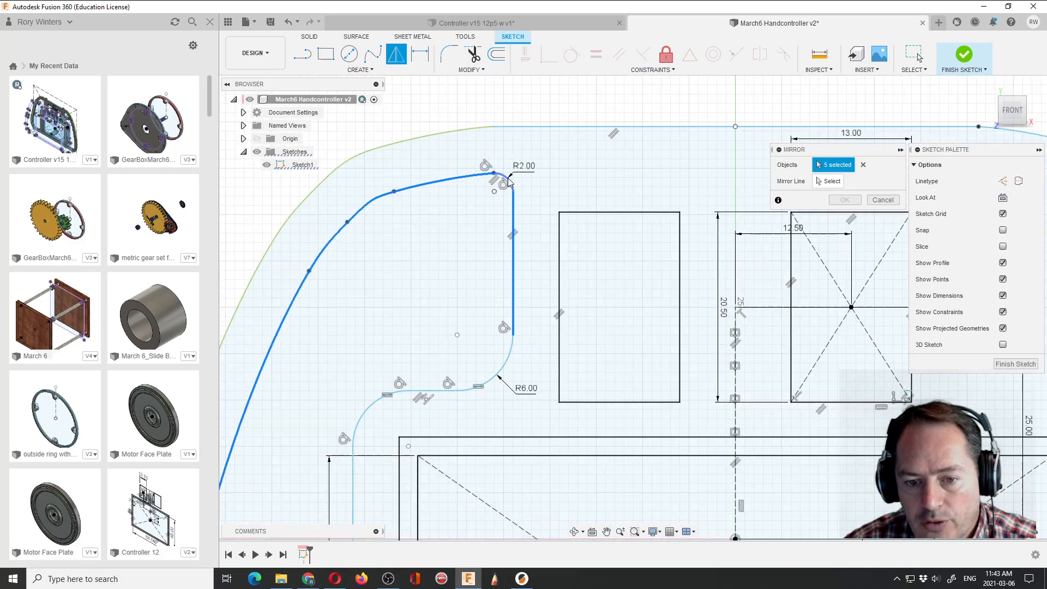
scroll(495, 272, "down", 2)
left_click(497, 331)
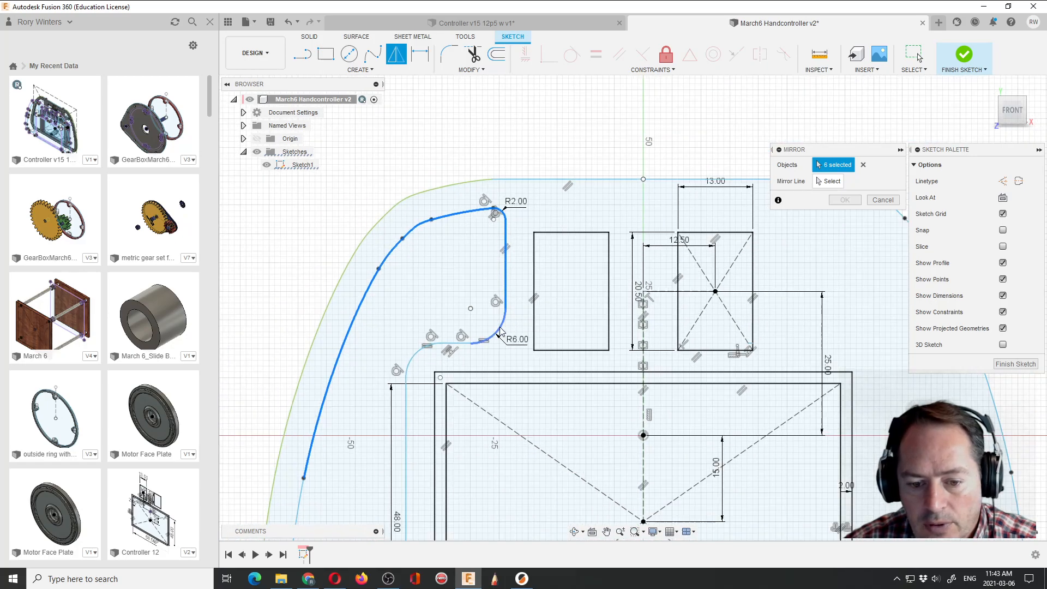
left_click(409, 364)
scroll(410, 364, "down", 5)
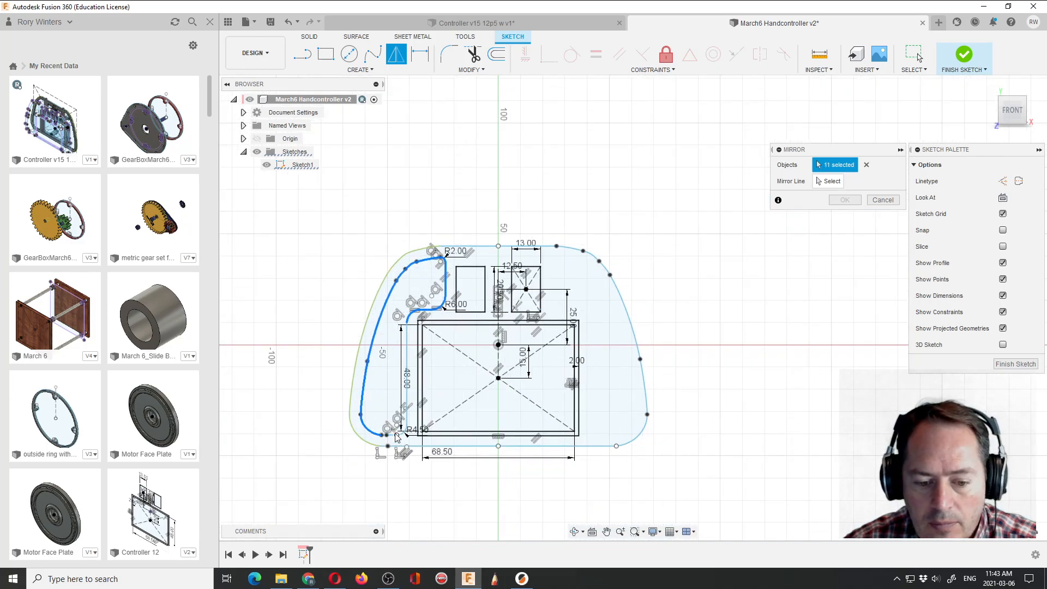
left_click(406, 420)
scroll(401, 428, "down", 3)
scroll(400, 428, "up", 4)
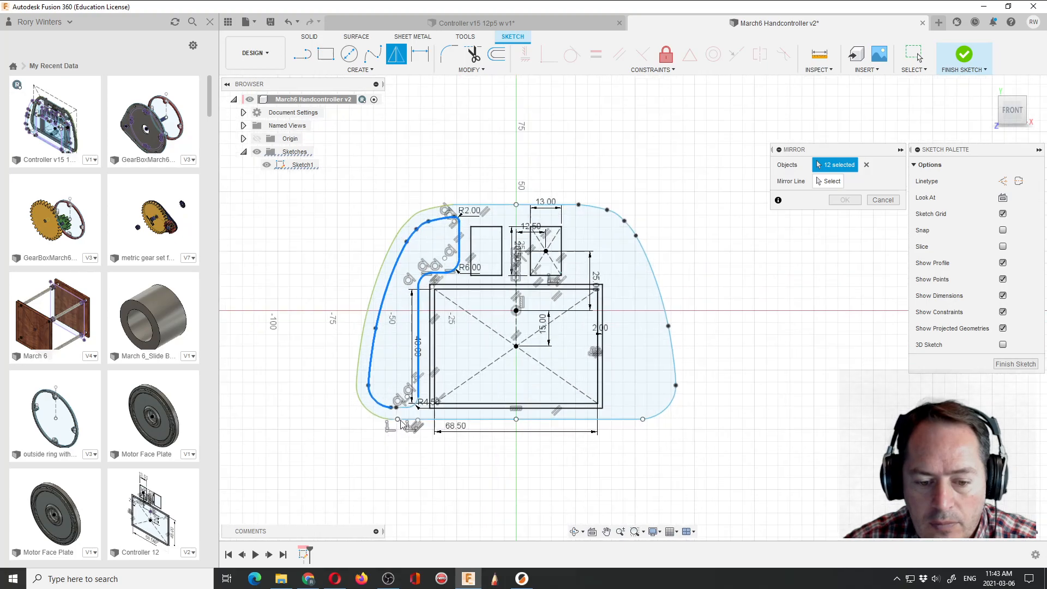
scroll(400, 428, "up", 5)
left_click(405, 406)
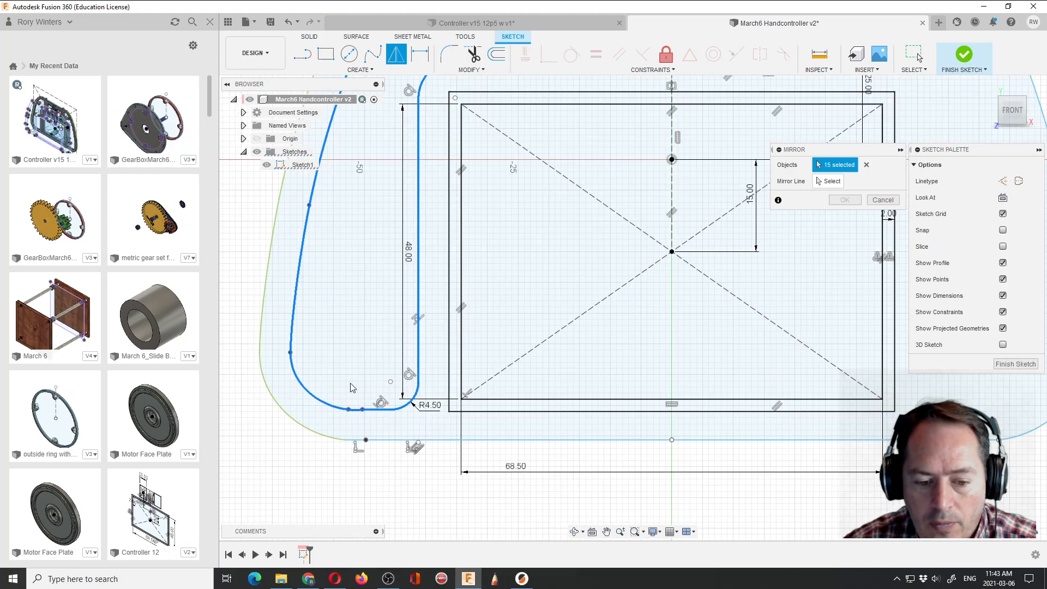
scroll(352, 390, "down", 4)
scroll(379, 294, "up", 4)
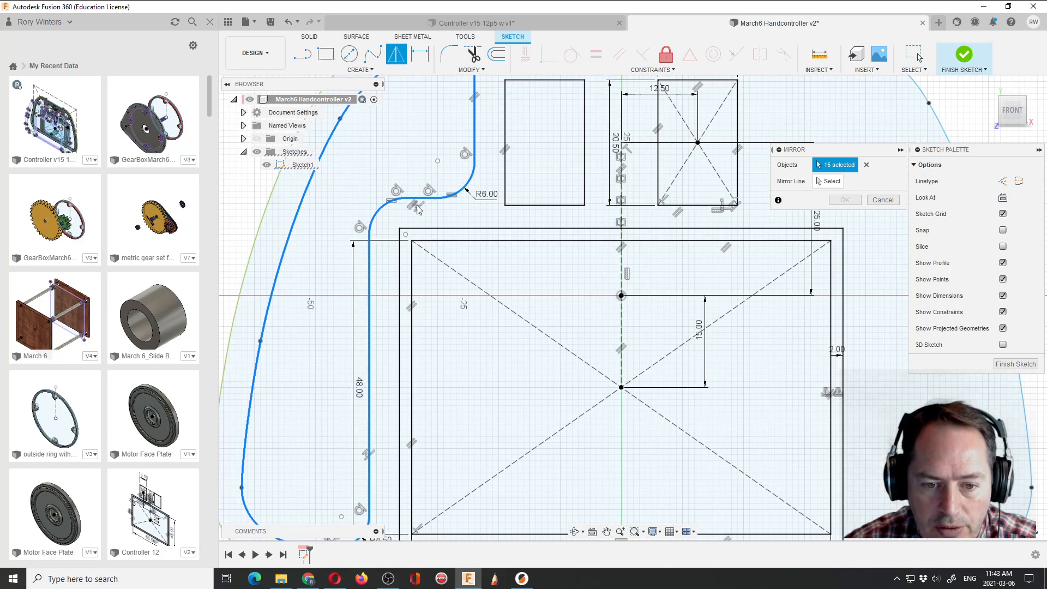
scroll(431, 199, "down", 2)
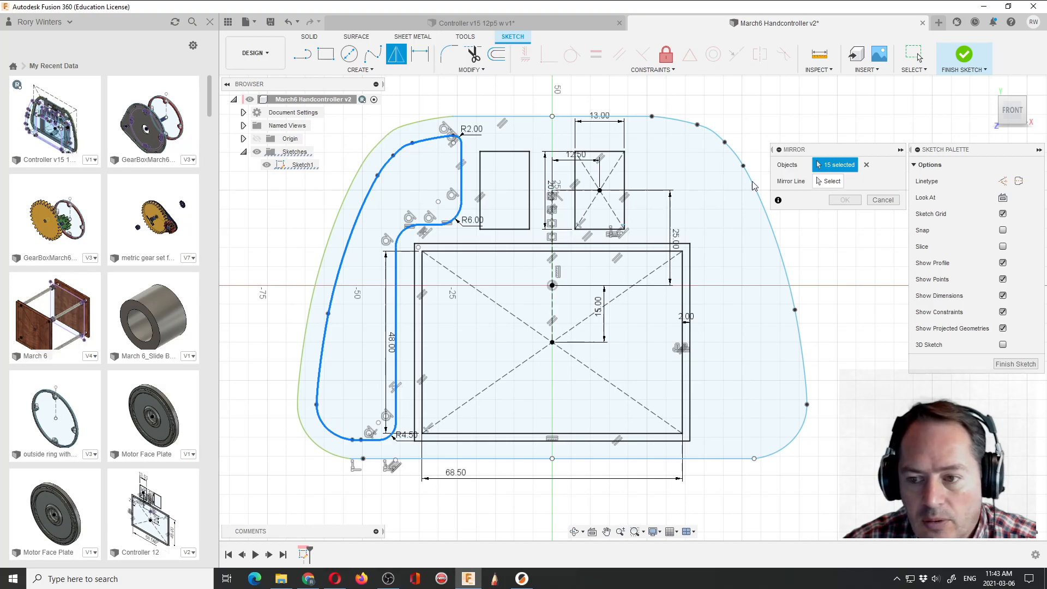
left_click(823, 182)
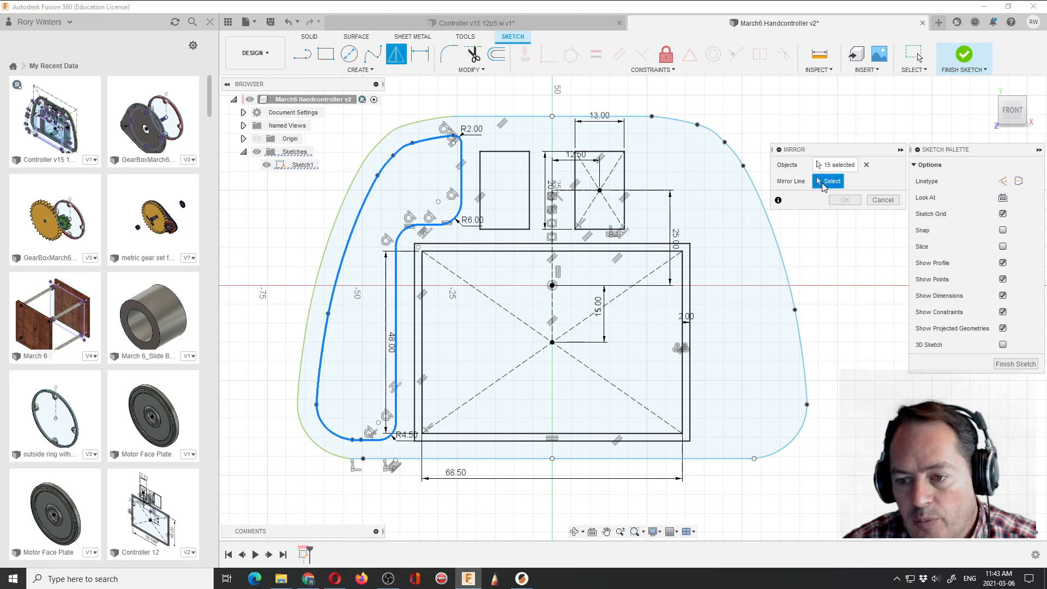
left_click(552, 268)
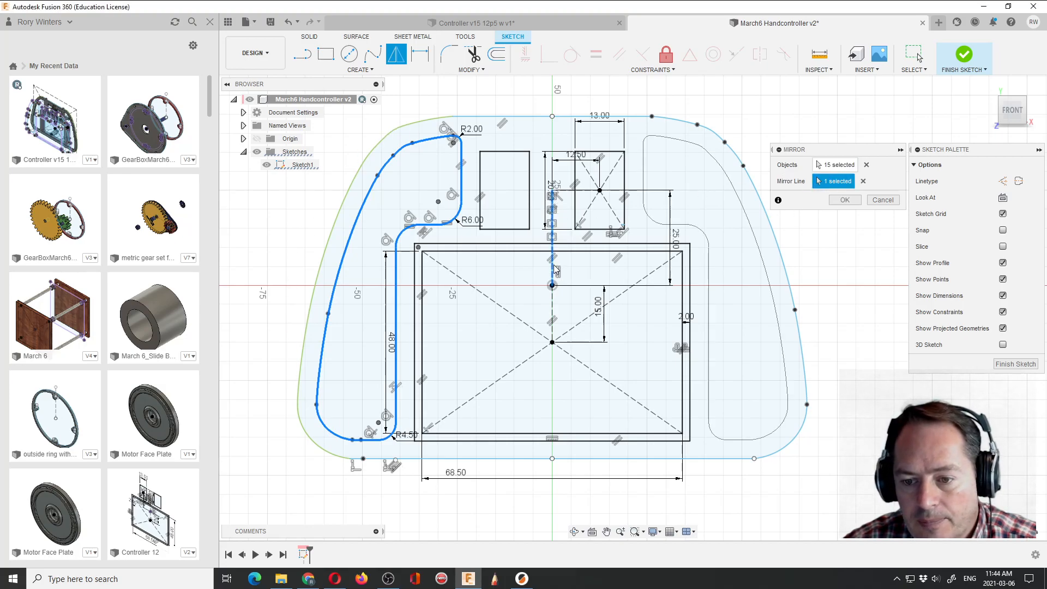
left_click(844, 199)
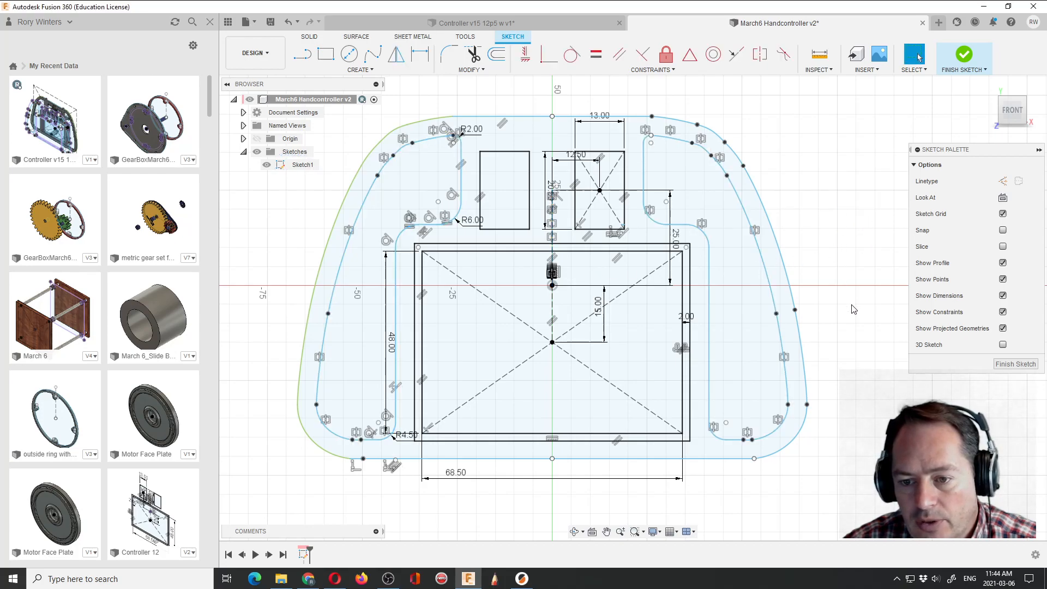
left_click(963, 54)
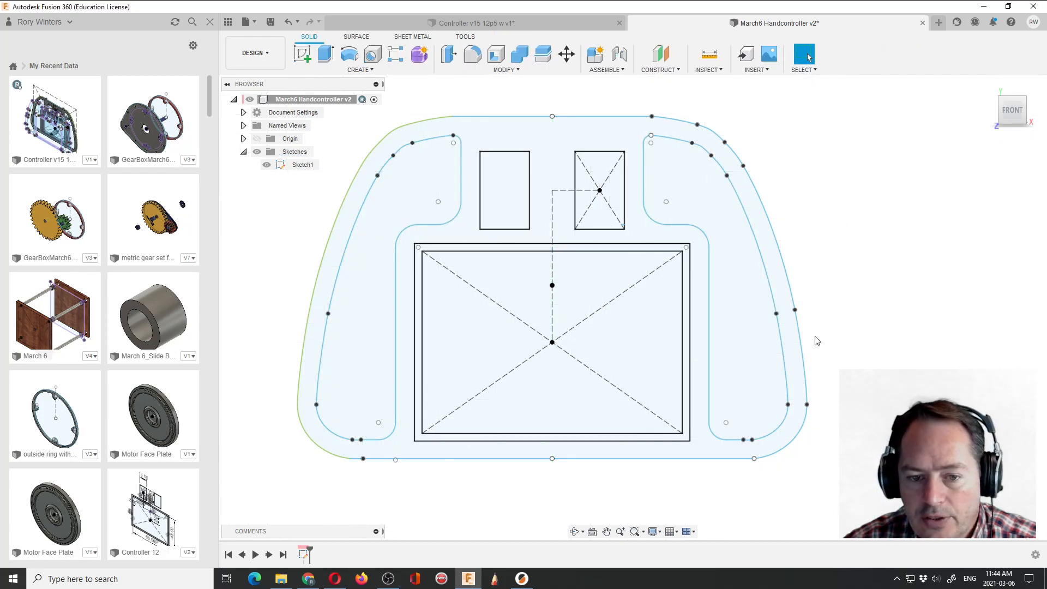
scroll(817, 341, "down", 2)
scroll(464, 454, "down", 3)
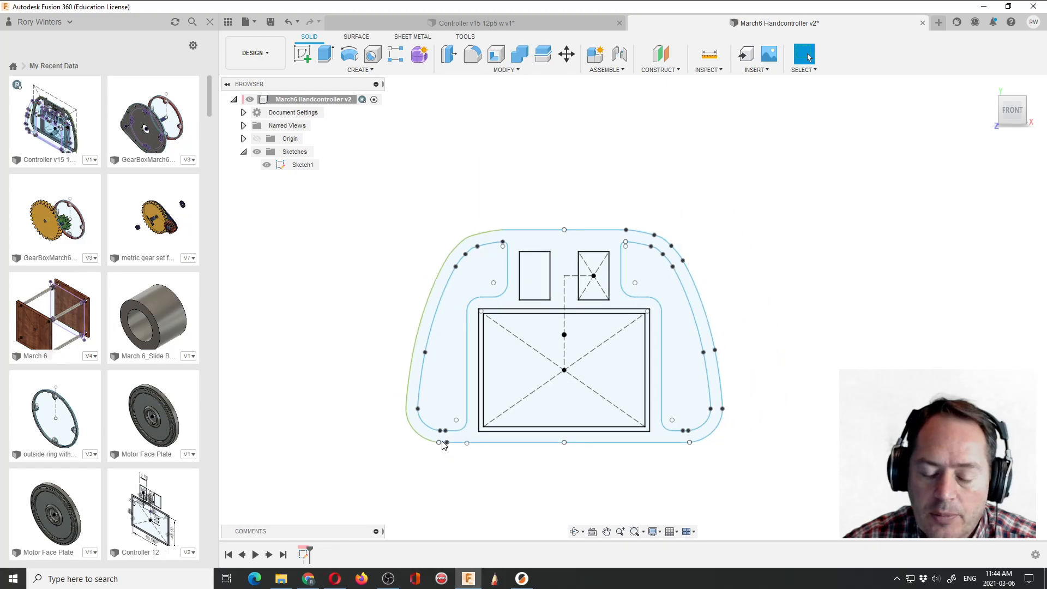
scroll(513, 471, "down", 2)
scroll(544, 491, "up", 5)
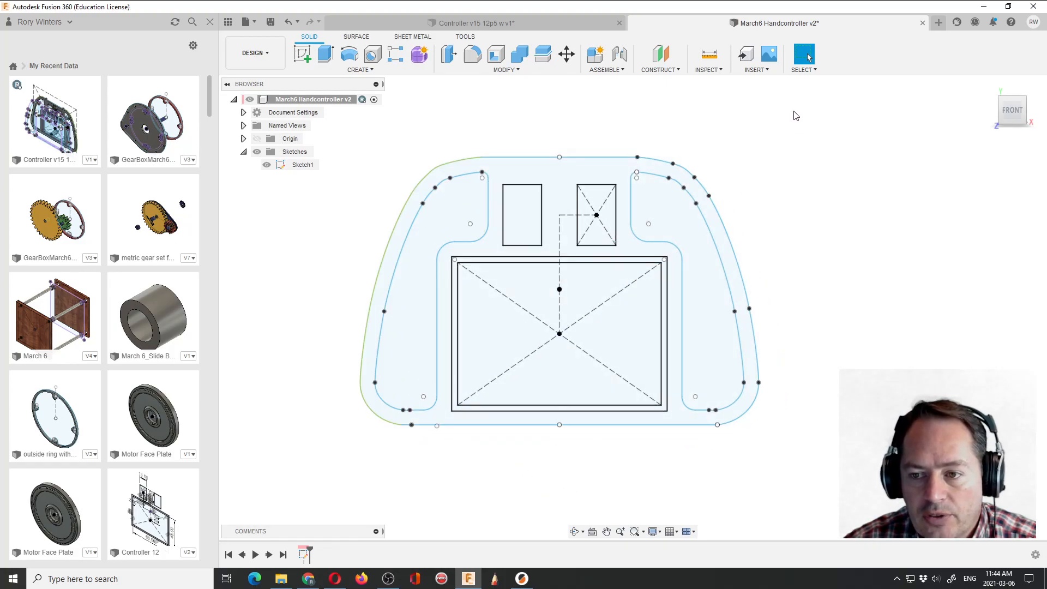
left_click(330, 57)
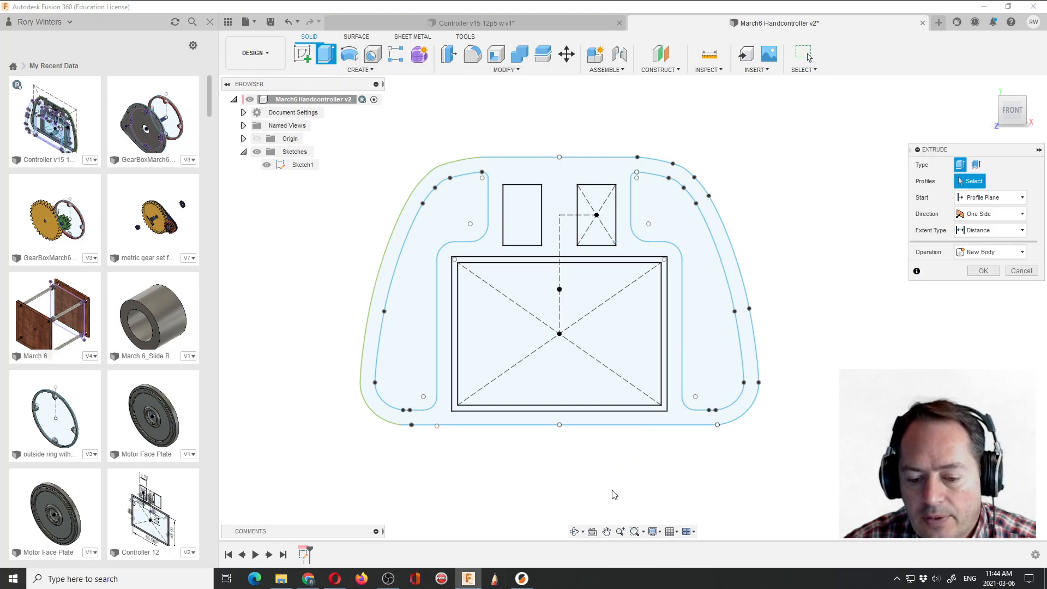
mouse_move(666, 485)
middle_mouse_down("shift")
mouse_move(603, 448)
mouse_move(645, 448)
mouse_move(634, 471)
middle_mouse_up("shift")
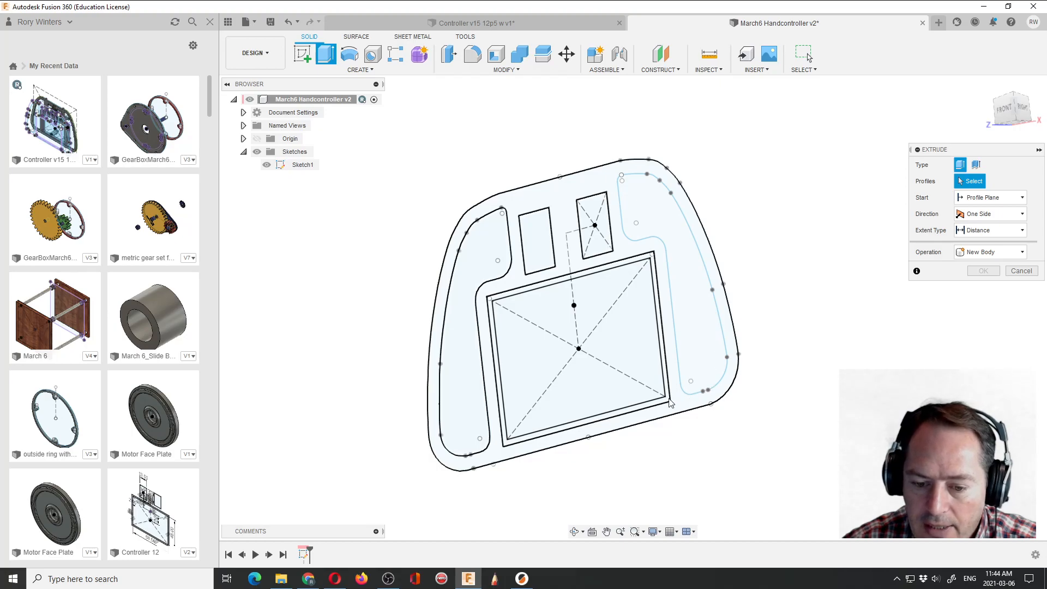
scroll(502, 251, "up", 3)
scroll(502, 251, "down", 4)
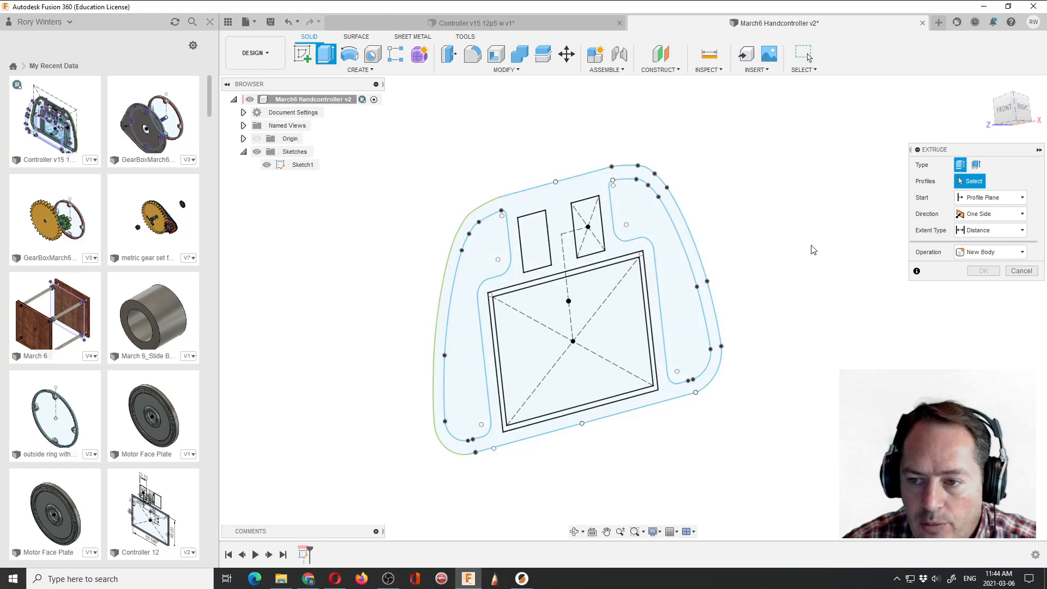
left_click(1006, 275)
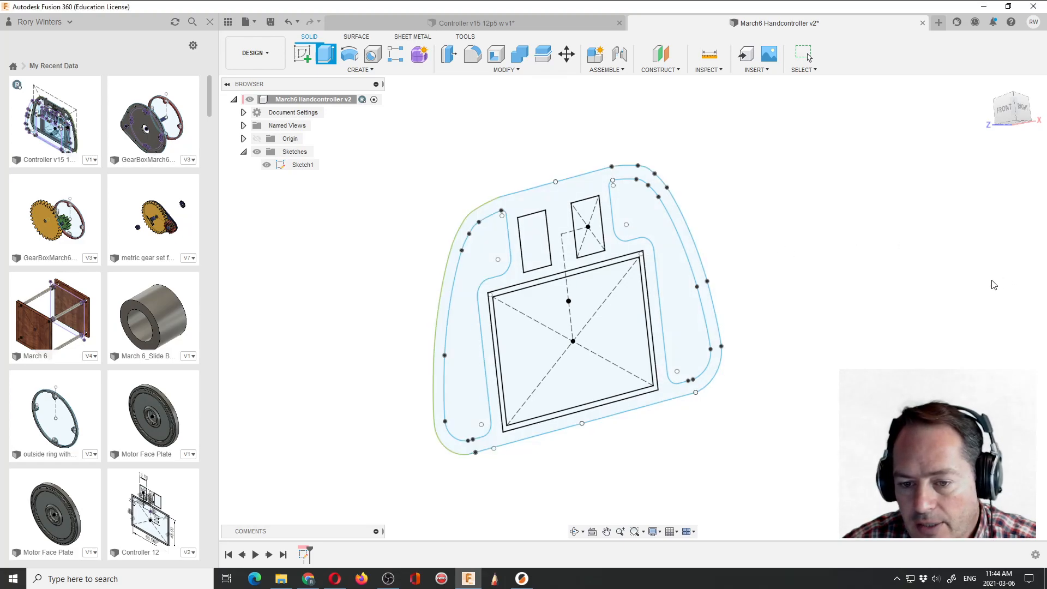
Step: Reopen the controller sketch for editing and inspect the joint at the upper-left corner of the mirrored right handle opening
right_click(303, 555)
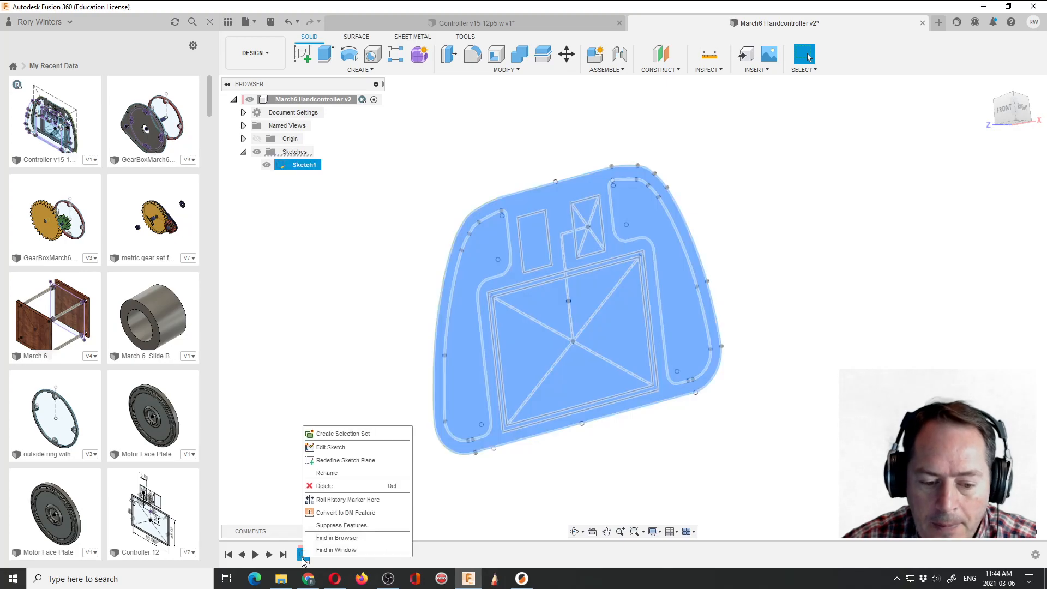
left_click(330, 447)
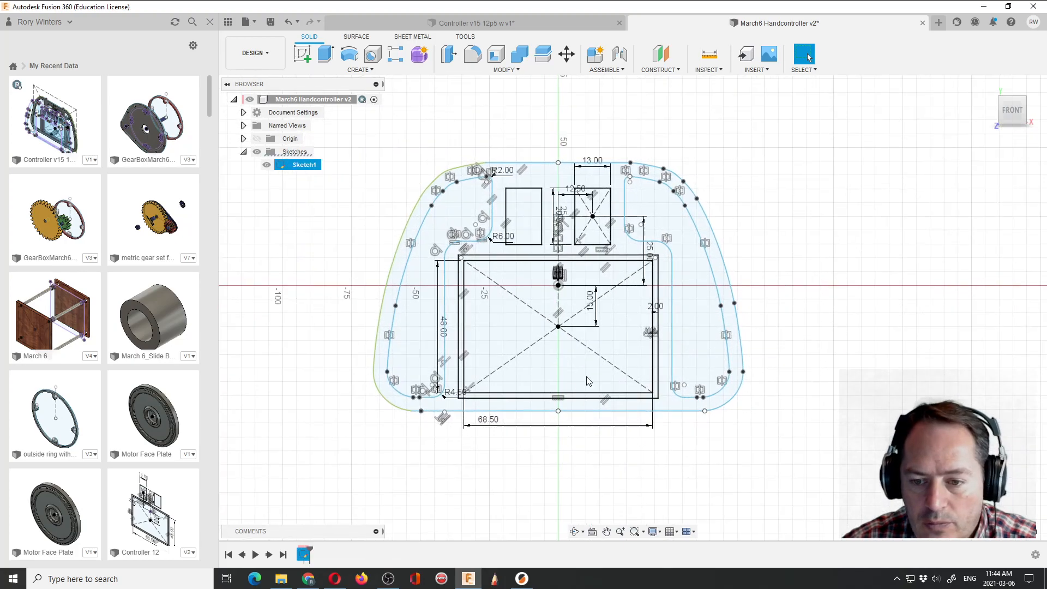
scroll(677, 301, "up", 2)
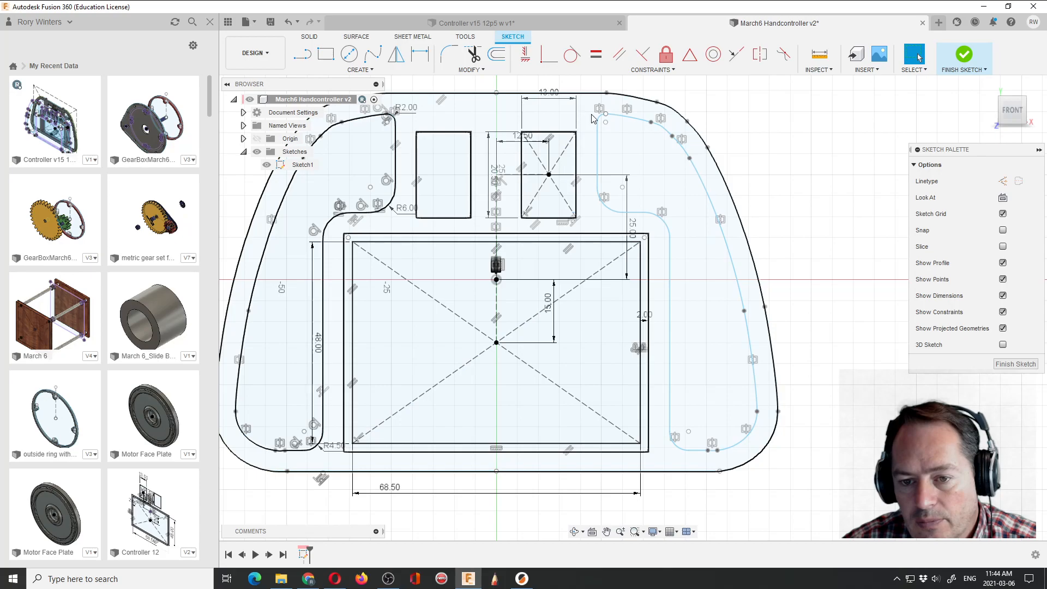
scroll(605, 115, "up", 10)
scroll(641, 101, "up", 8)
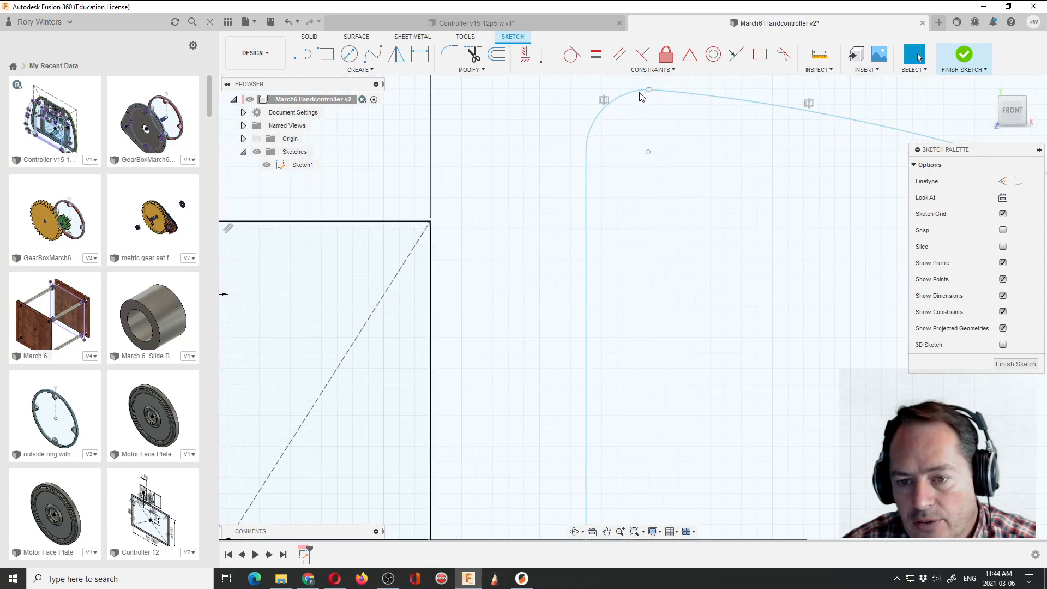
scroll(642, 87, "up", 10)
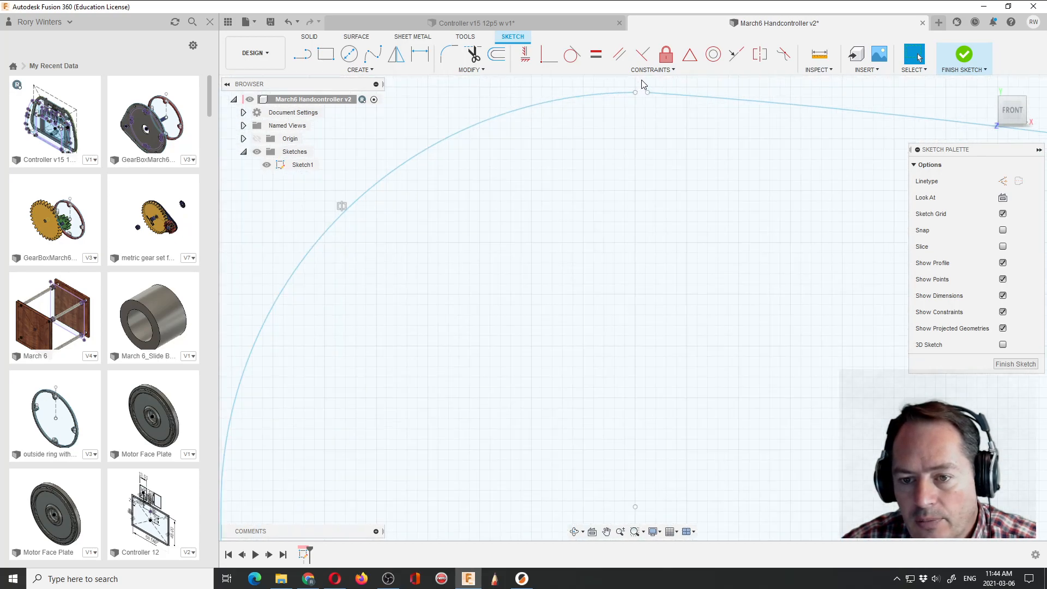
scroll(645, 110, "up", 1)
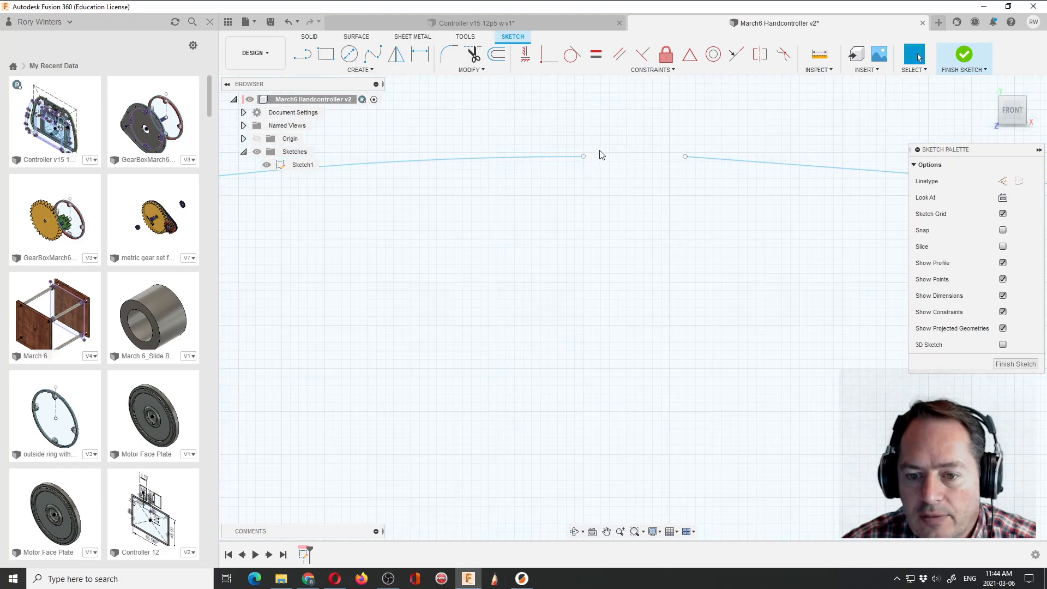
left_click(482, 71)
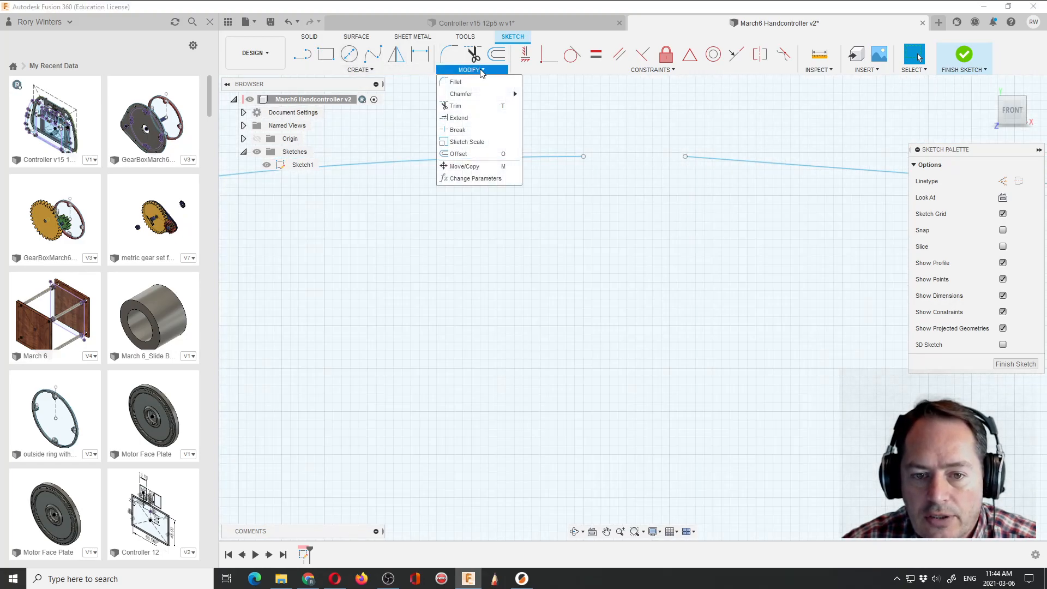
left_click(460, 118)
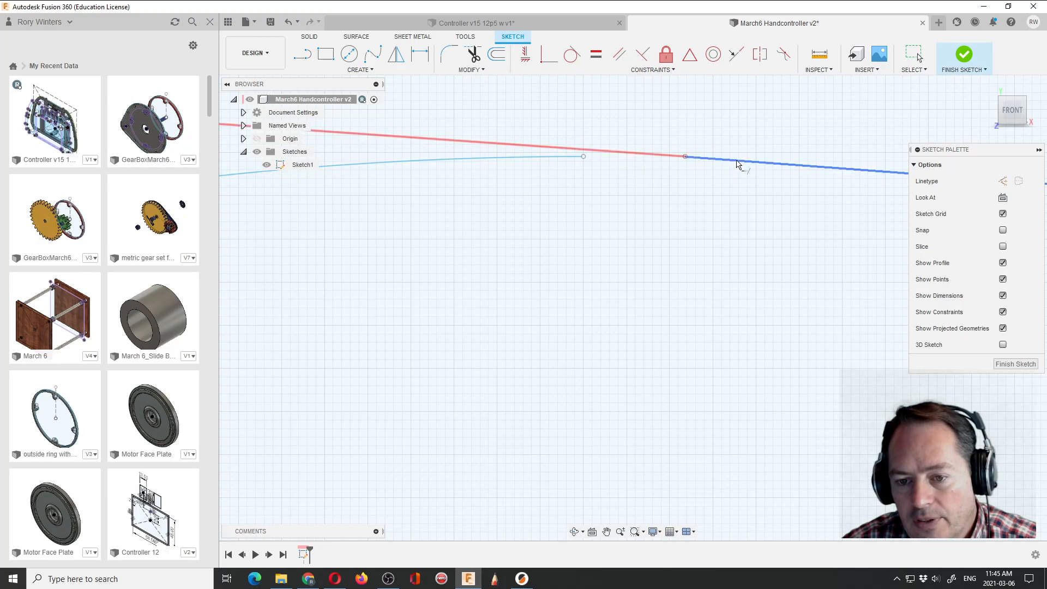
left_click(301, 55)
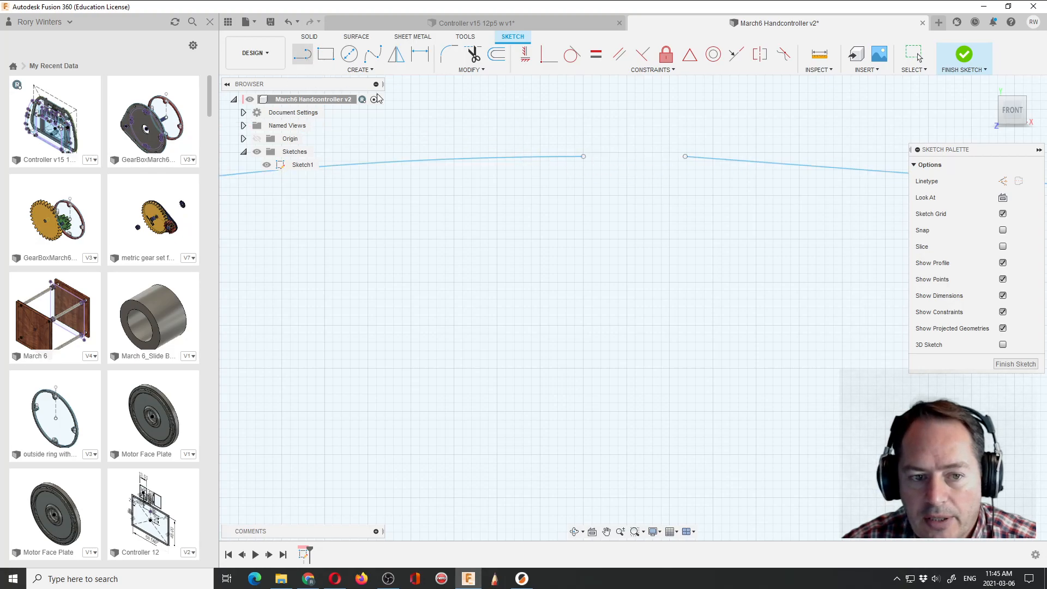
left_click(583, 156)
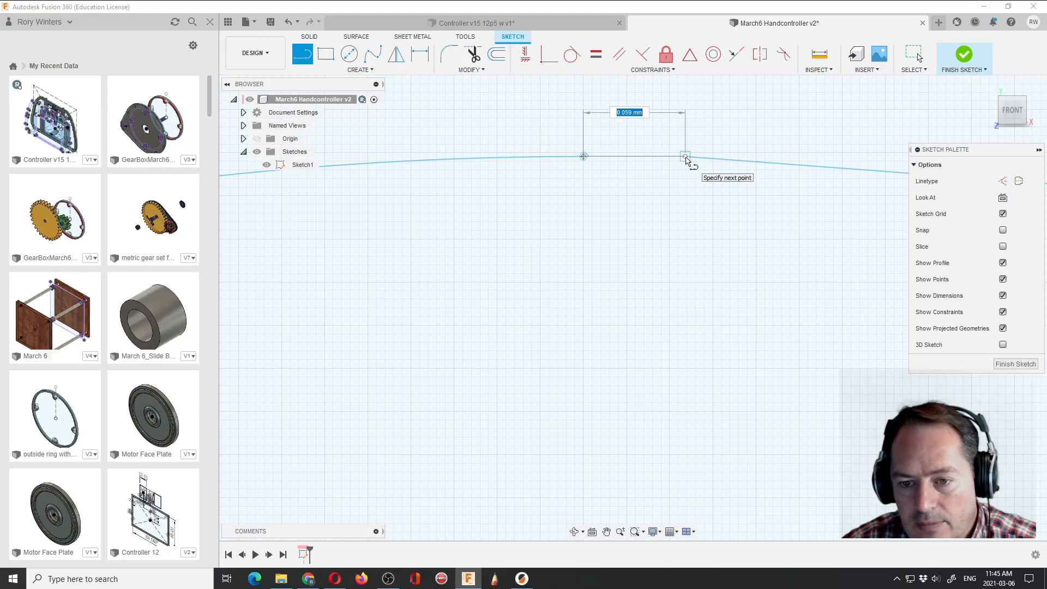
key("Escape")
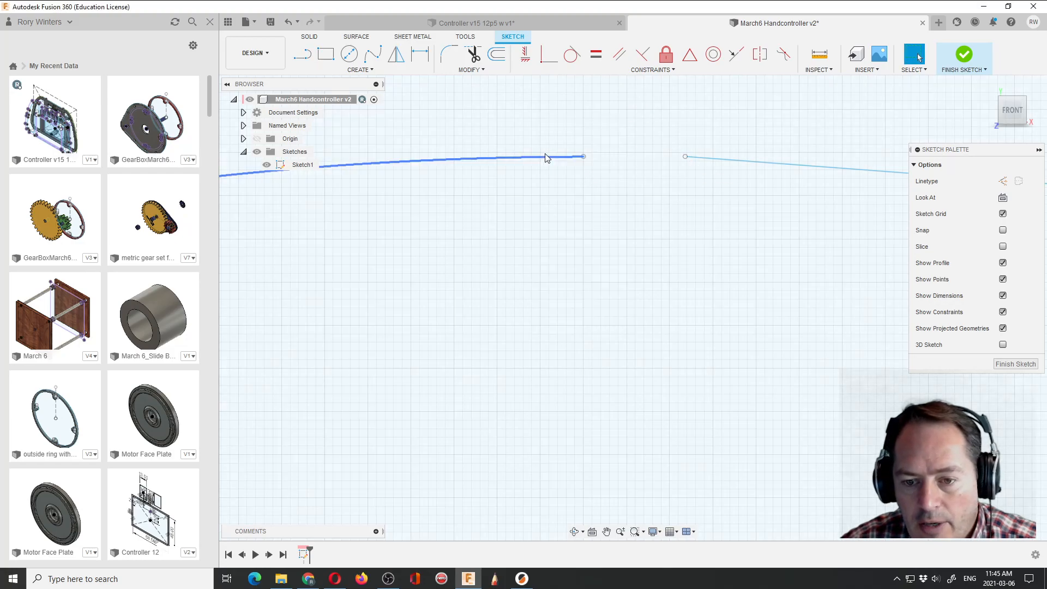
Step: Draw a line joining the two open endpoints at the upper-left corner of the mirrored right handle opening
left_click(301, 55)
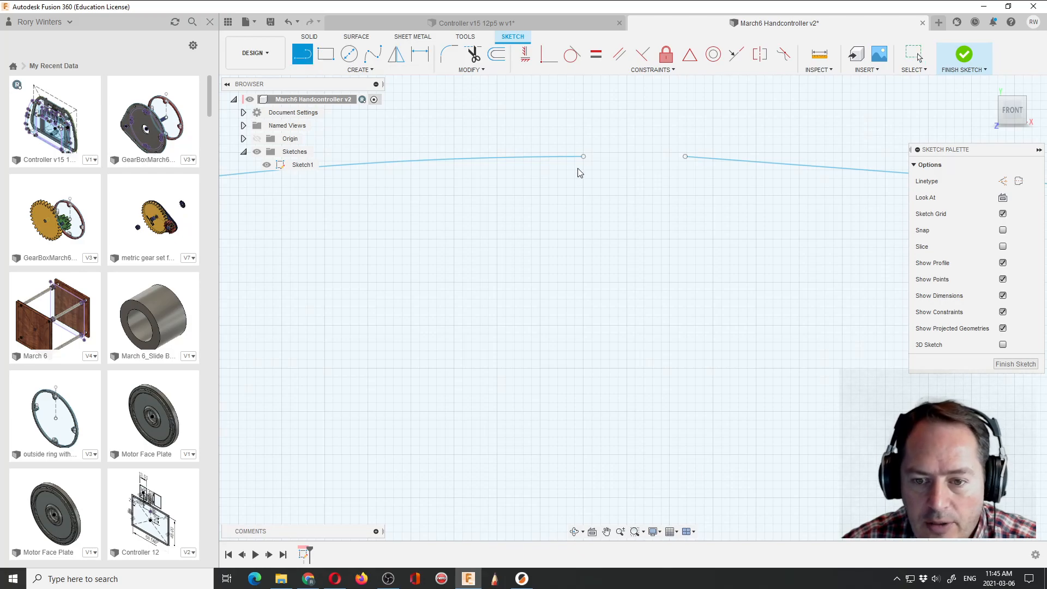
scroll(596, 171, "up", 4)
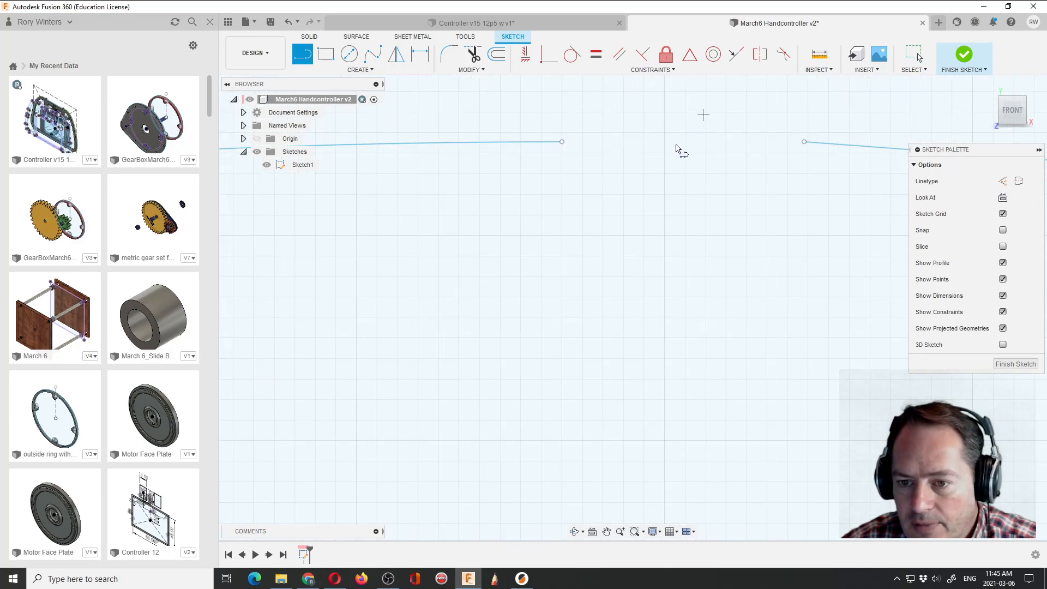
scroll(661, 156, "down", 1)
scroll(774, 158, "down", 1)
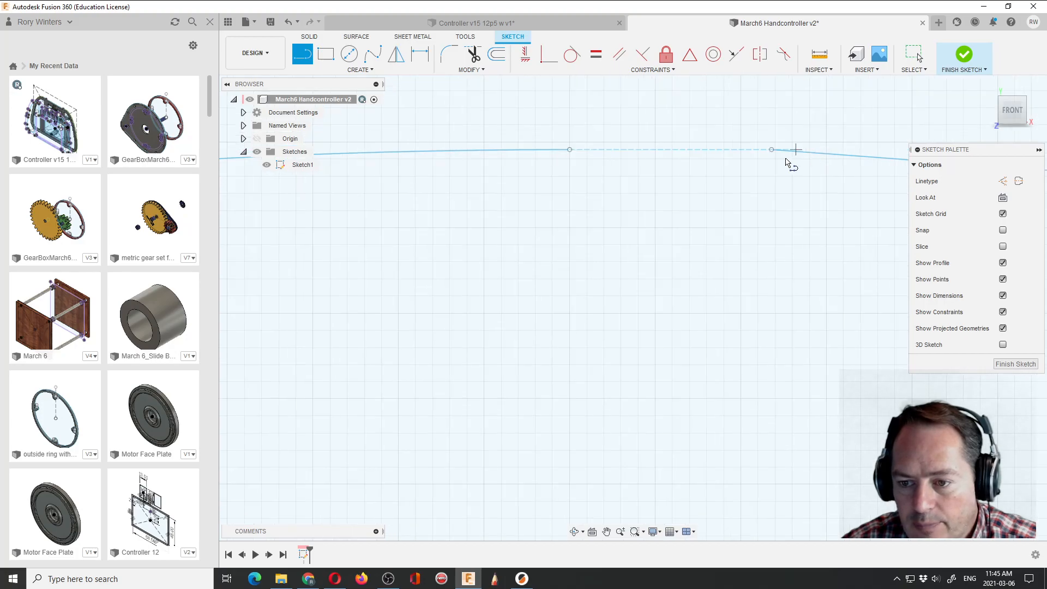
left_click(569, 150)
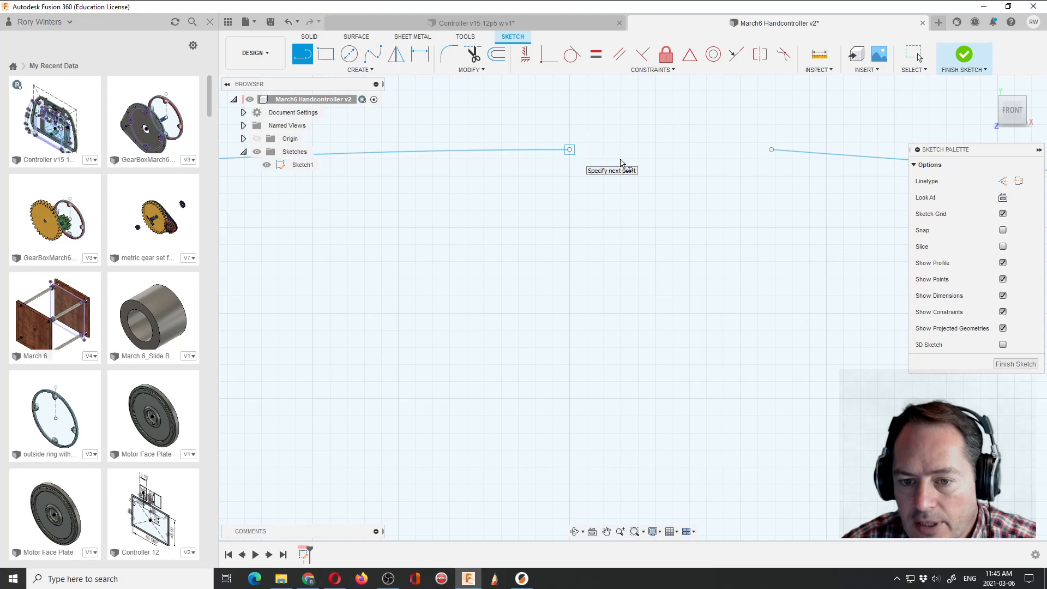
left_click(772, 154)
key("Escape")
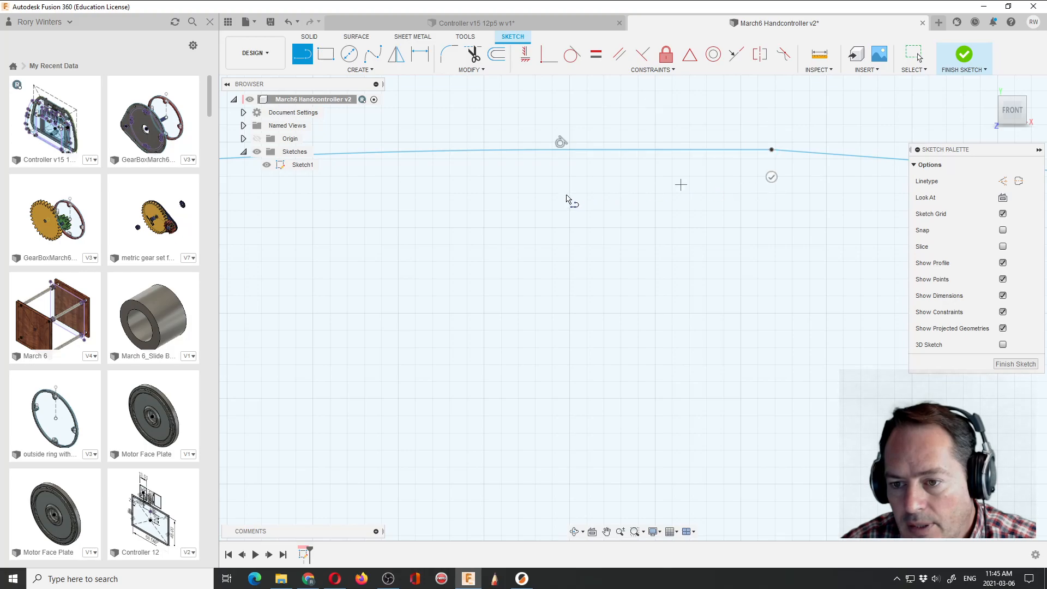
Step: Finish editing the controller sketch
scroll(572, 199, "down", 2)
scroll(622, 184, "down", 5)
scroll(623, 180, "down", 6)
scroll(549, 136, "down", 7)
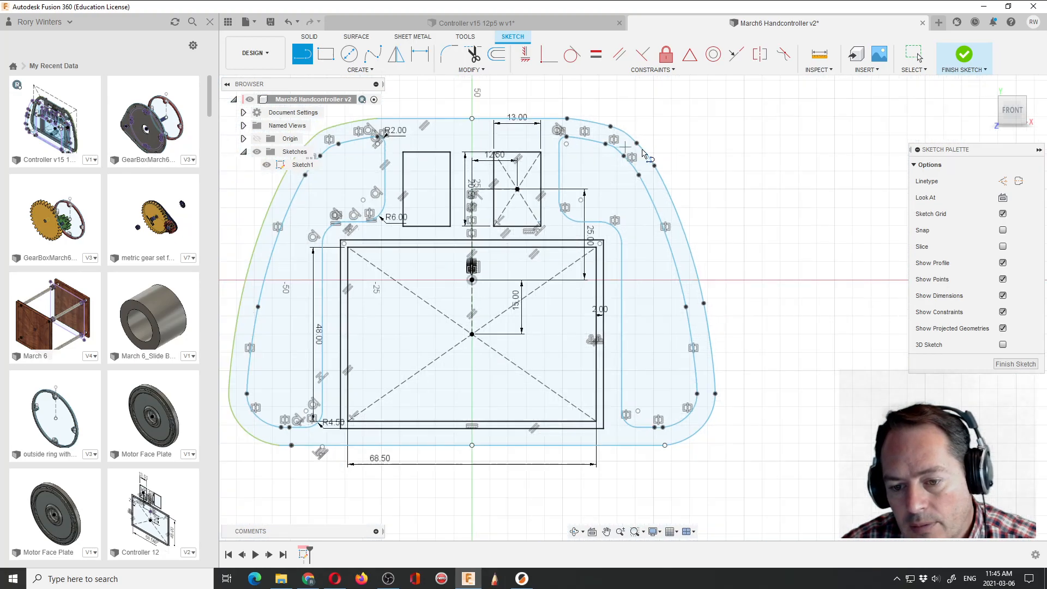
scroll(690, 168, "down", 2)
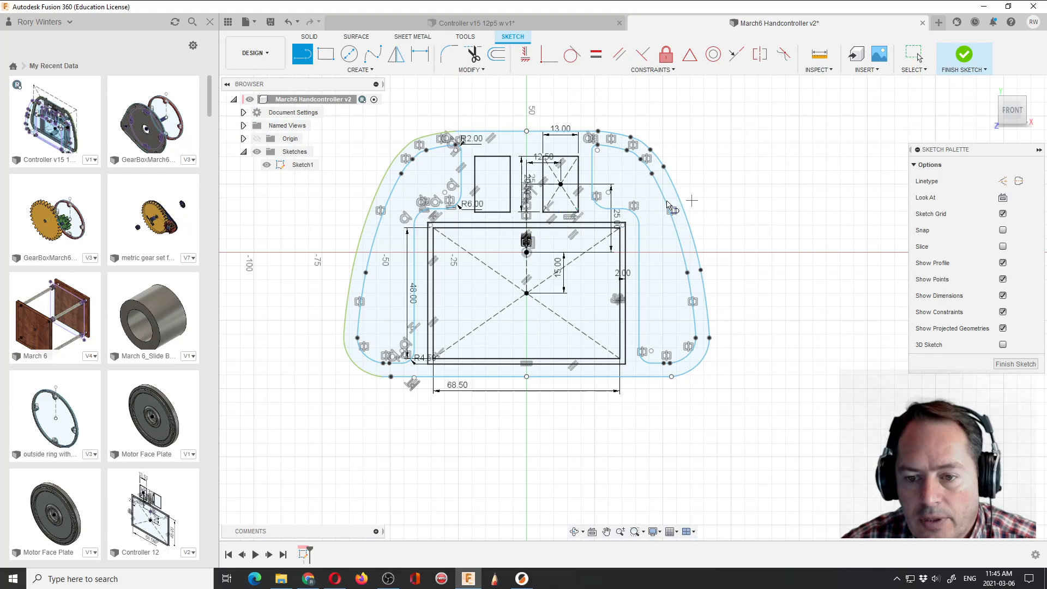
left_click(964, 54)
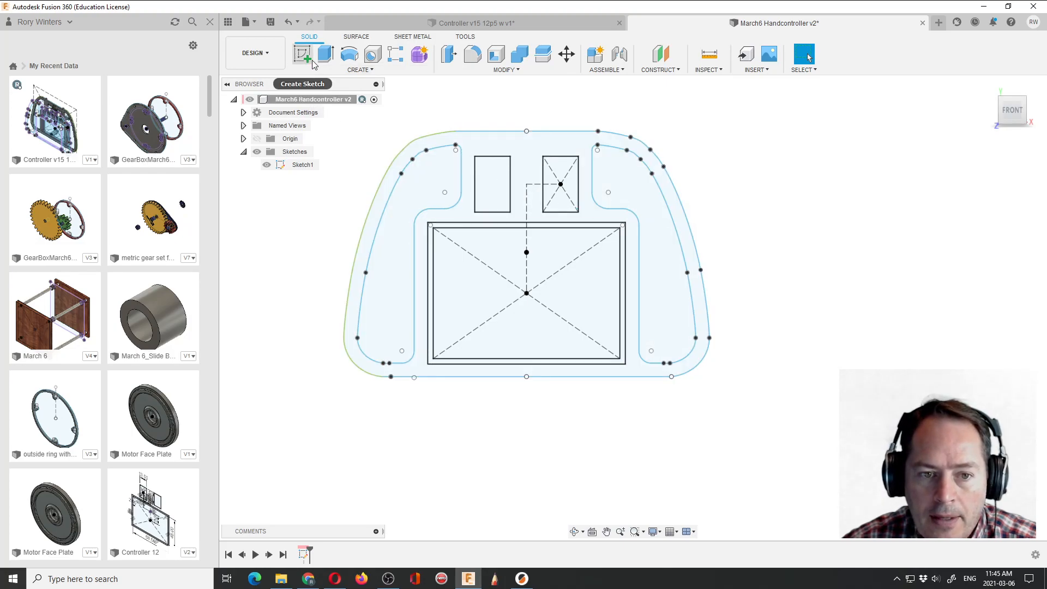
left_click(325, 54)
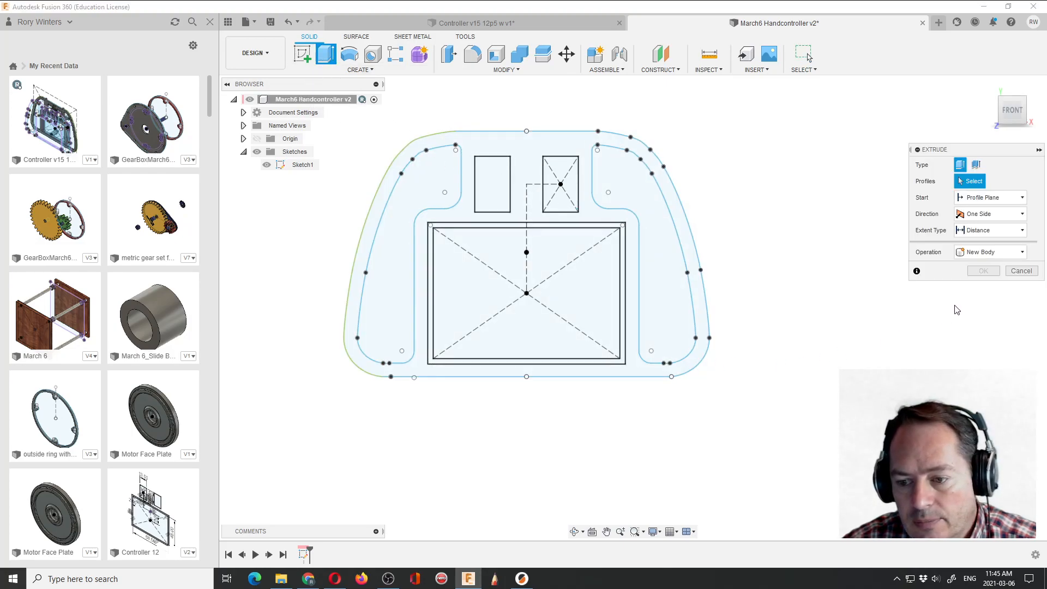
left_click(574, 532)
mouse_move(583, 507)
left_mouse_down()
mouse_move(590, 484)
mouse_move(572, 441)
mouse_move(590, 456)
mouse_move(572, 451)
left_mouse_up()
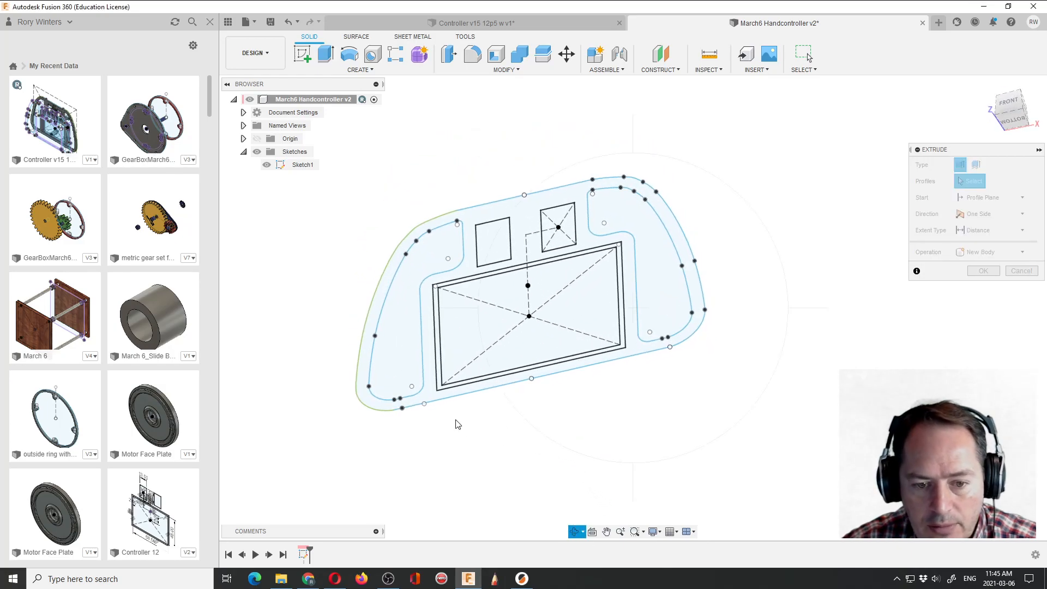
key("Escape")
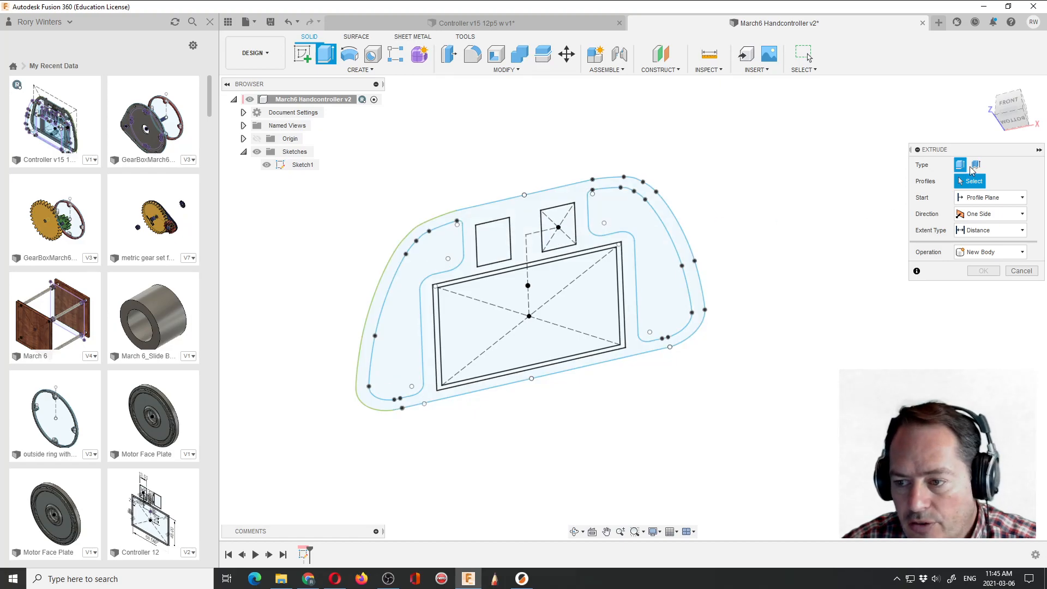
left_click(428, 299)
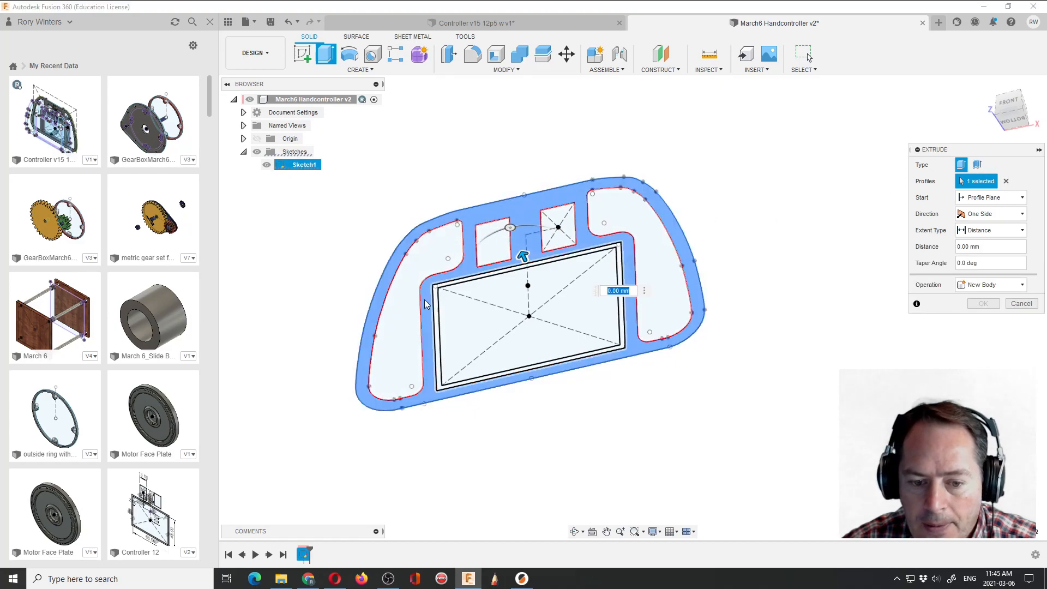
left_click(436, 325)
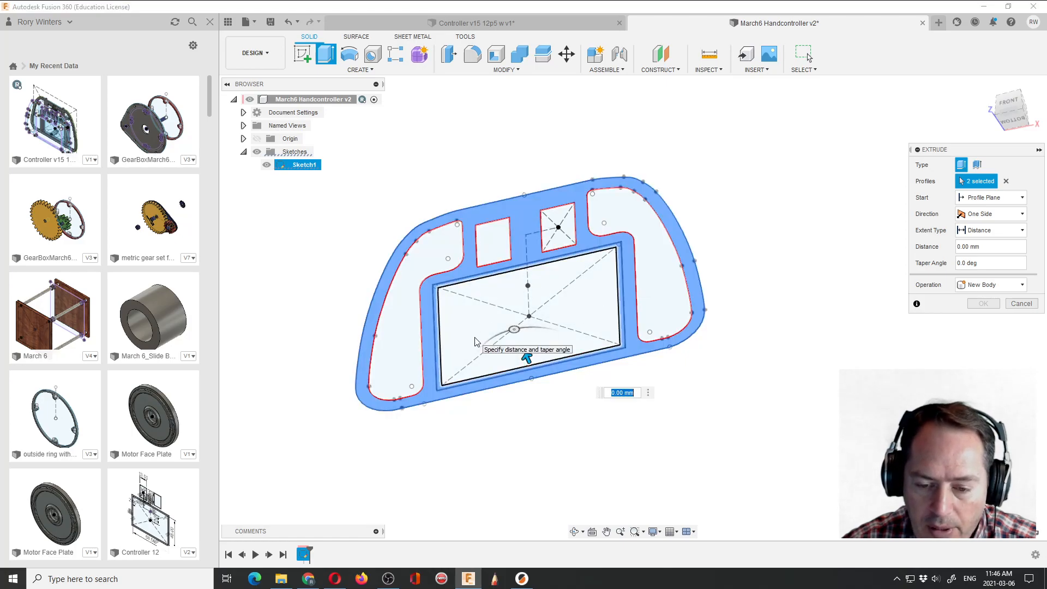
Step: Check the screen opening in the reference Controller v15 12p5 w document and return to the March6 Handcontroller design
left_click(550, 28)
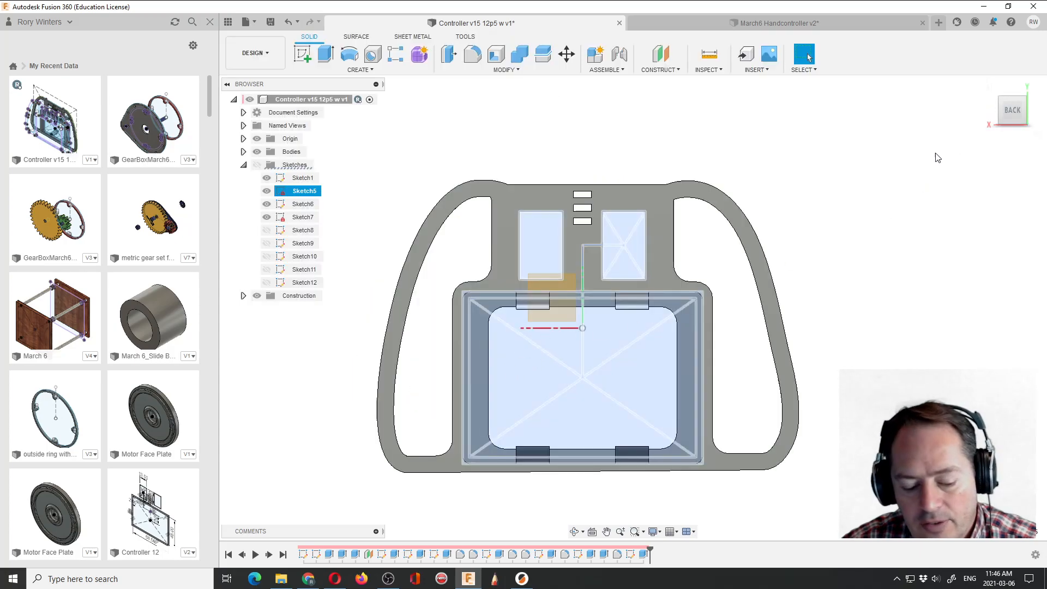
left_click(907, 159)
left_click(691, 24)
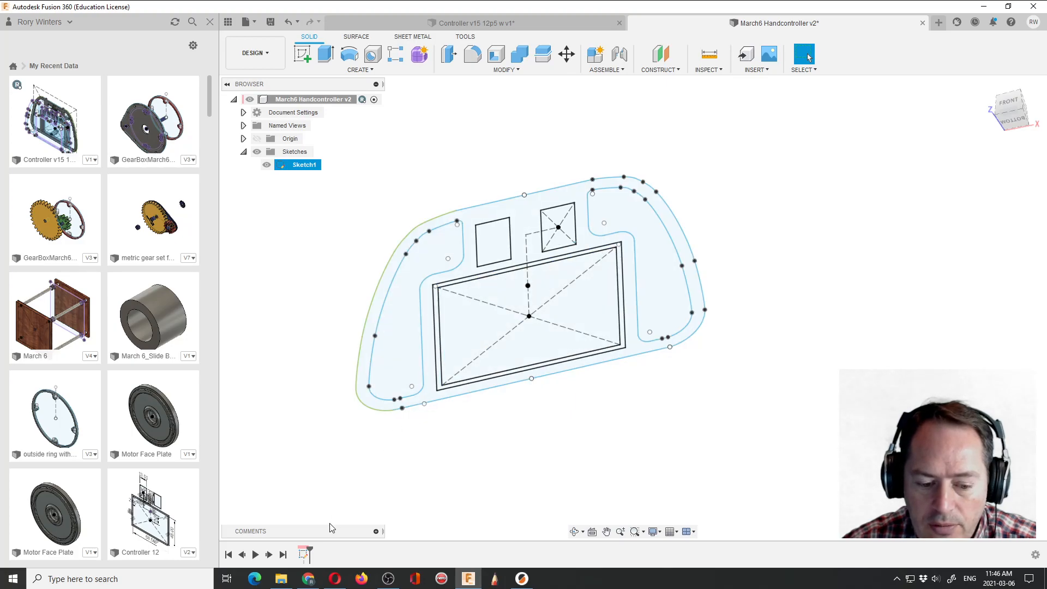
Step: Reopen the controller sketch and offset the inner screen rectangle inward by 4 mm
right_click(306, 554)
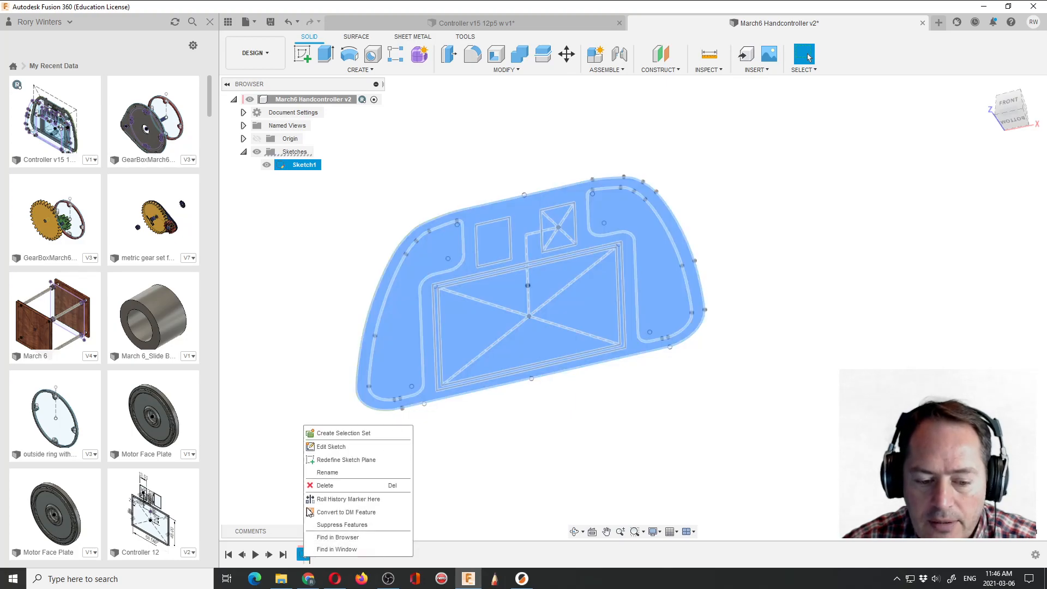
left_click(336, 444)
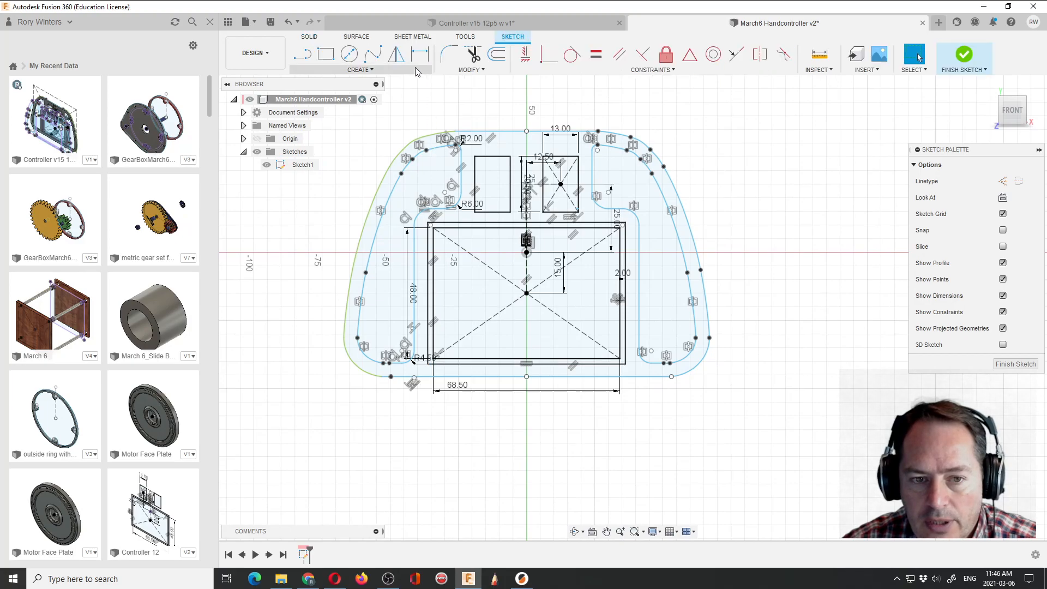
left_click(496, 53)
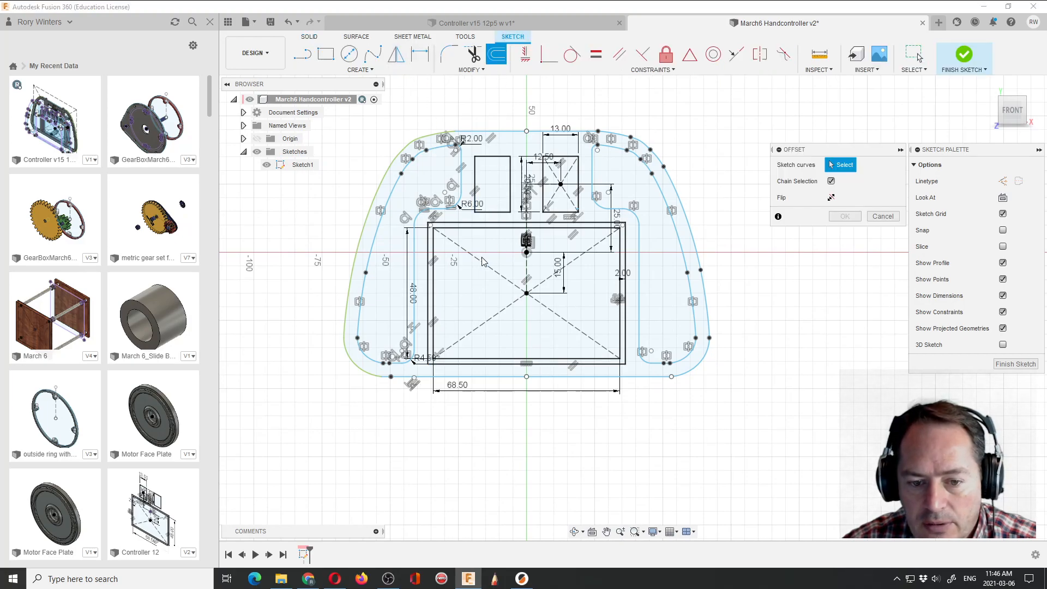
left_click(461, 230)
left_click_drag(461, 230, 465, 240)
type("4")
key("Return")
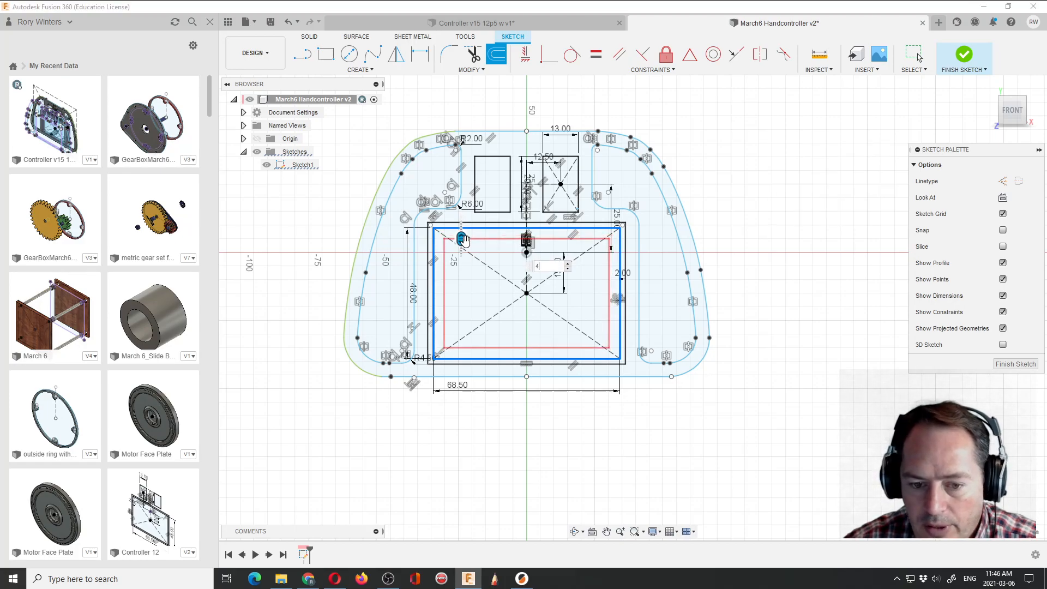
scroll(489, 275, "down", 1)
scroll(488, 274, "up", 5)
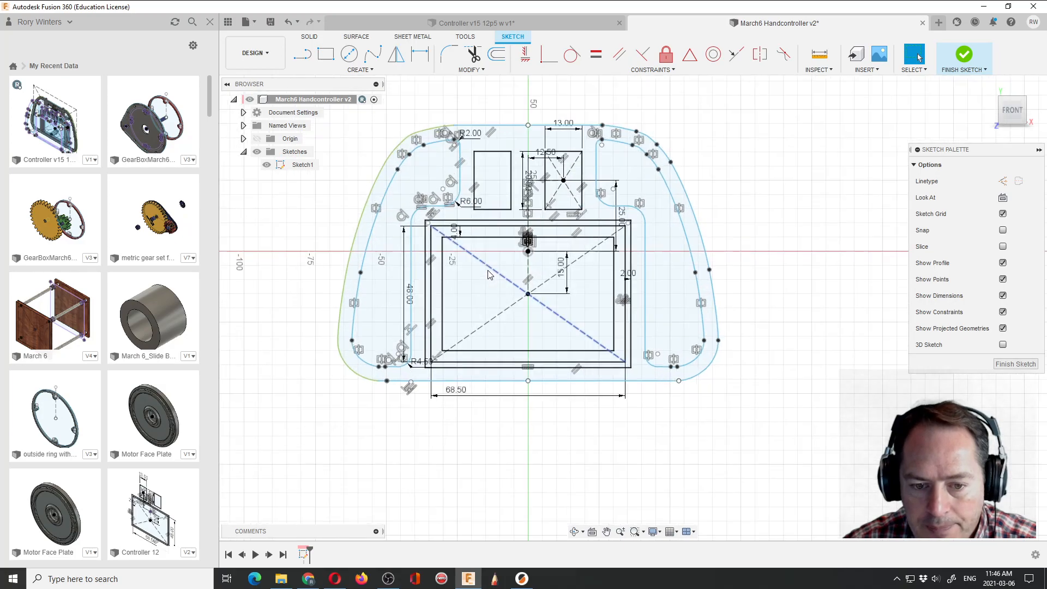
Step: Fillet all four corners of the innermost screen rectangle with a 5 mm radius and finish the sketch
left_click(449, 53)
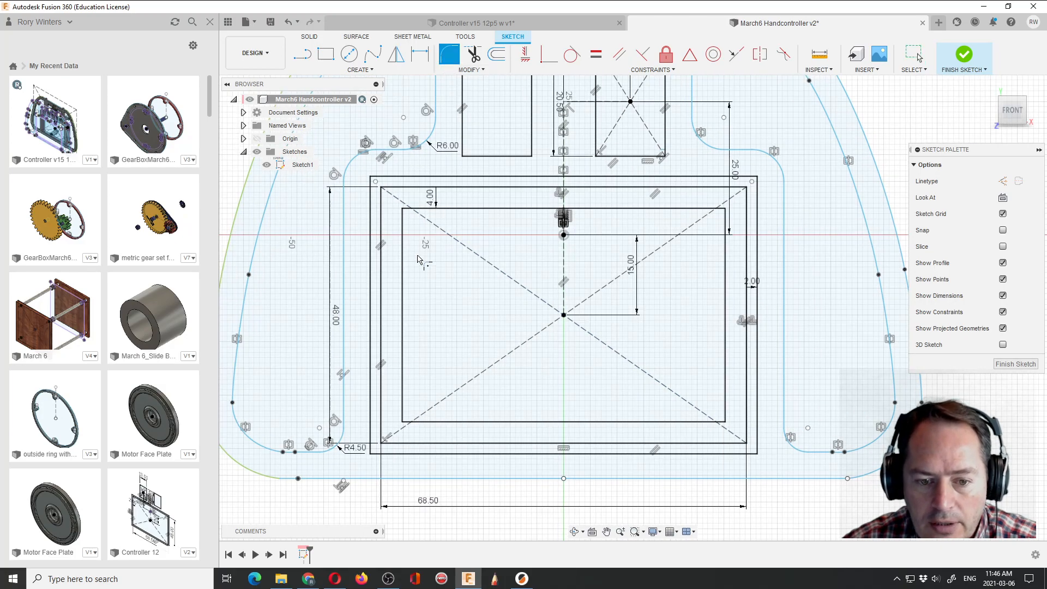
left_click(405, 231)
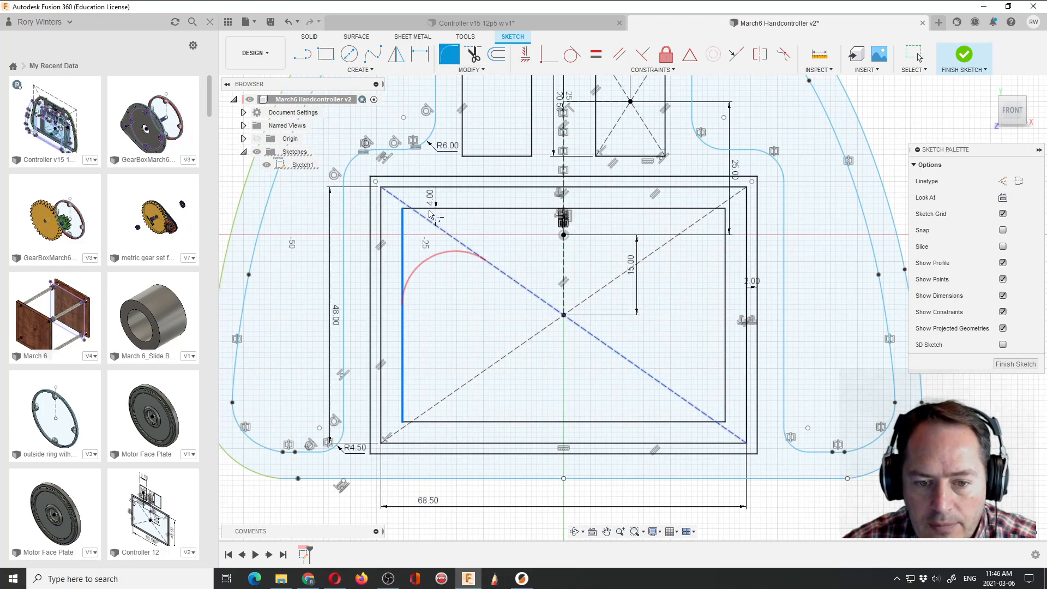
left_click(461, 213)
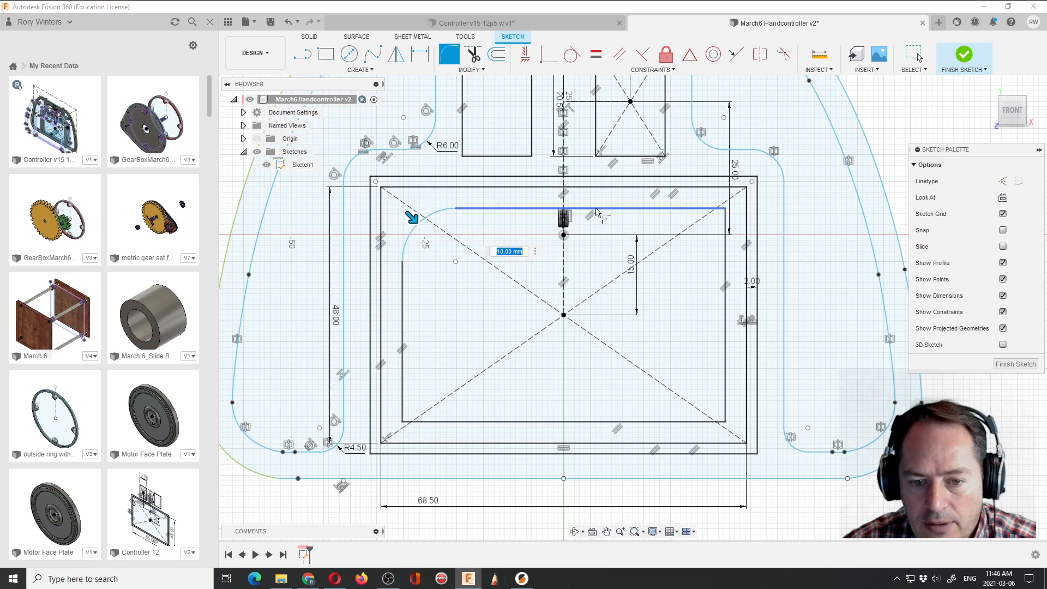
left_click(728, 270)
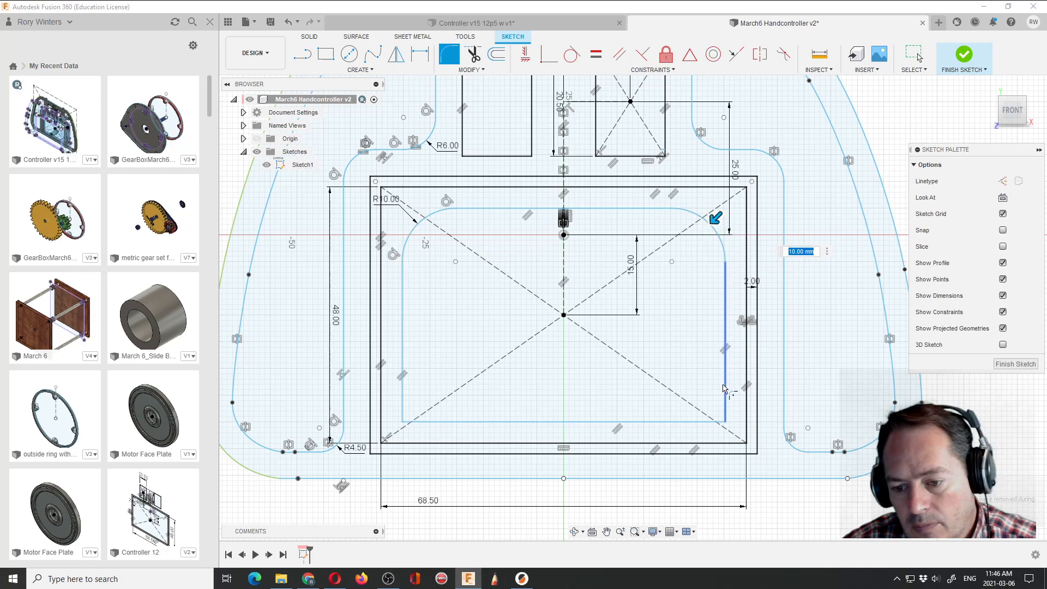
left_click(674, 424)
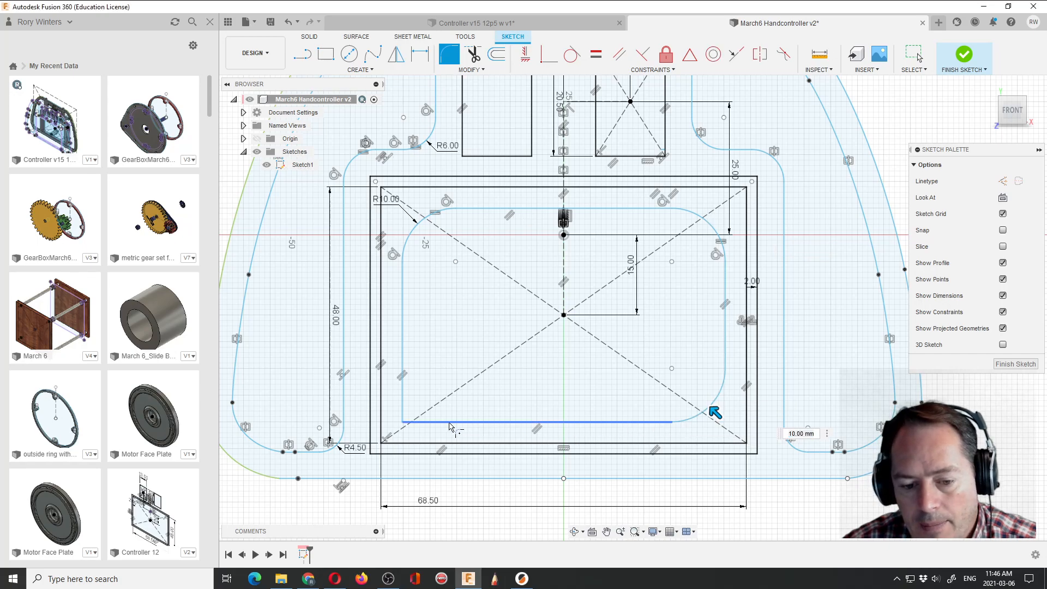
left_click(403, 357)
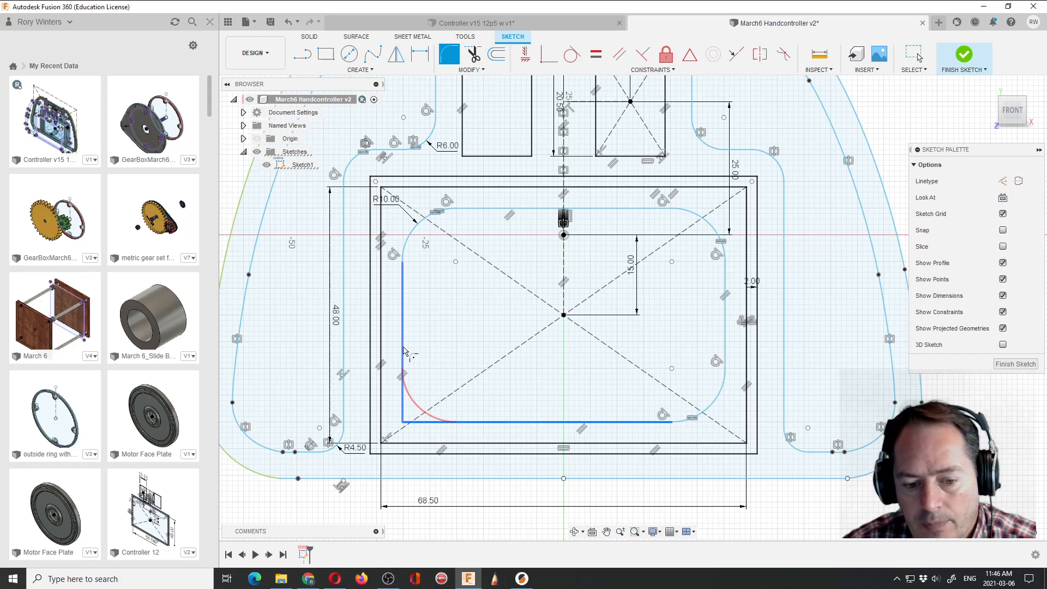
left_click_drag(411, 410, 404, 420)
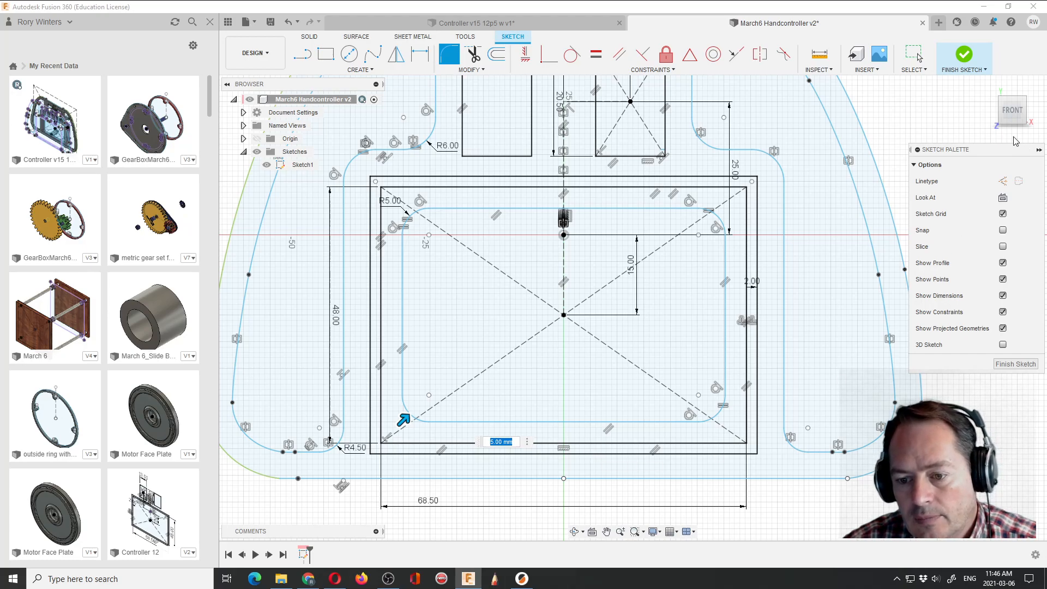
key("Return")
left_click(962, 57)
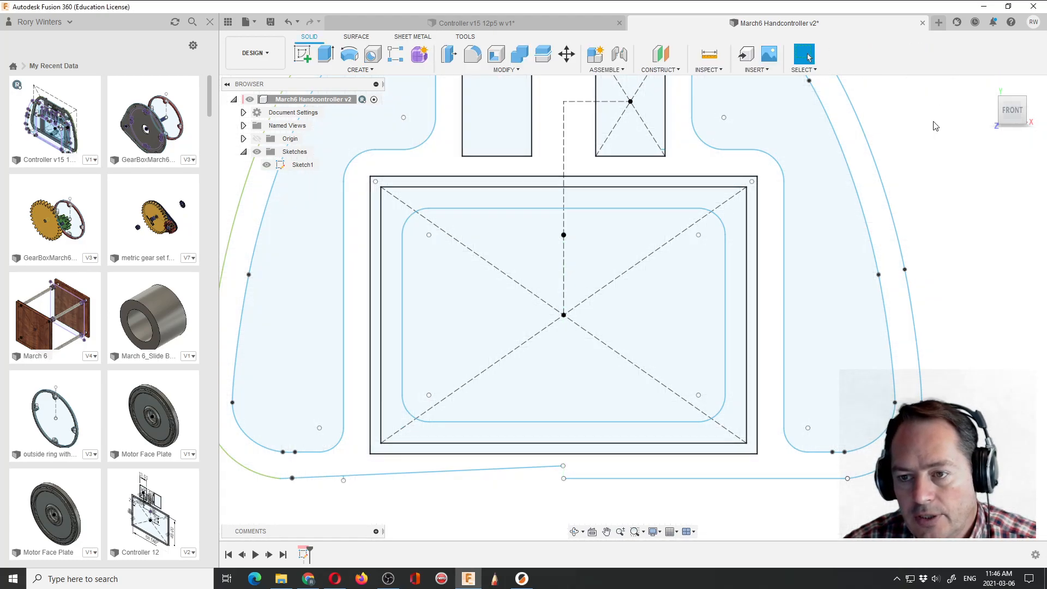
Step: Inspect the middle joint of the controller outline's bottom edge and reopen the sketch for editing
left_click(560, 28)
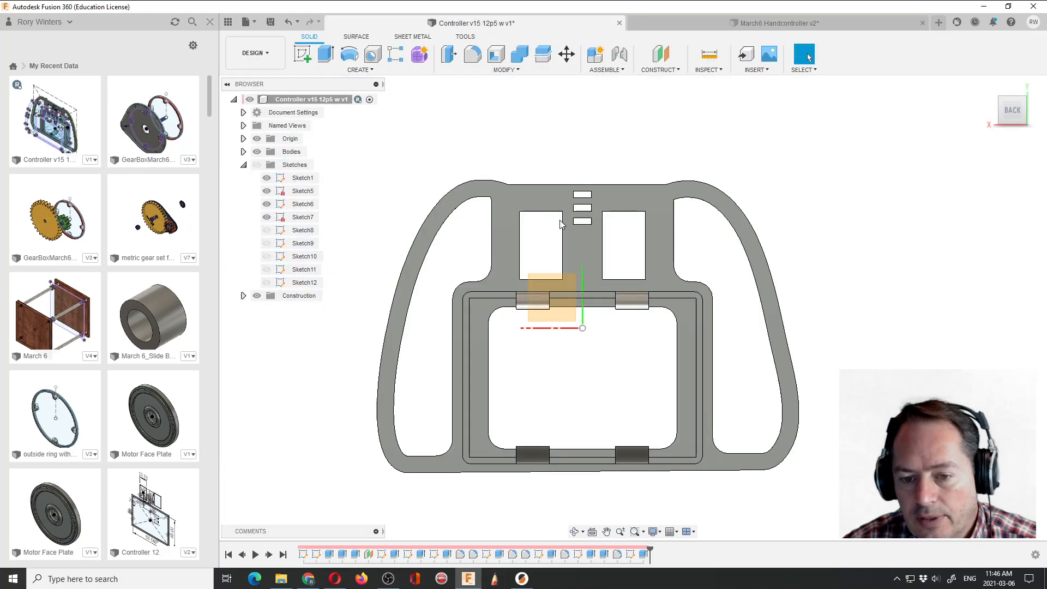
left_click(701, 28)
left_click(574, 532)
mouse_move(674, 500)
left_mouse_down()
mouse_move(659, 472)
mouse_move(652, 491)
left_mouse_up()
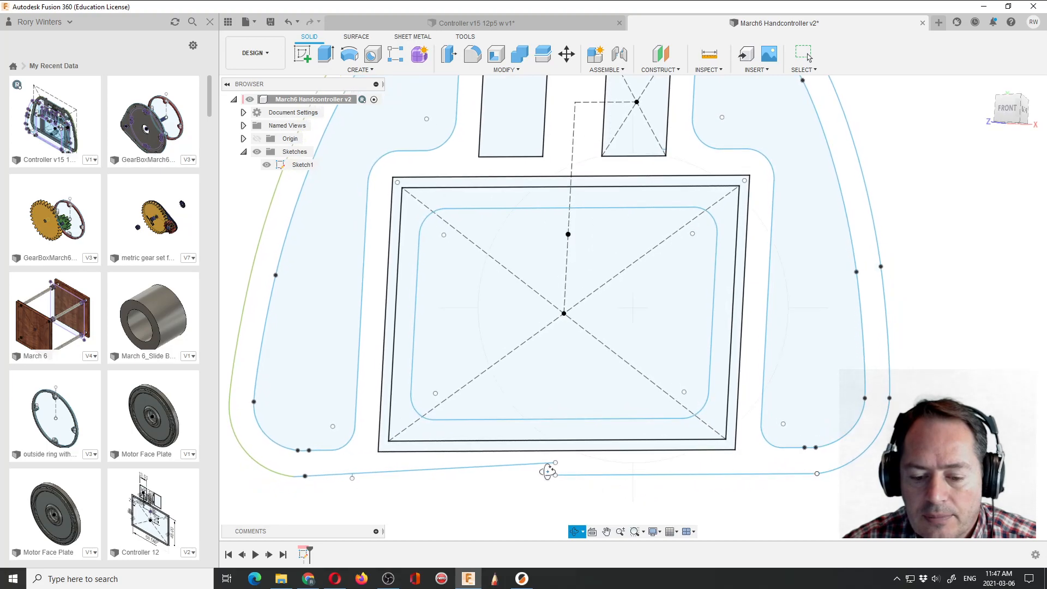
scroll(642, 444, "down", 3)
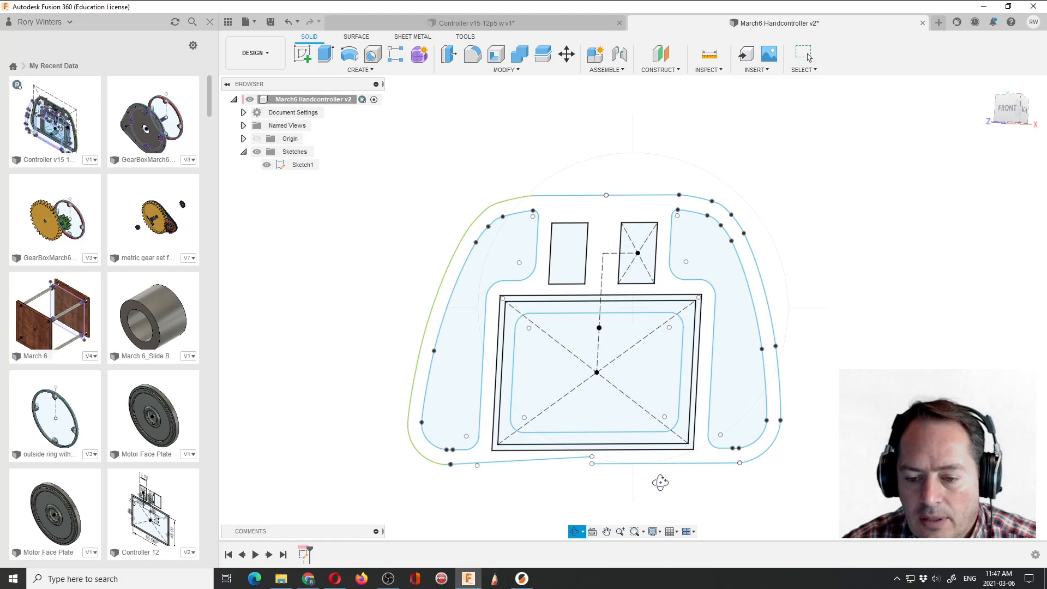
left_click(1008, 108)
scroll(670, 459, "up", 4)
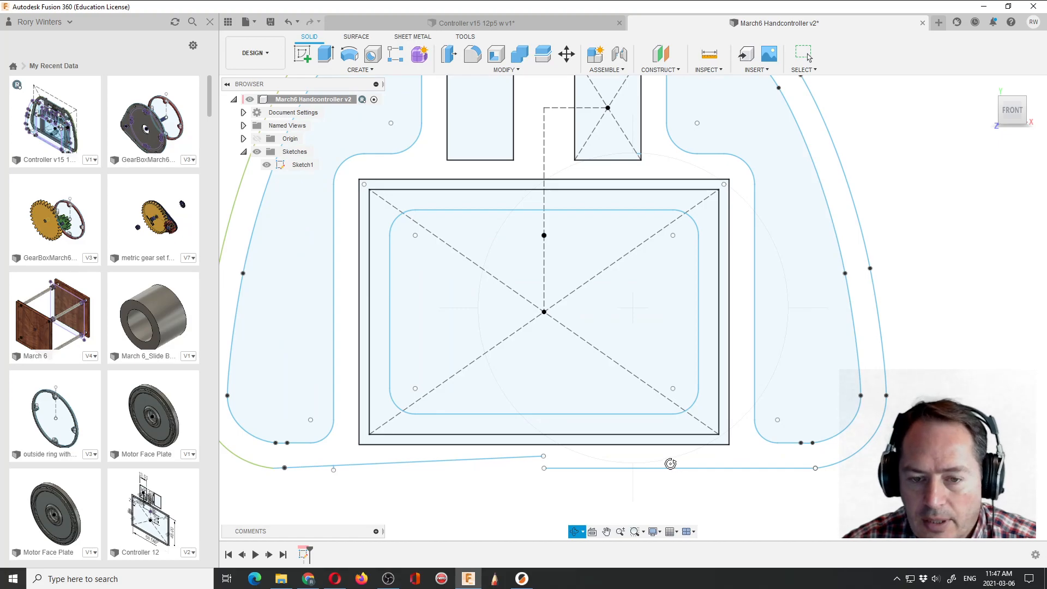
key("Escape")
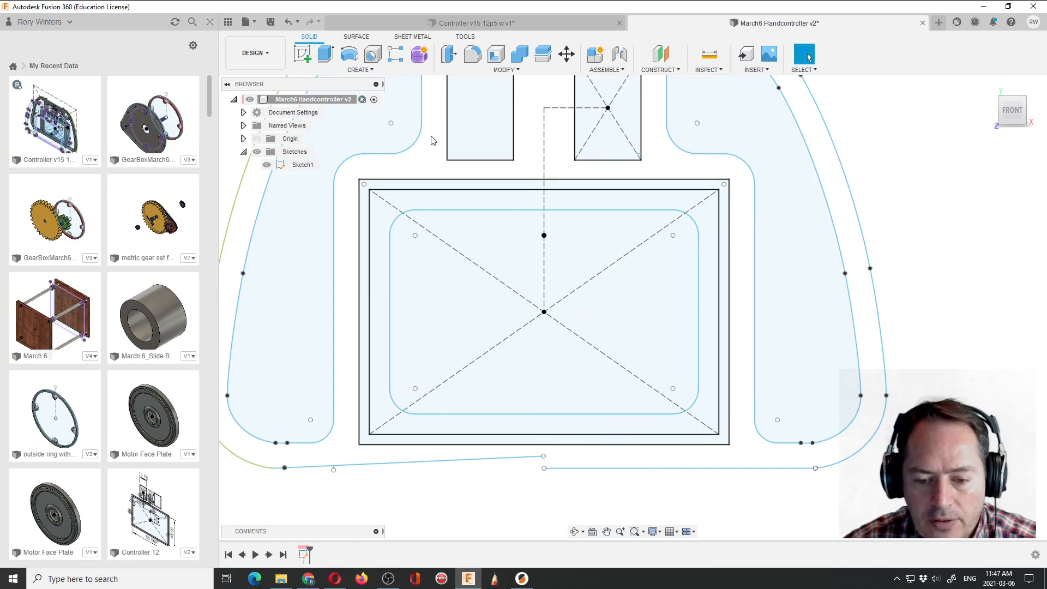
right_click(304, 554)
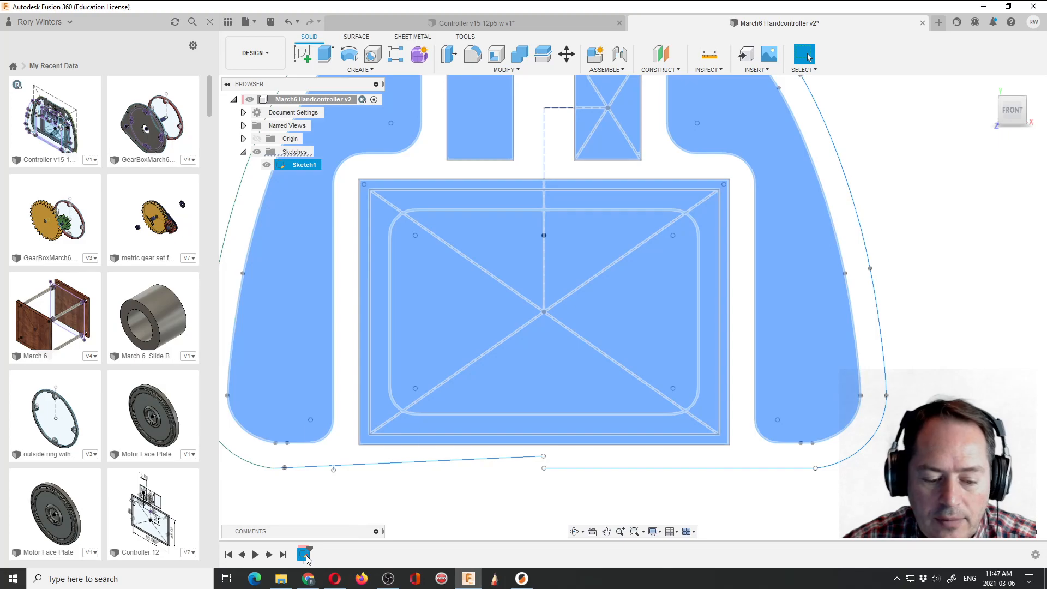
left_click(334, 446)
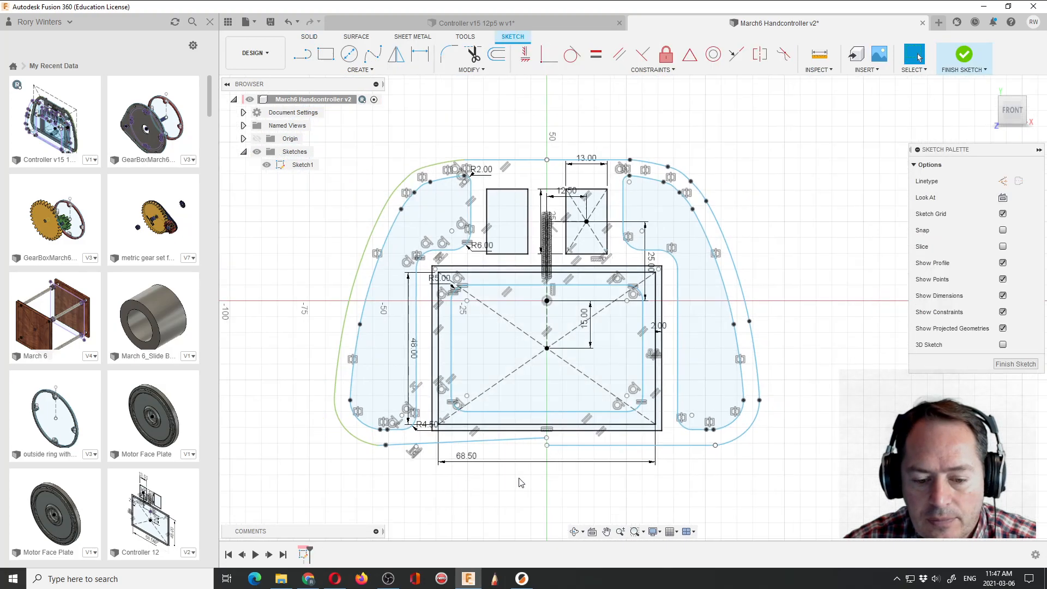
Step: Draw a line closing the outline's bottom edge, from the open midpoint end of its straight half to the endpoint near the lower-left corner
scroll(521, 484, "up", 2)
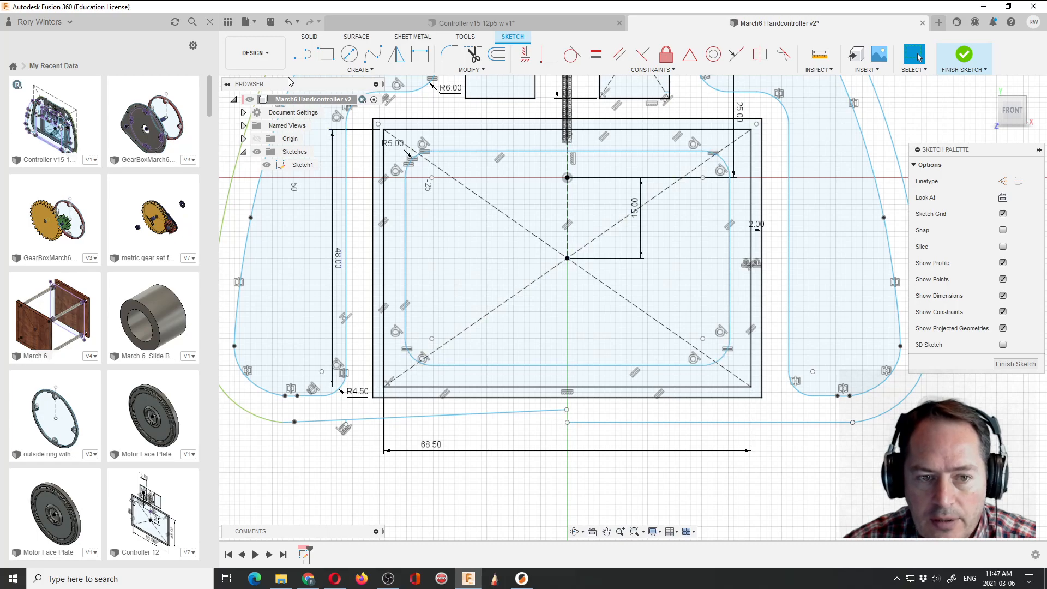
key("l")
left_click(568, 424)
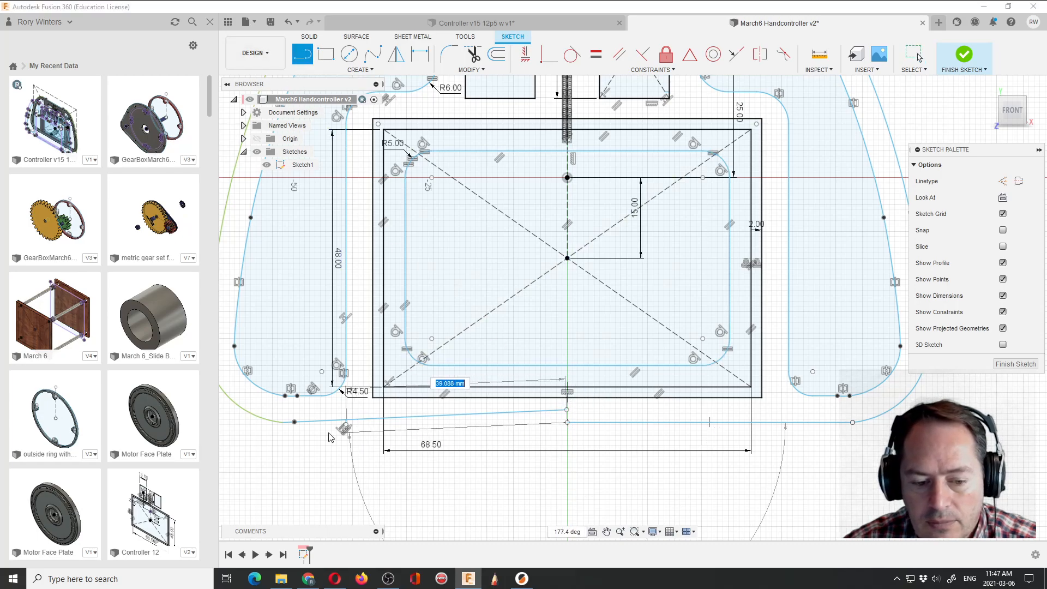
left_click(294, 422)
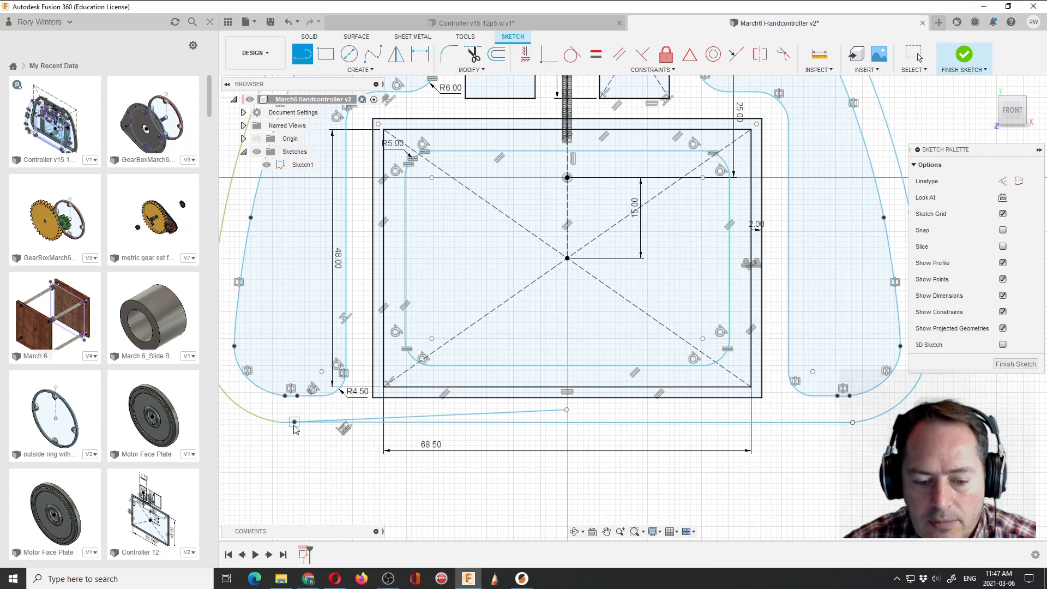
Step: Delete the old slanted bottom line and the short stray vertical segment crossing the new bottom edge
scroll(295, 428, "up", 5)
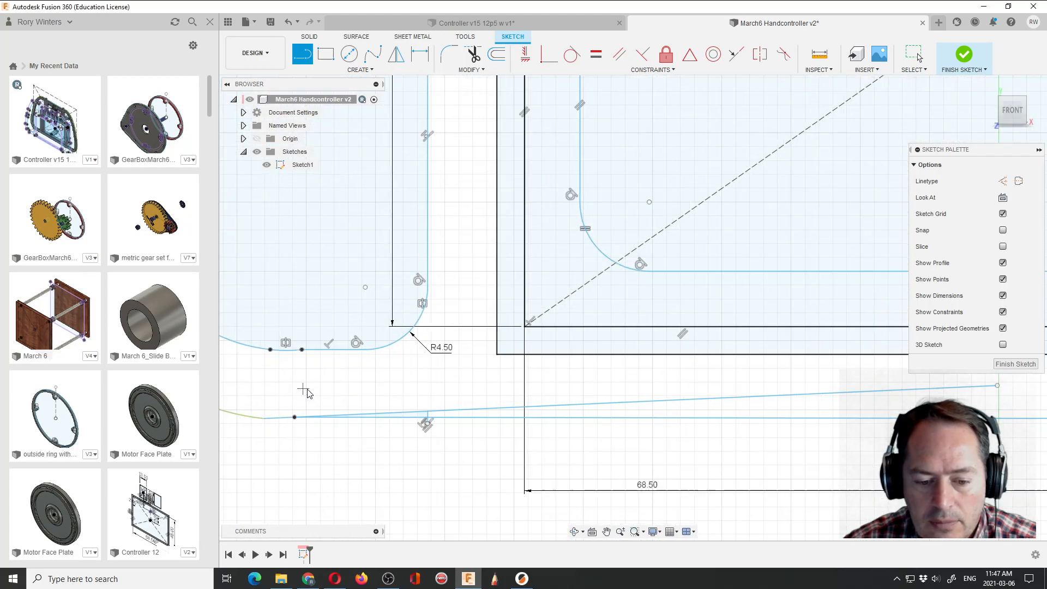
key("Escape")
left_click(475, 413)
key("Delete")
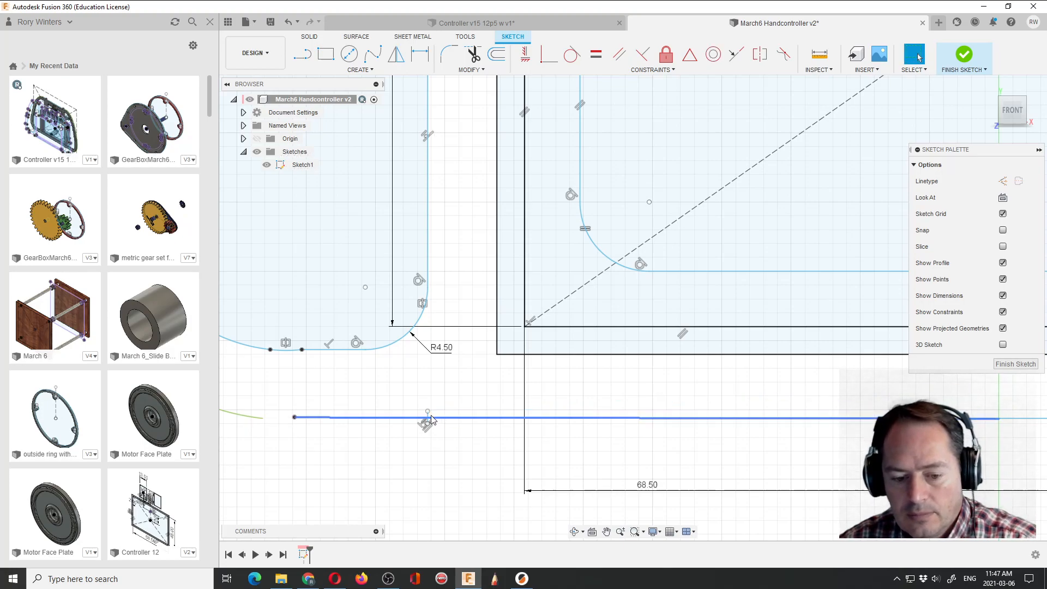
scroll(427, 426, "up", 3)
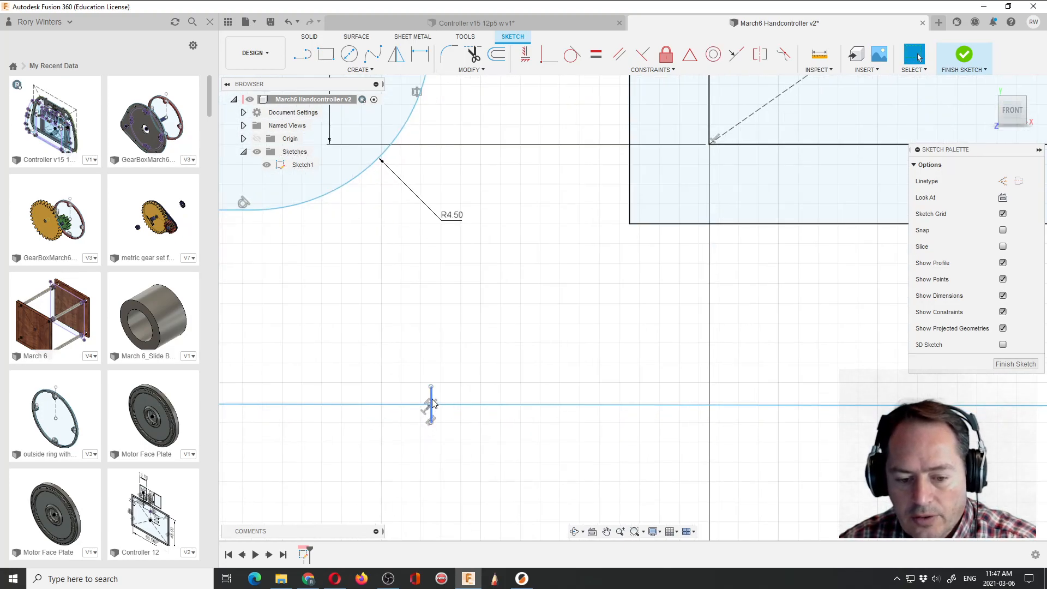
scroll(431, 404, "down", 5)
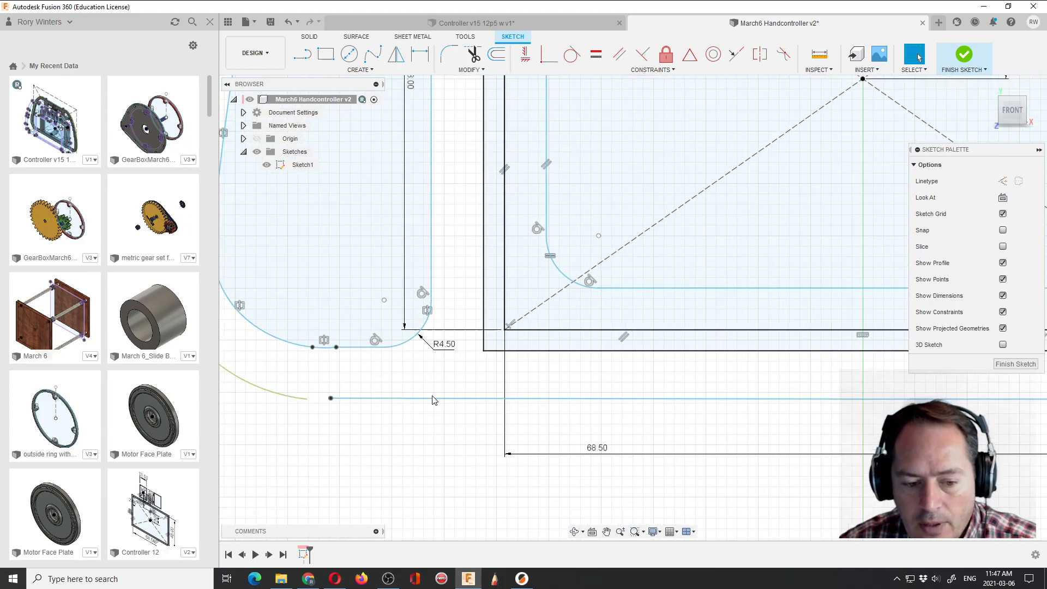
Step: Draw a line at 0 degrees from the bottom edge's left end outward, crossing the end of the outer curve
scroll(329, 398, "up", 3)
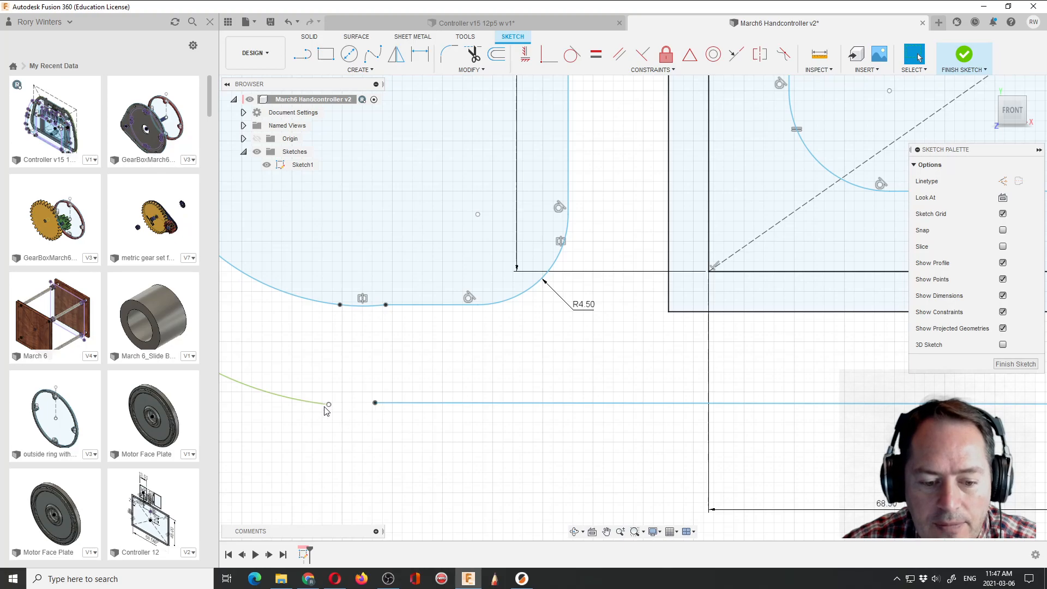
scroll(596, 325, "down", 5)
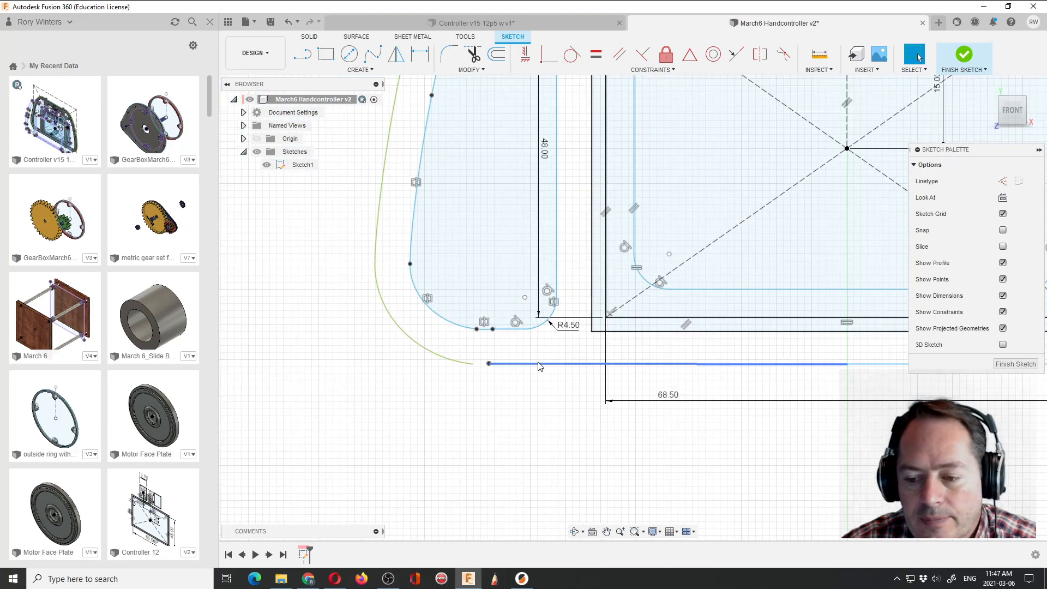
scroll(539, 366, "down", 2)
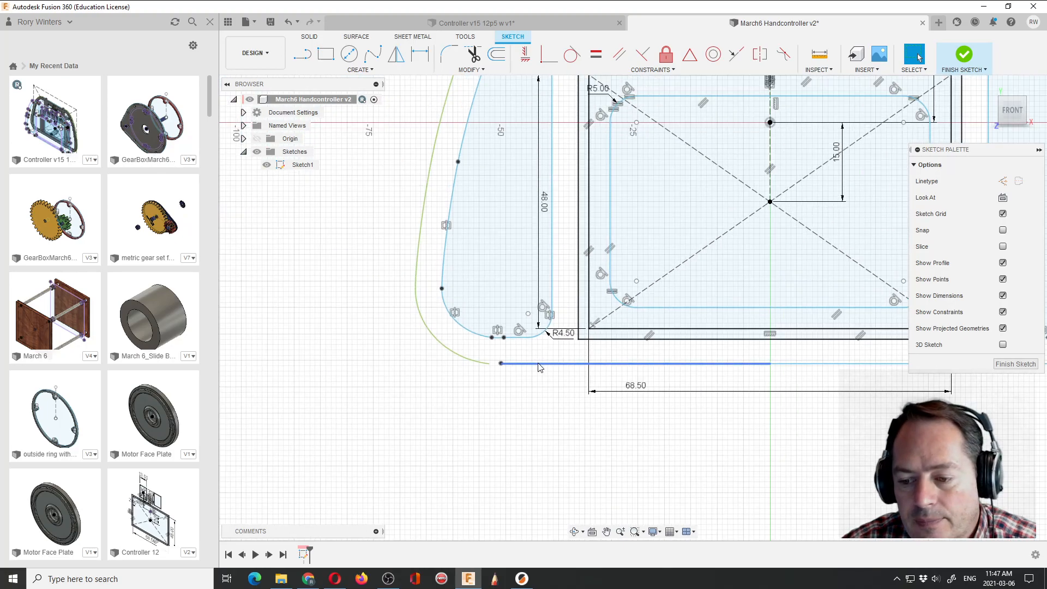
left_click(303, 54)
scroll(496, 361, "up", 5)
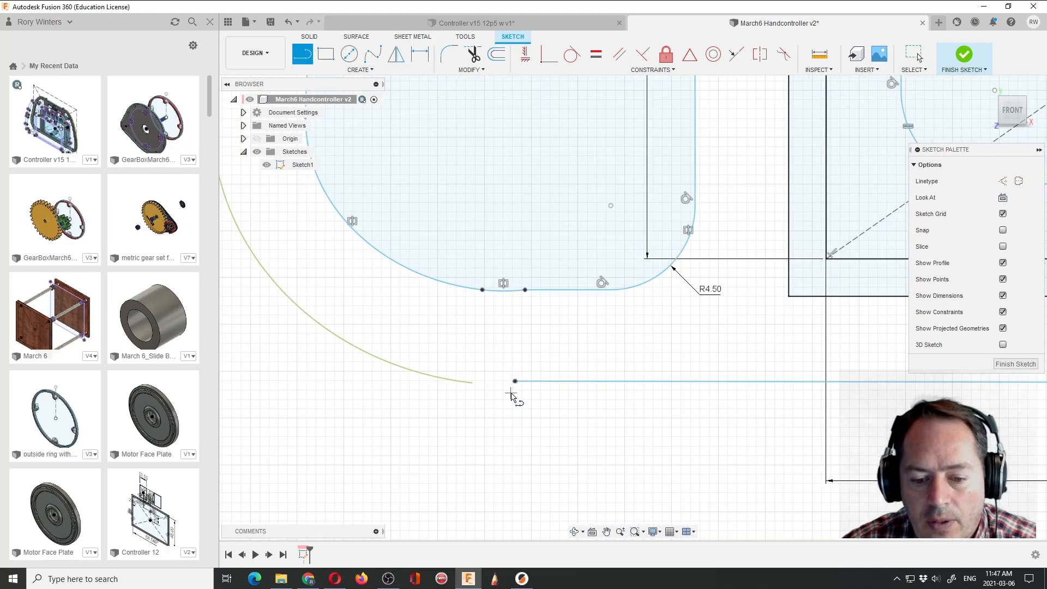
left_click(515, 382)
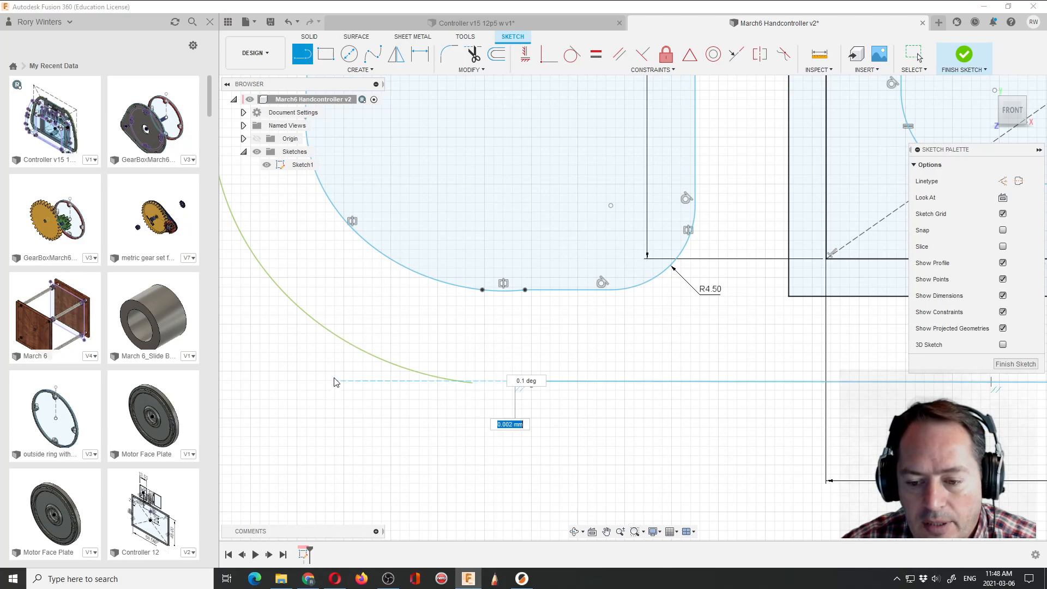
key("Tab")
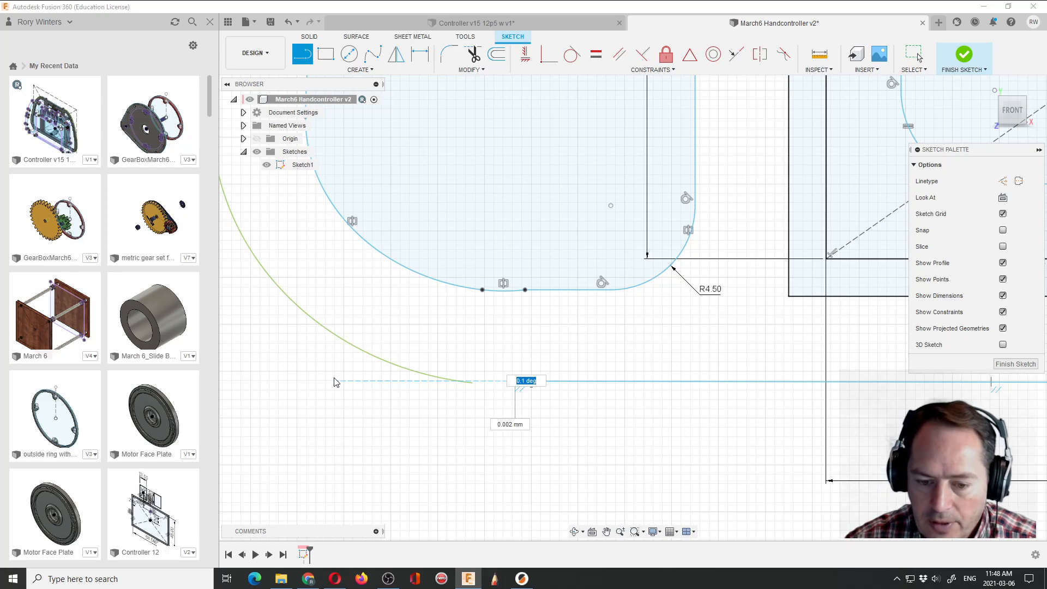
type("0")
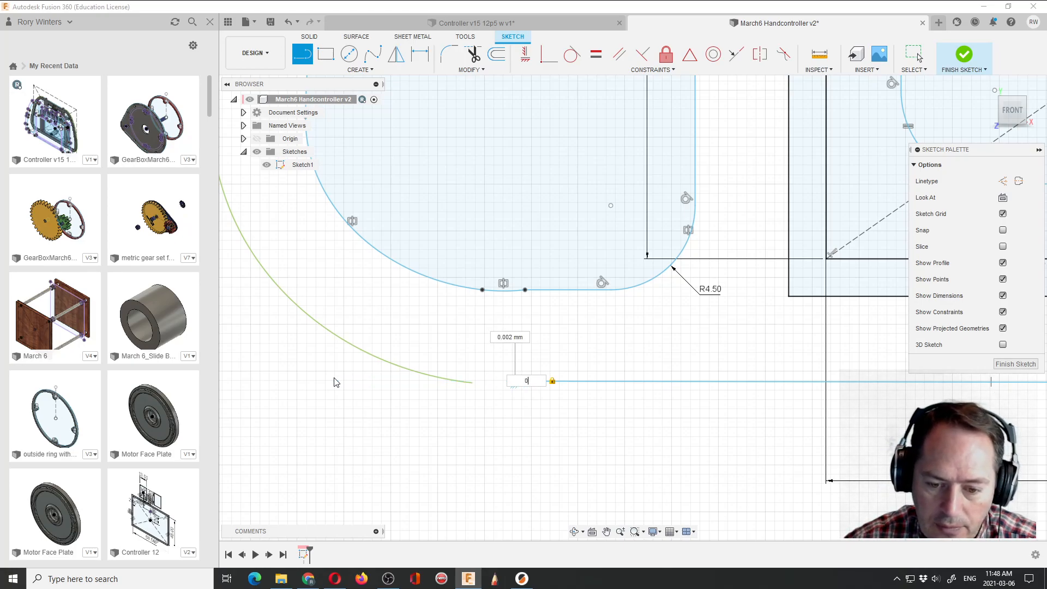
left_click(288, 382)
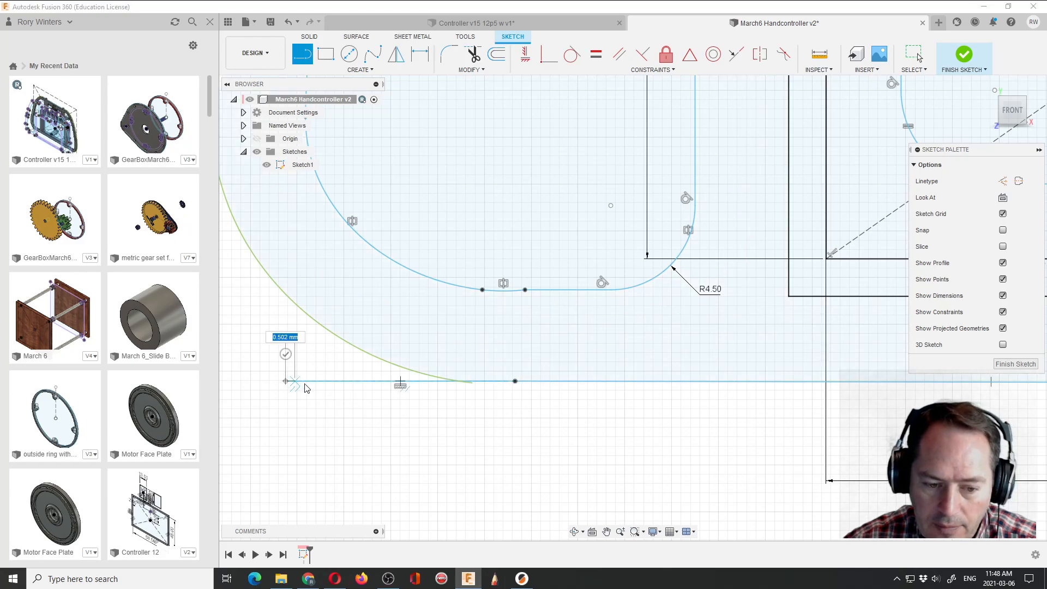
key("Escape")
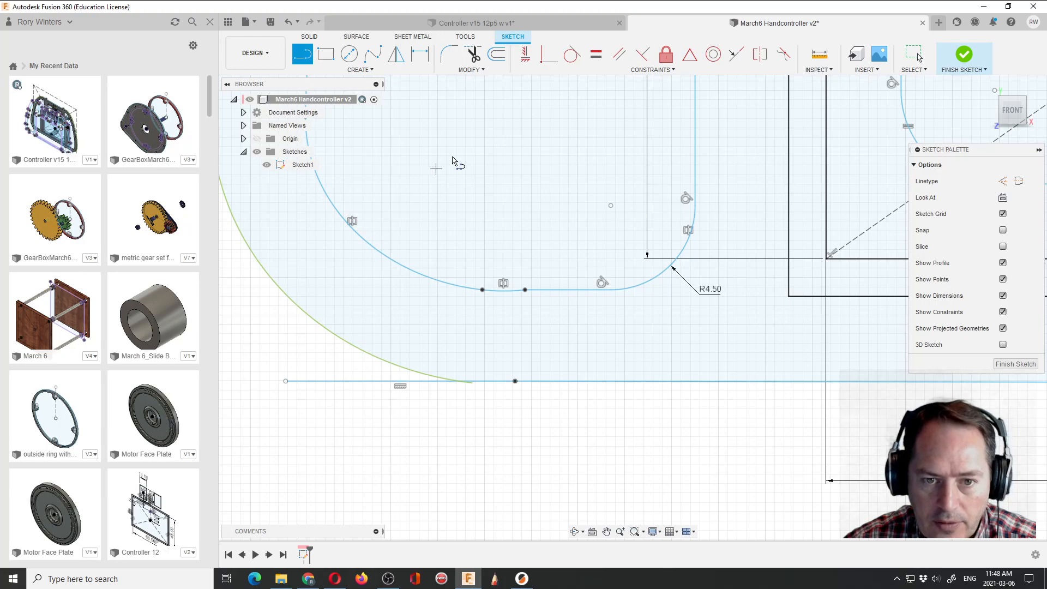
Step: Trim the new line beyond the outer curve and the curve's small overhang below the bottom edge
left_click(472, 55)
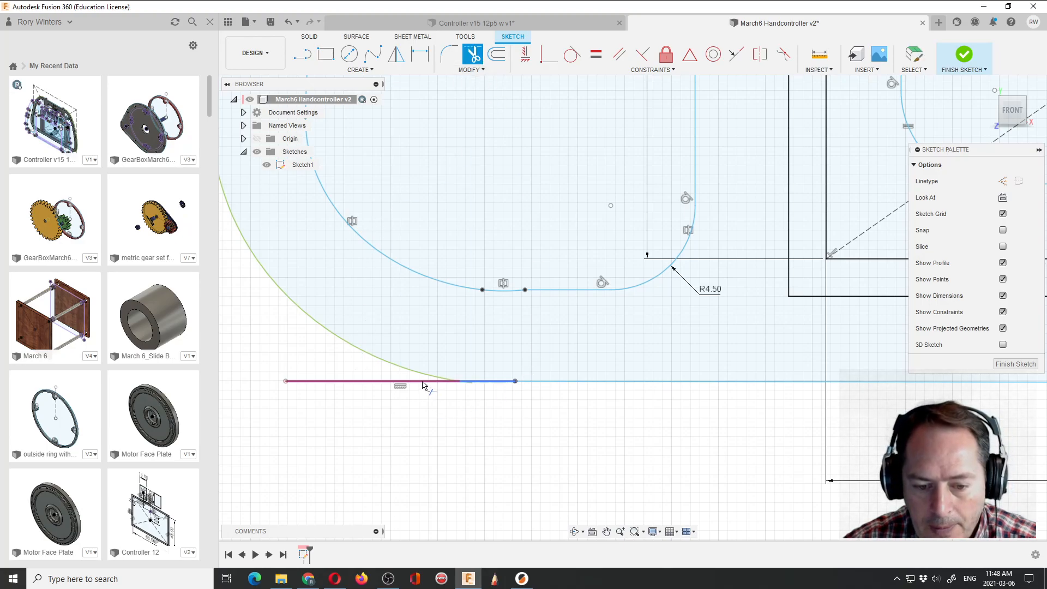
left_click(476, 401)
scroll(477, 400, "up", 5)
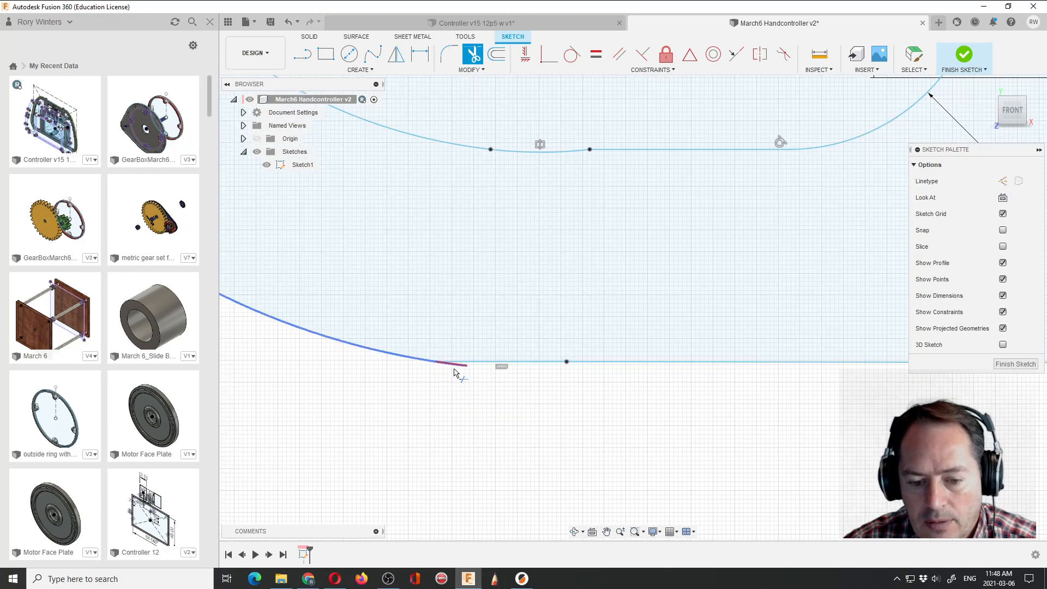
left_click(454, 372)
scroll(420, 368, "down", 5)
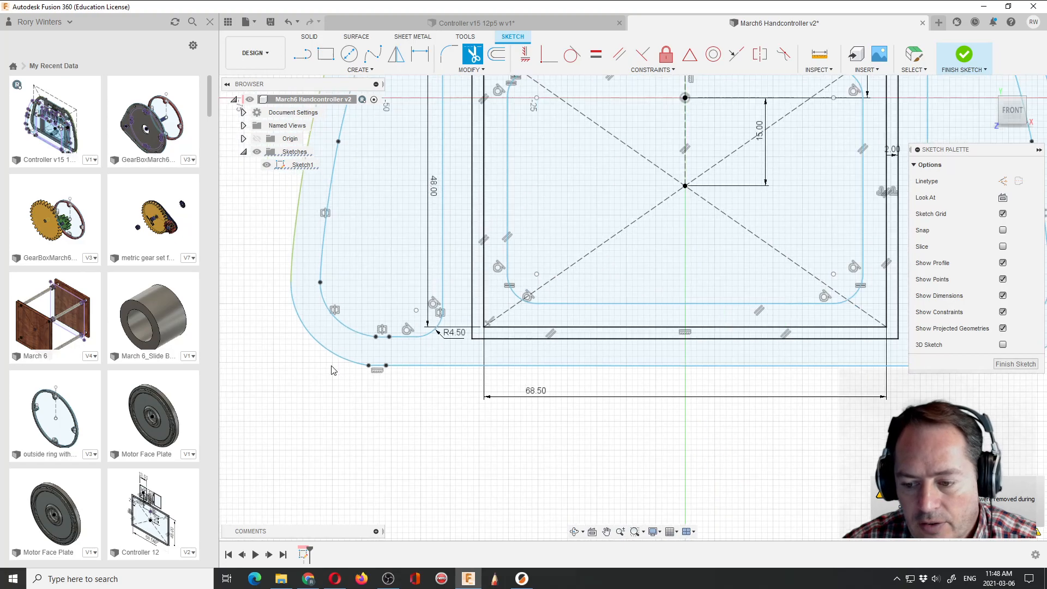
scroll(330, 368, "down", 3)
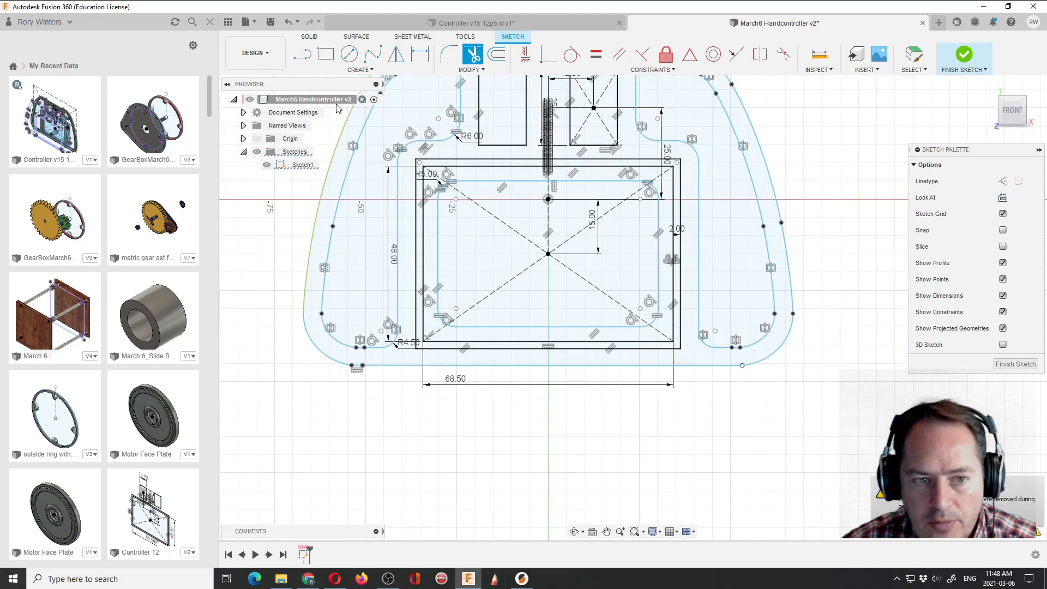
Step: Save the design with the version description User Saved and finish the sketch
left_click(270, 22)
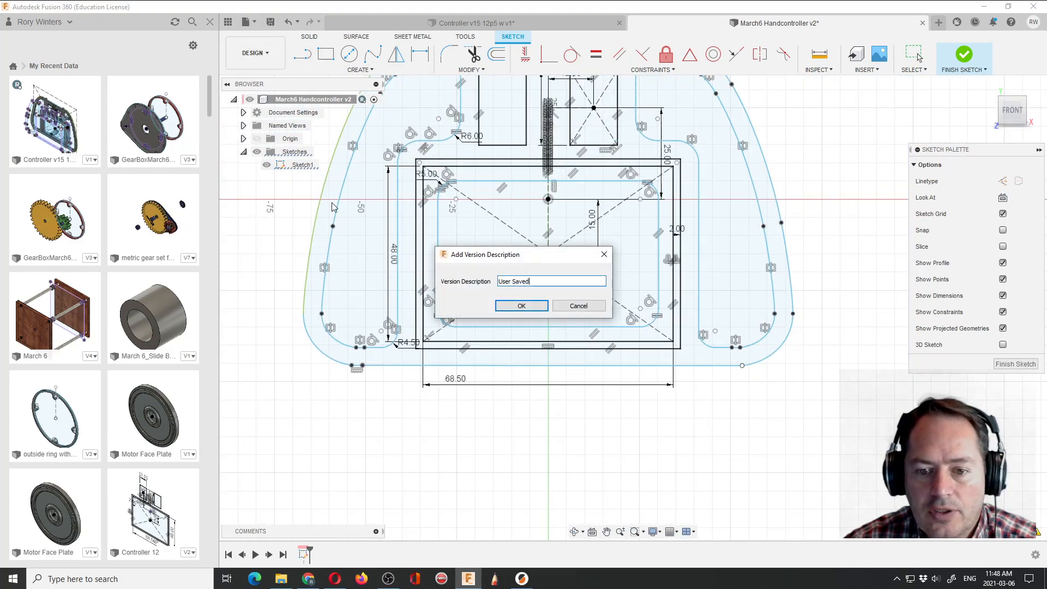
left_click(522, 305)
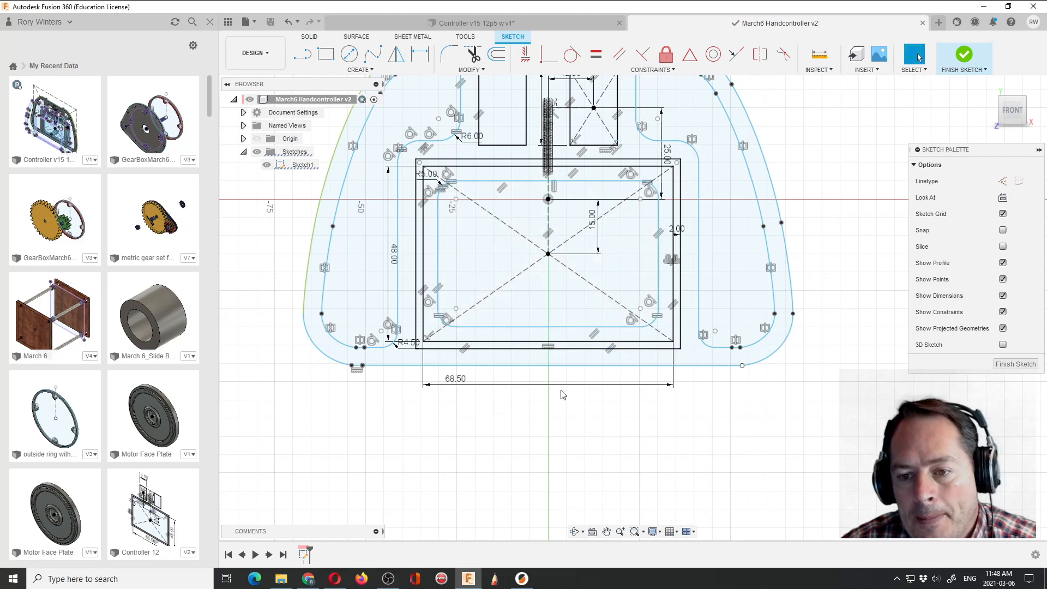
scroll(560, 391, "down", 2)
left_click(960, 56)
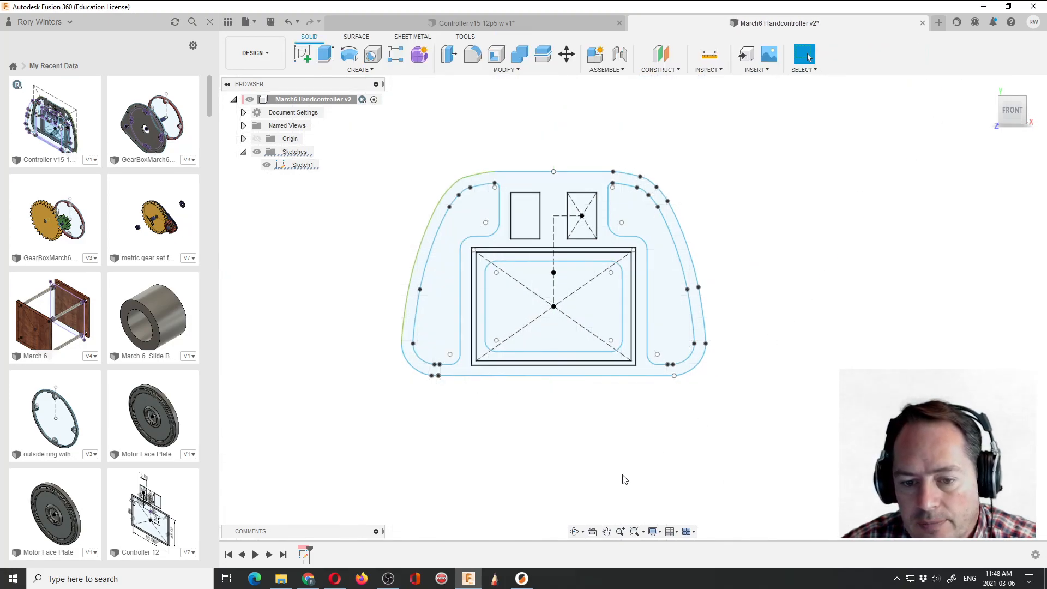
Step: Extrude the outer body profile and both frame profiles around the screen opening by -3 mm as a new body
left_click(576, 531)
left_click_drag(556, 465, 519, 433)
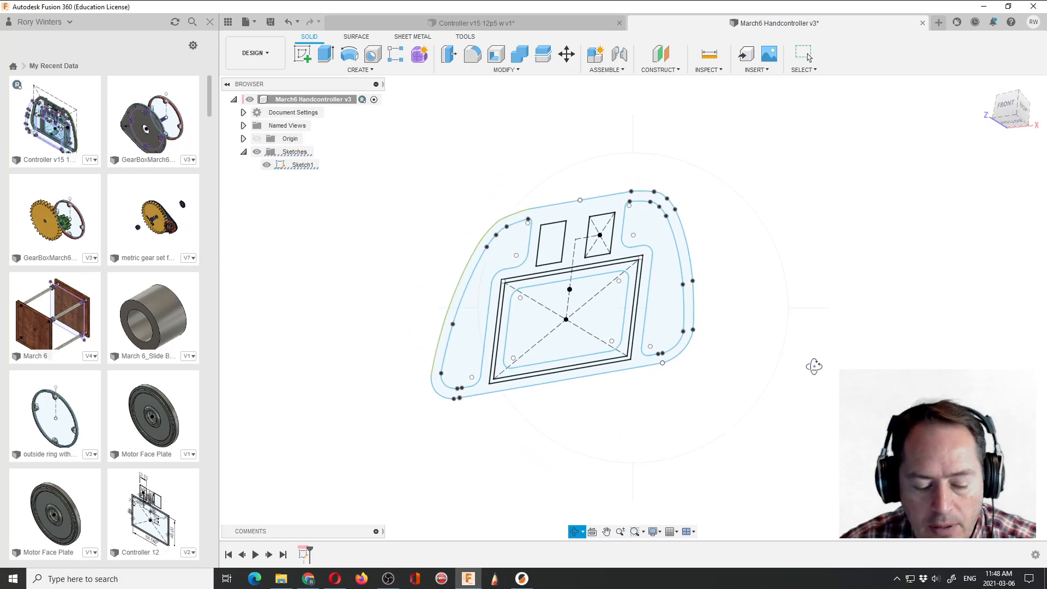
key("Escape")
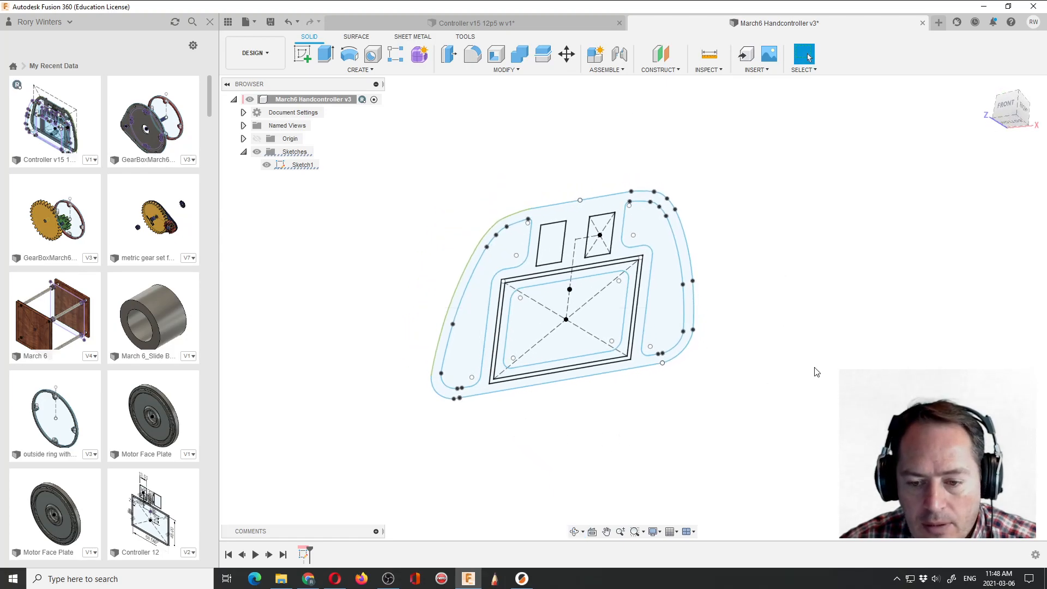
left_click(326, 54)
left_click(672, 217)
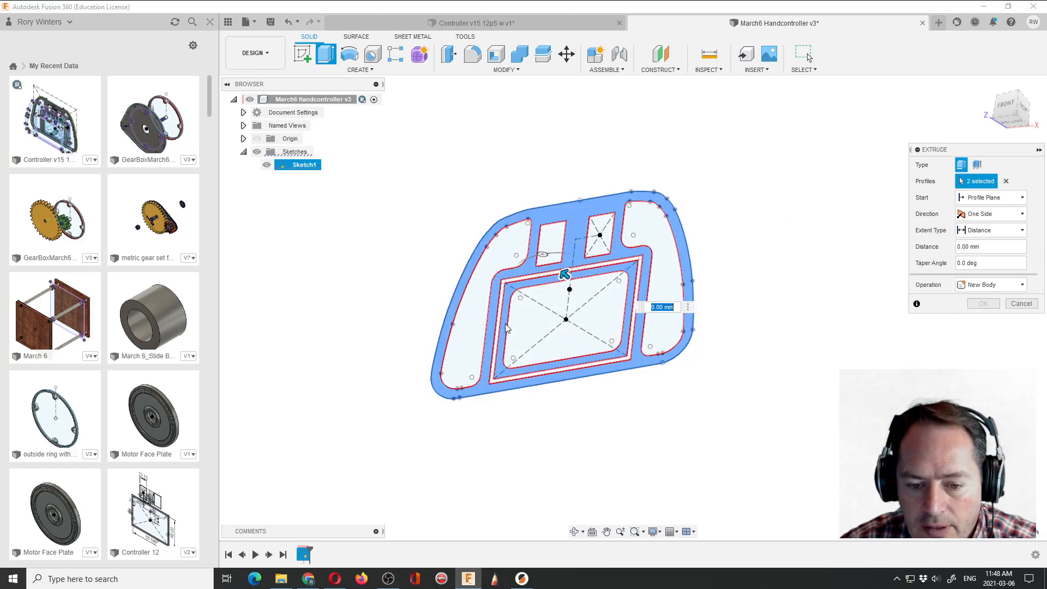
left_click(500, 325)
left_click(609, 339)
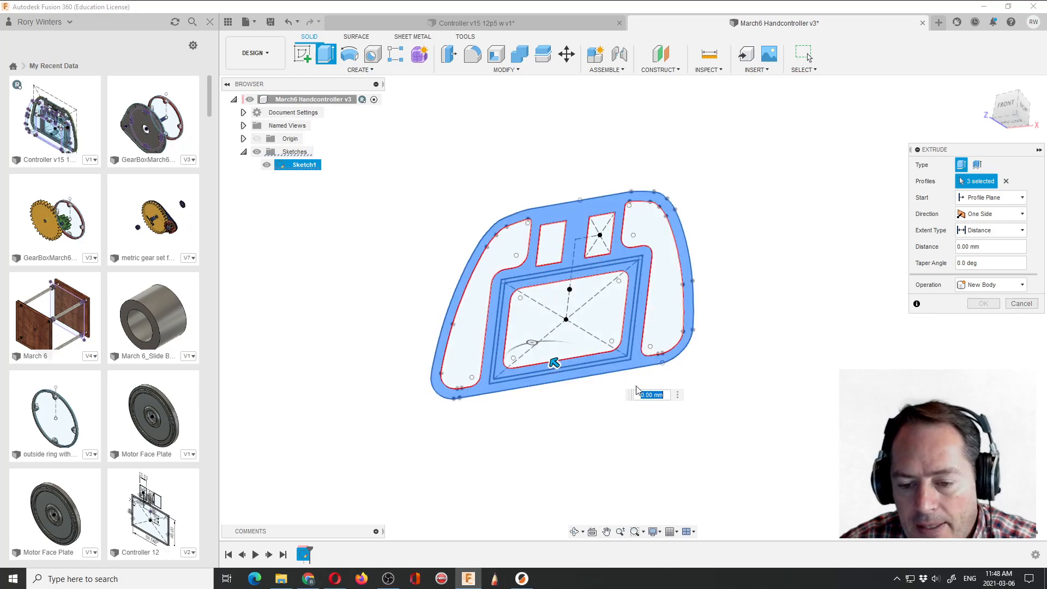
left_click_drag(554, 364, 564, 368)
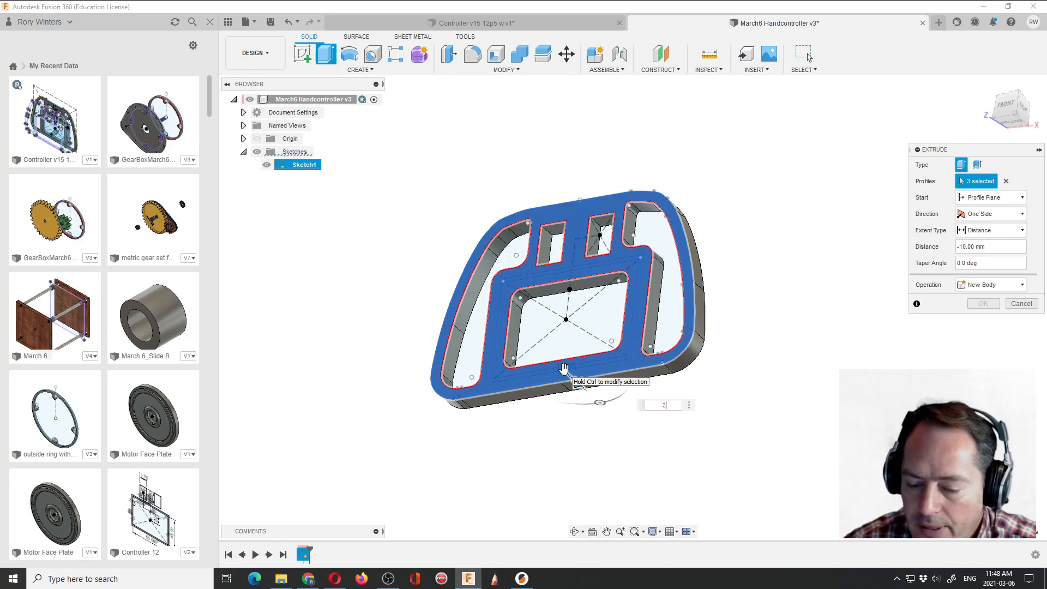
type("-3")
key("Return")
Step: Make Sketch1 visible again over the extruded controller plate and view the plate from another angle
left_click_drag(573, 506, 584, 184)
key("Escape")
left_click(266, 177)
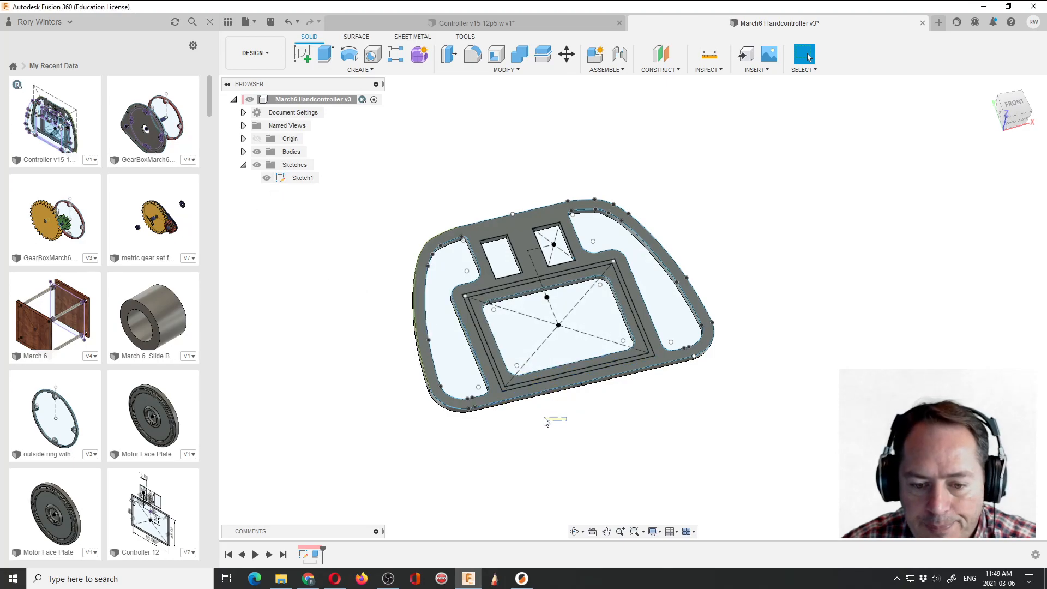
left_click(574, 532)
left_click_drag(573, 504, 558, 482)
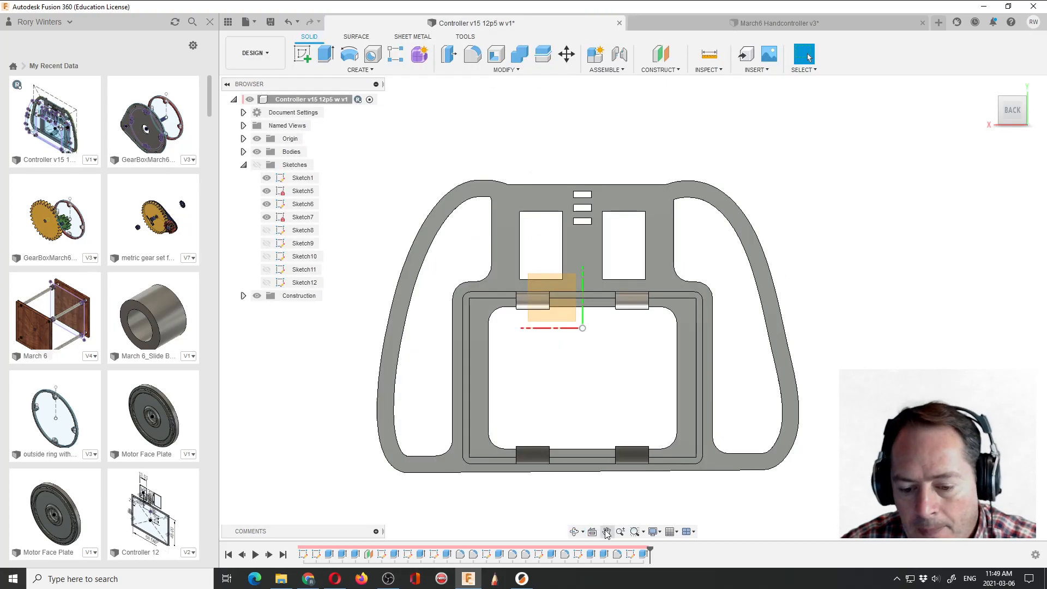
Step: In the reference Controller v15 12p5 w document, measure the wall height at an inner corner of the screen frame
left_click(575, 531)
left_click_drag(574, 513, 613, 437)
scroll(650, 311, "up", 8)
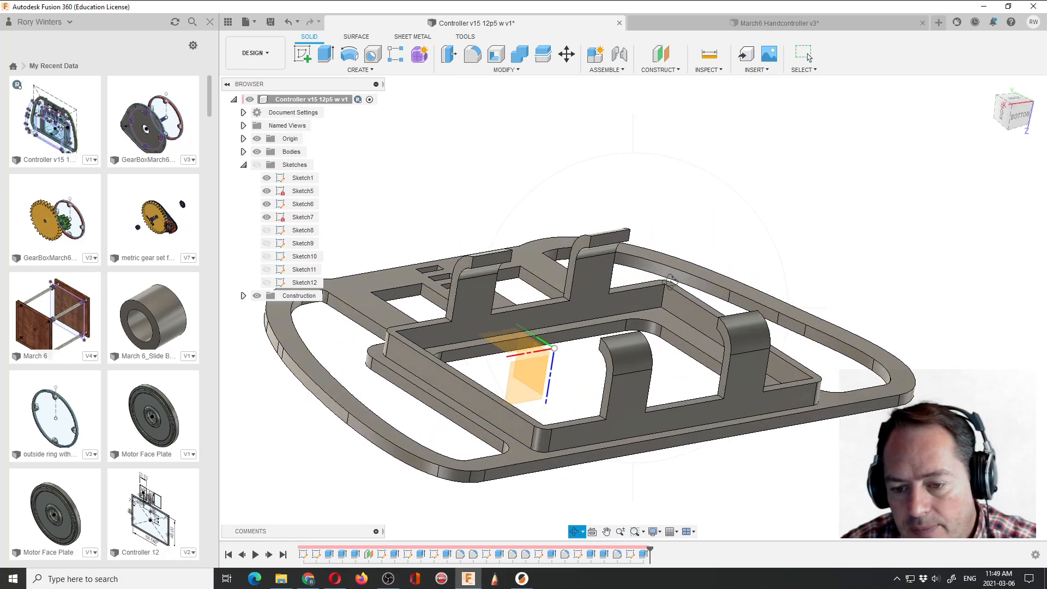
left_click(709, 54)
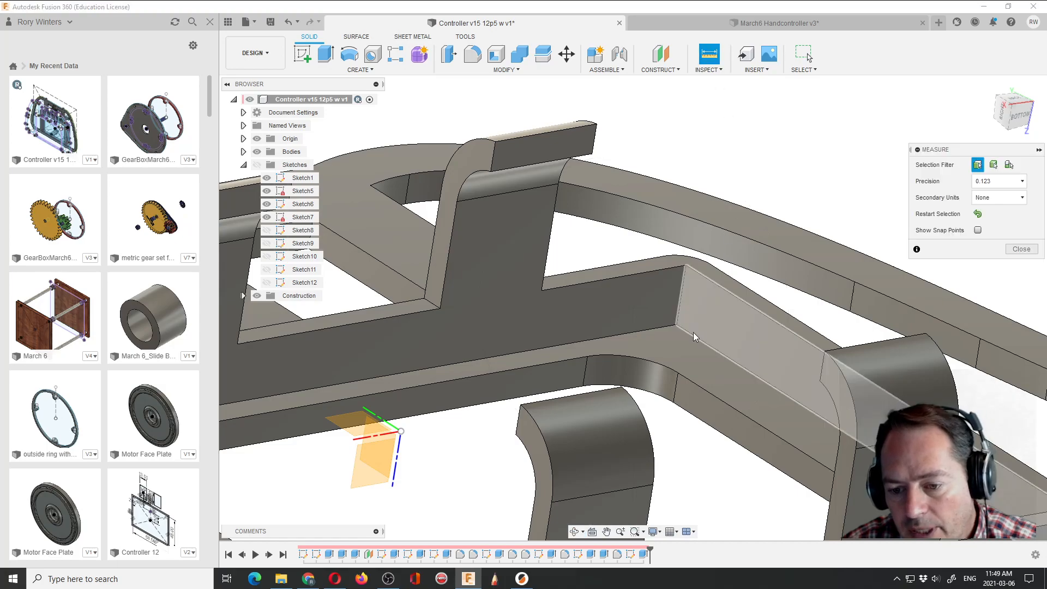
left_click(676, 323)
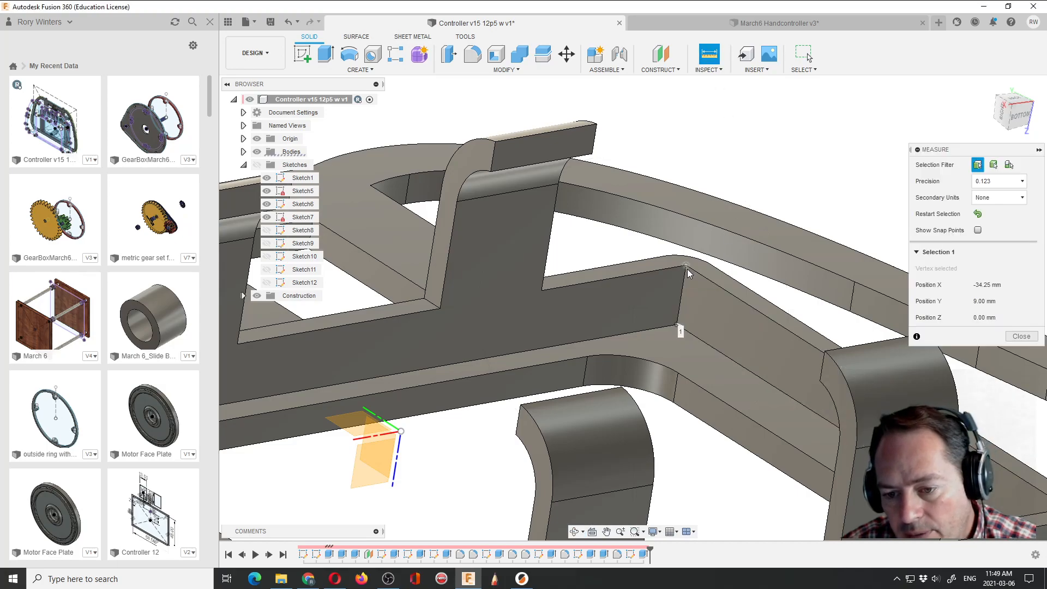
left_click(686, 268)
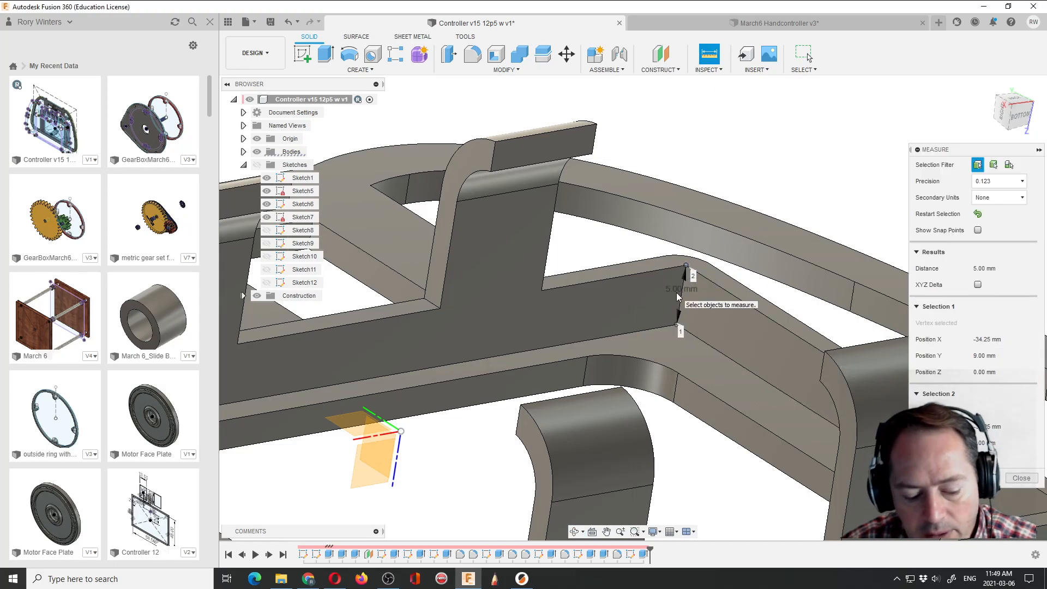
key("Escape")
scroll(502, 205, "down", 4)
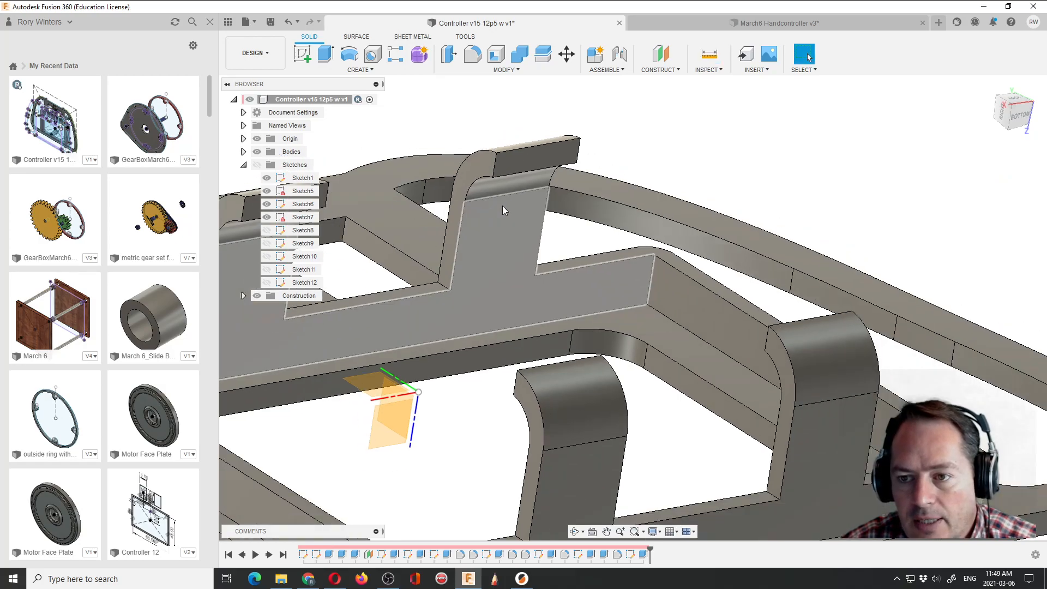
Step: Back in the March6 Handcontroller document, extrude the thin rectangular frame profile around the screen opening by 4 mm, joined to the plate
left_click(668, 17)
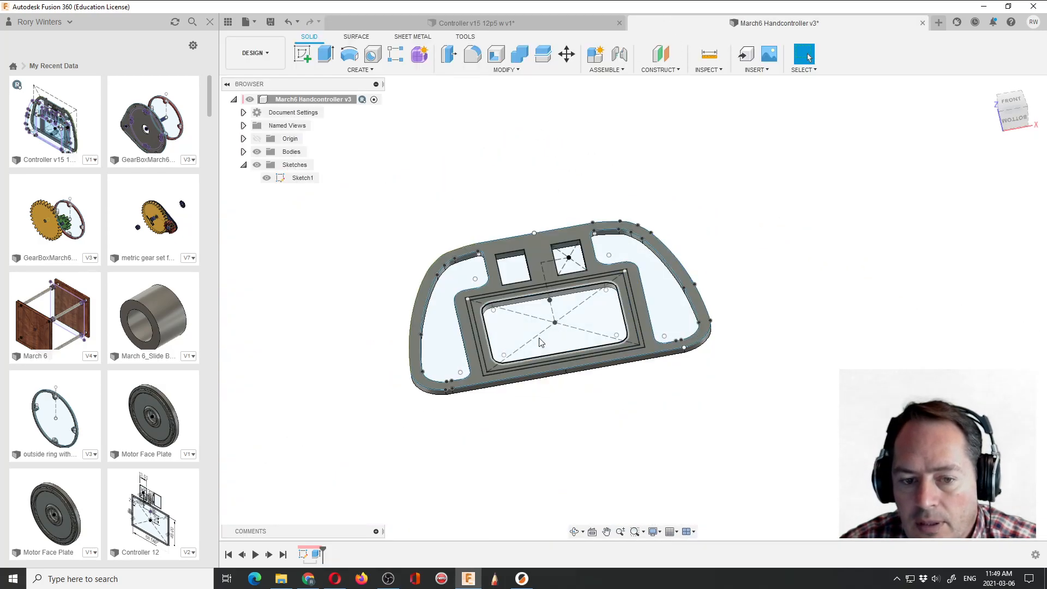
left_click_drag(569, 519, 533, 451)
scroll(535, 338, "up", 3)
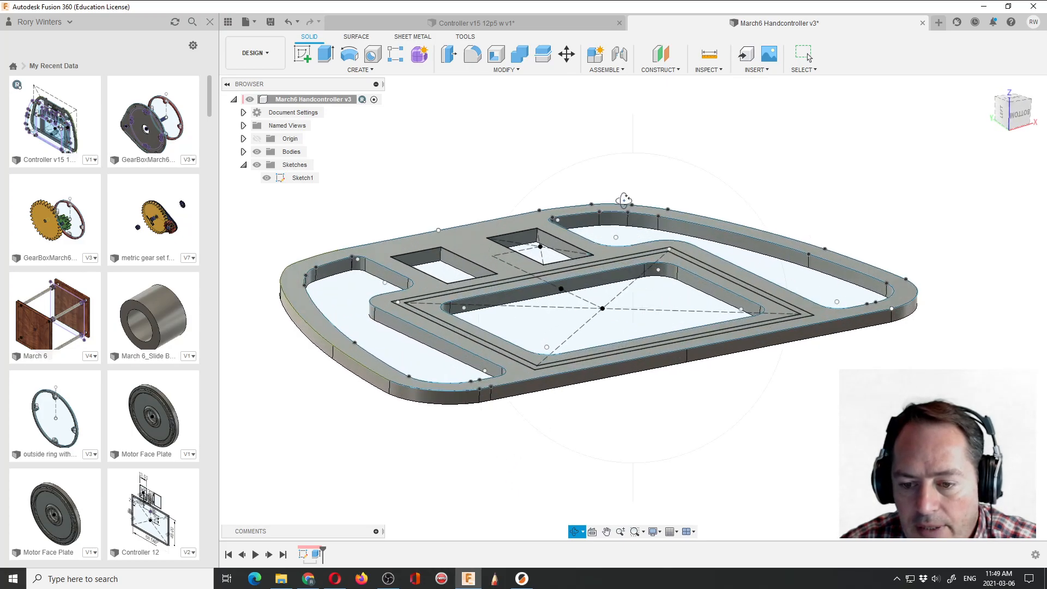
left_click(325, 53)
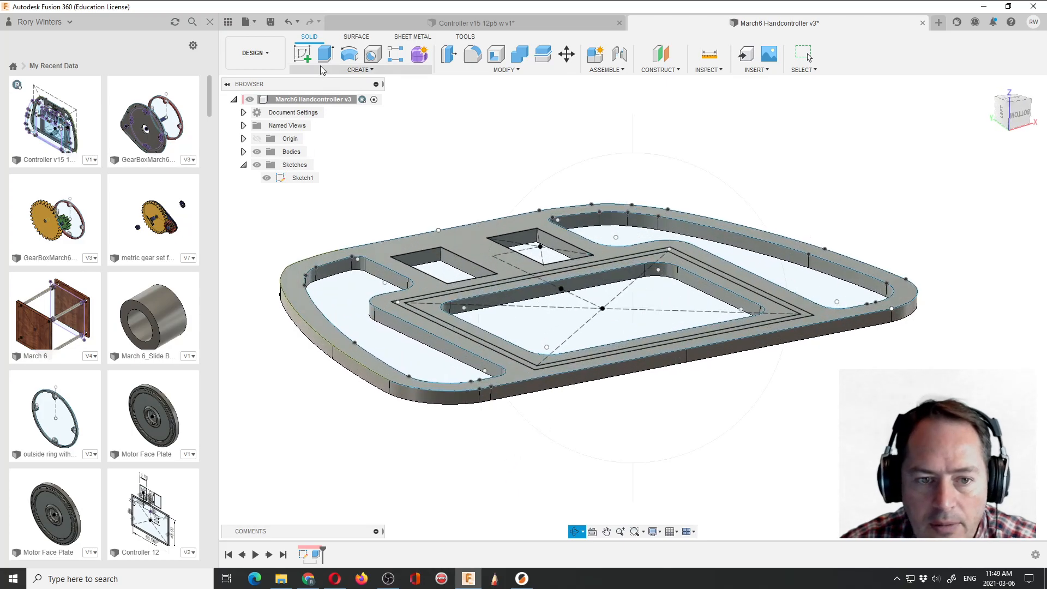
left_click(661, 254)
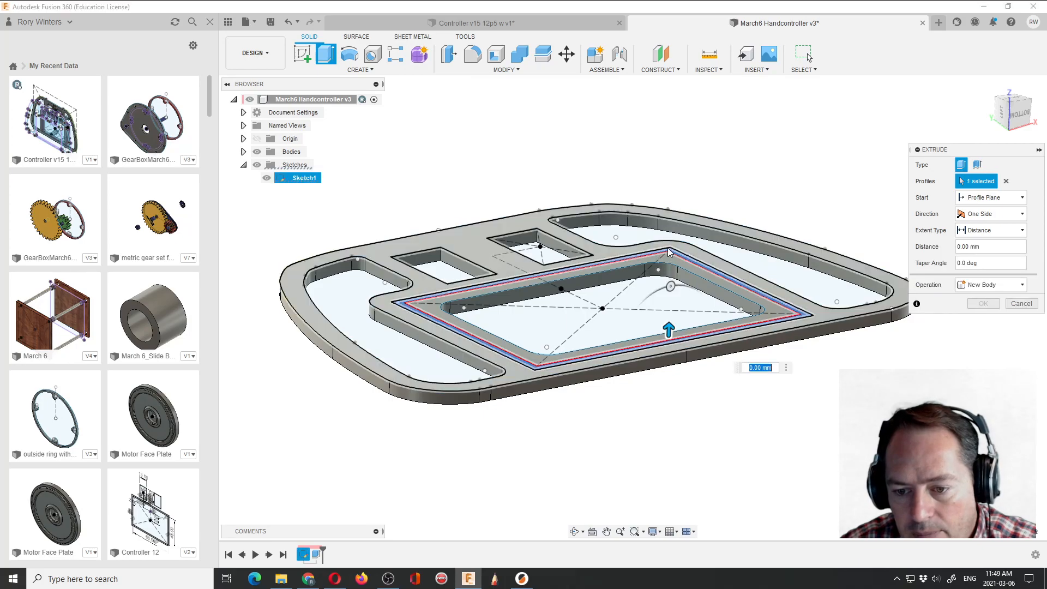
left_click_drag(669, 329, 669, 310)
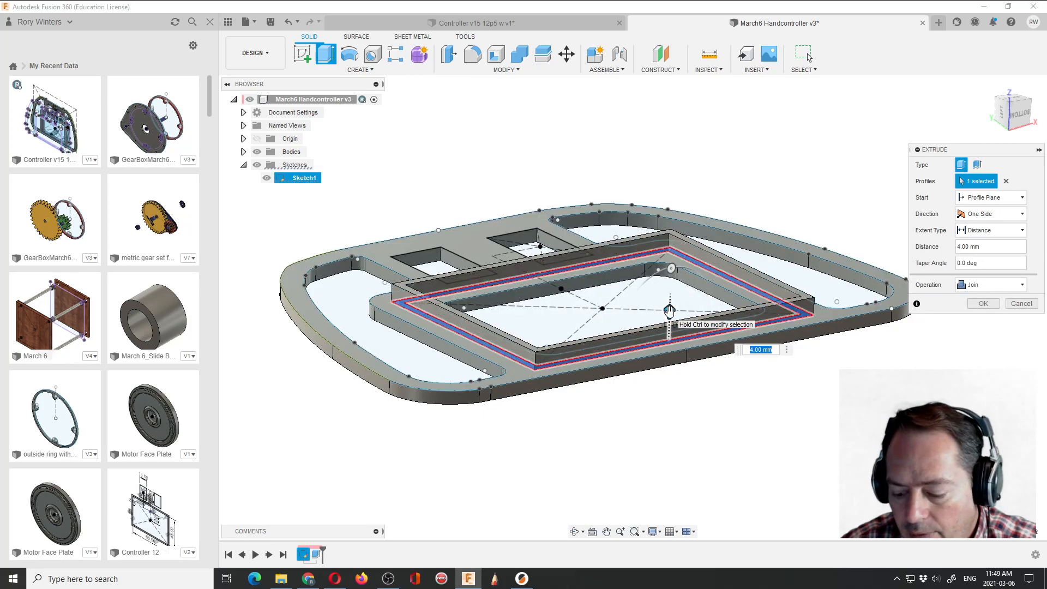
key("Return")
scroll(572, 382, "down", 2)
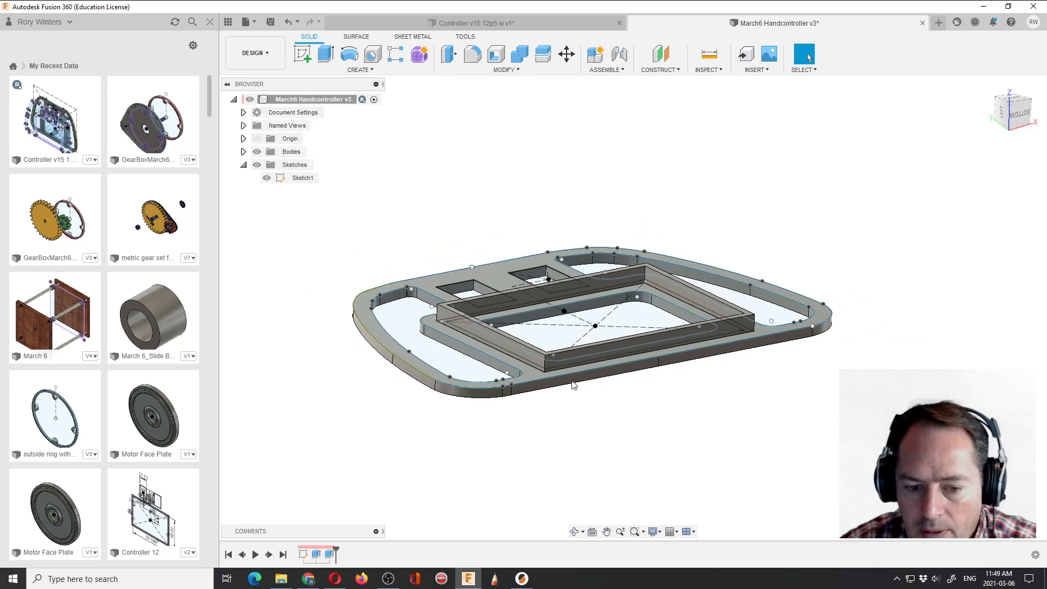
left_click(574, 532)
left_click_drag(577, 443, 666, 307)
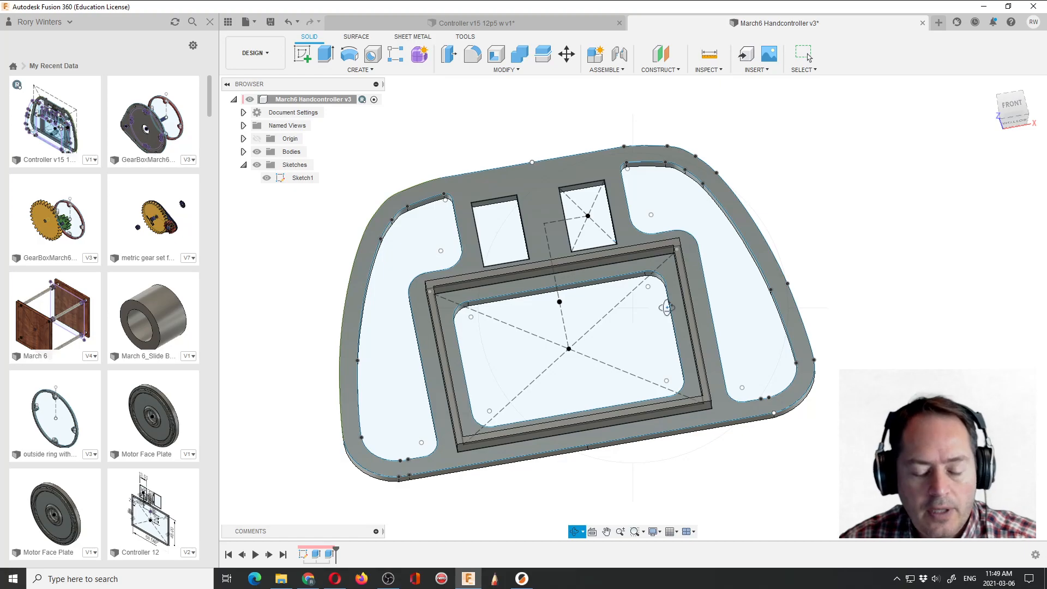